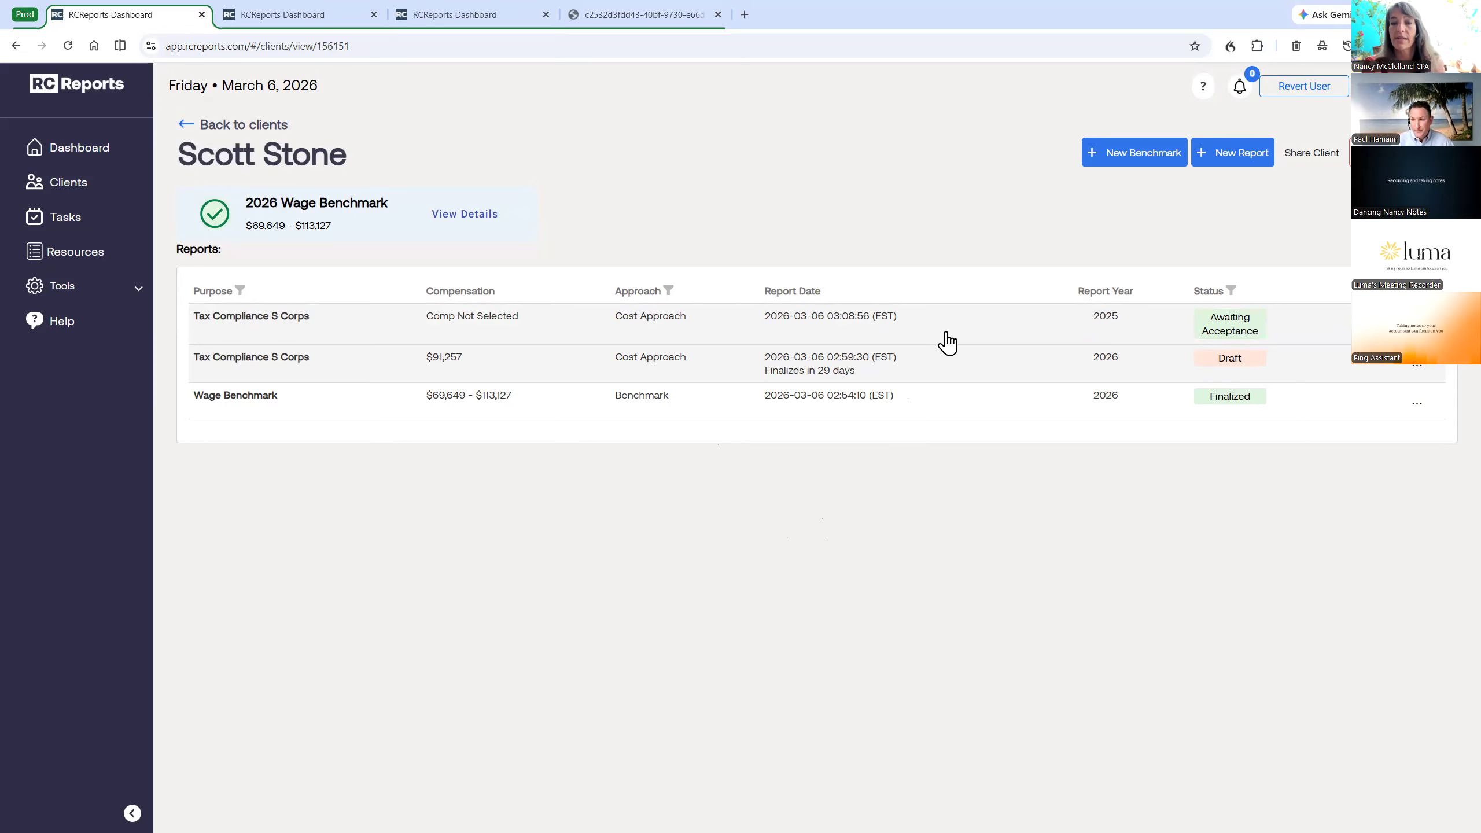
Decline the report invitation as the client, and refresh the client's report list.
{"action": "left_click", "coordinate": [311, 15]}
{"action": "left_click", "coordinate": [1094, 278]}
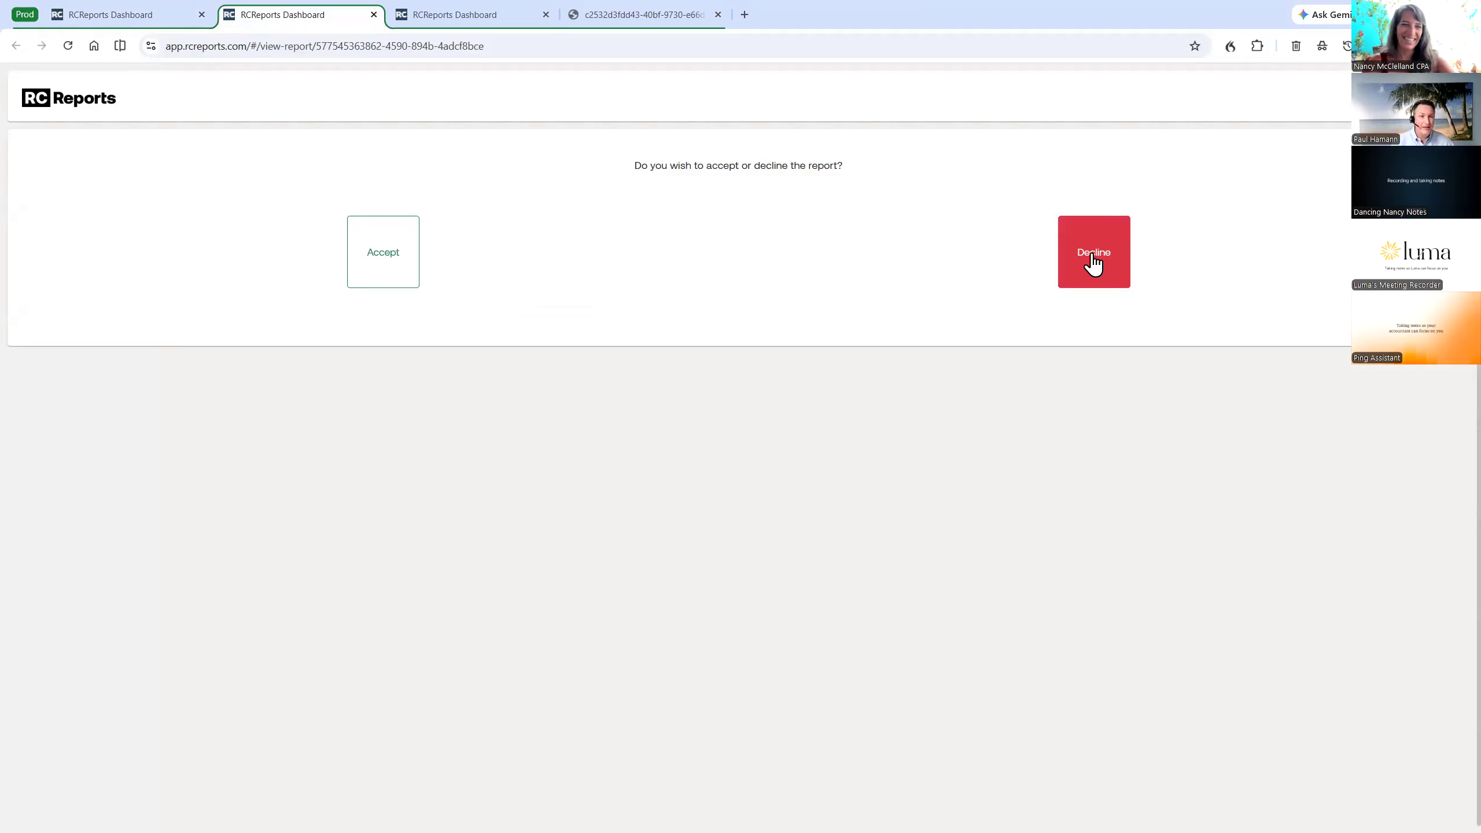
{"action": "left_click", "coordinate": [1092, 257]}
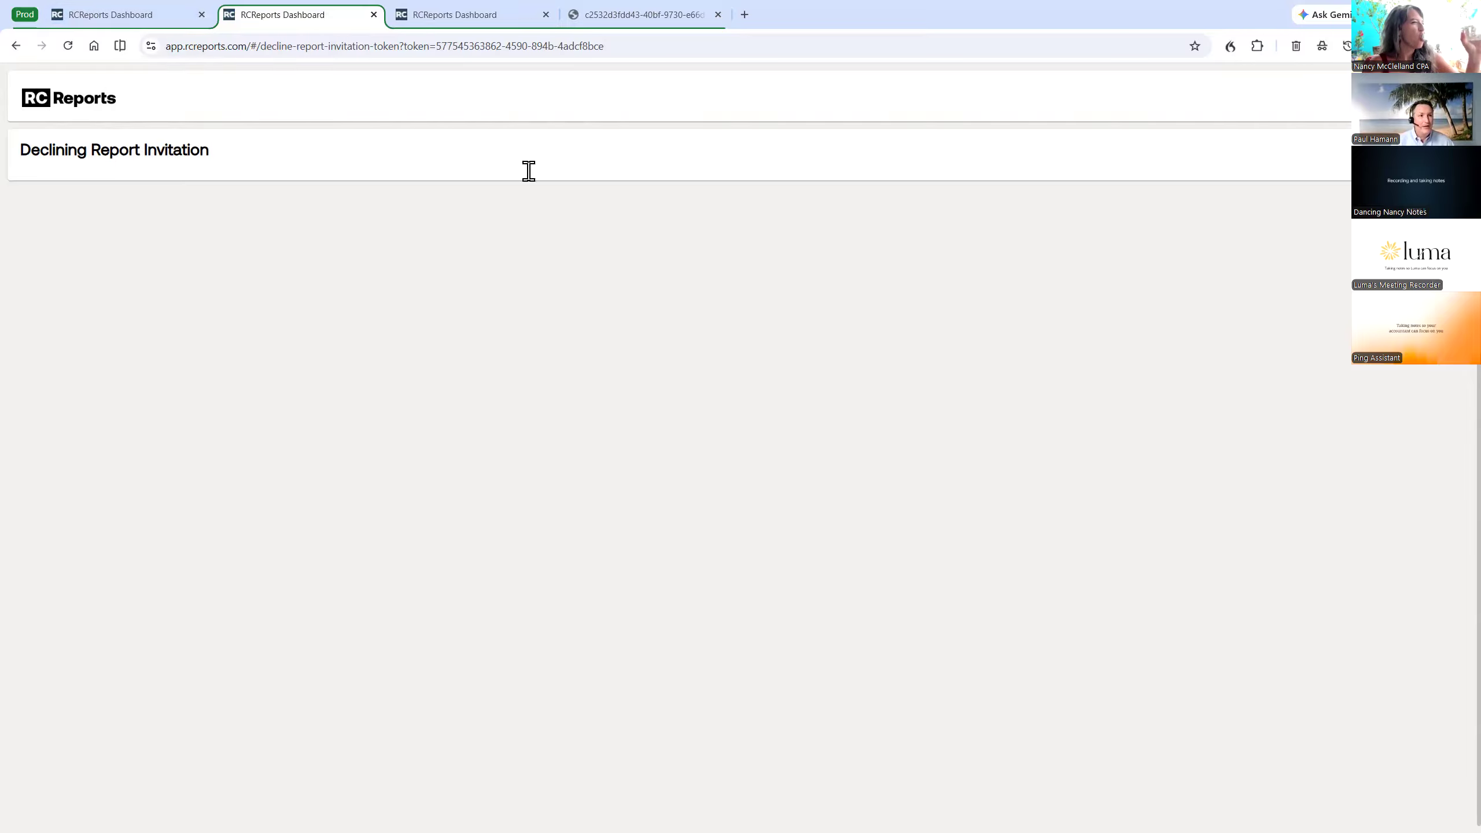
{"action": "left_click", "coordinate": [140, 17]}
{"action": "left_click", "coordinate": [69, 47]}
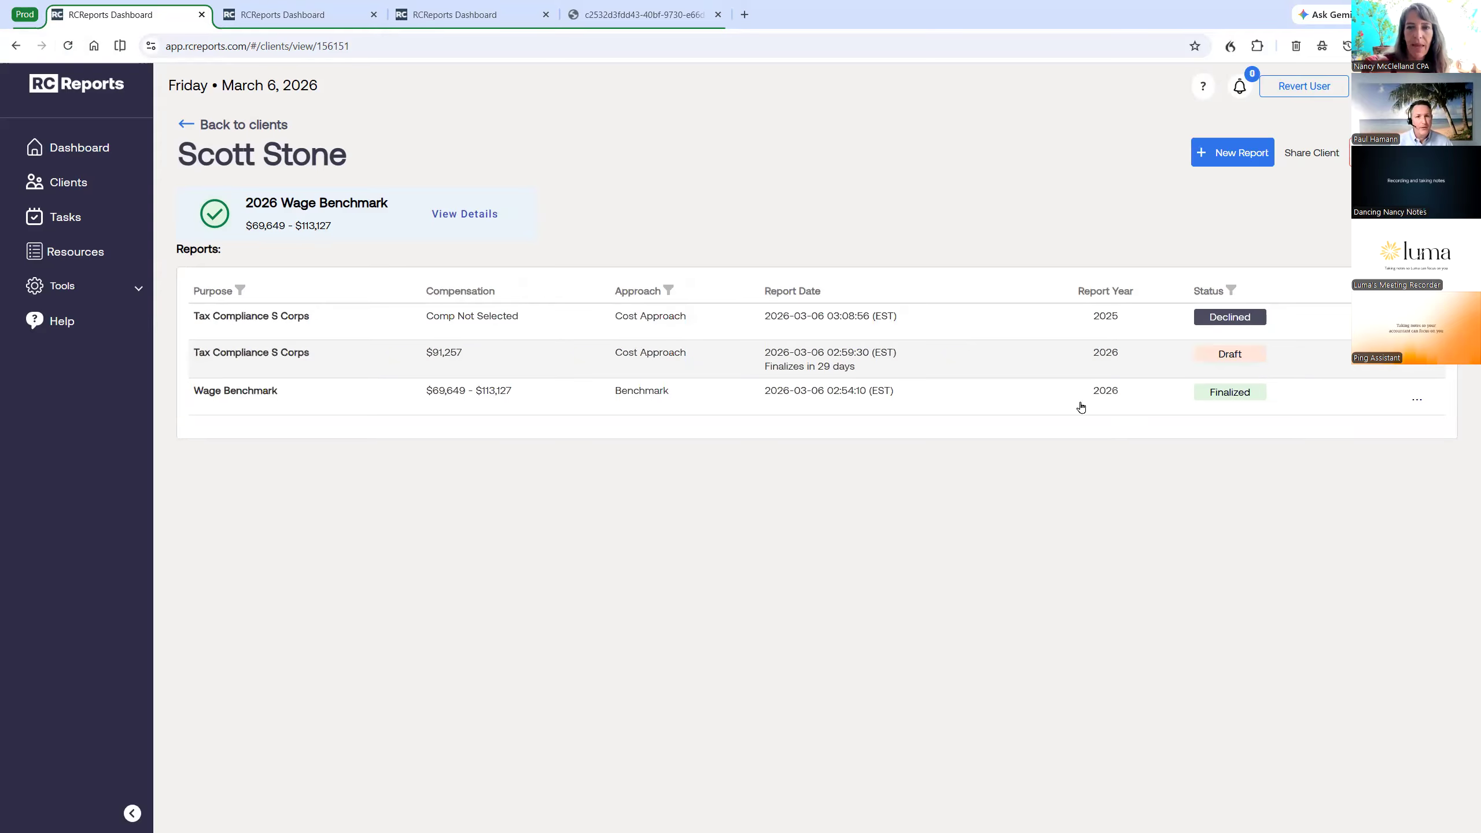
Open the declined 2025 Tax Compliance S Corps report, view its decline document as a PDF, and return to the client's reports.
{"action": "left_click", "coordinate": [1220, 330]}
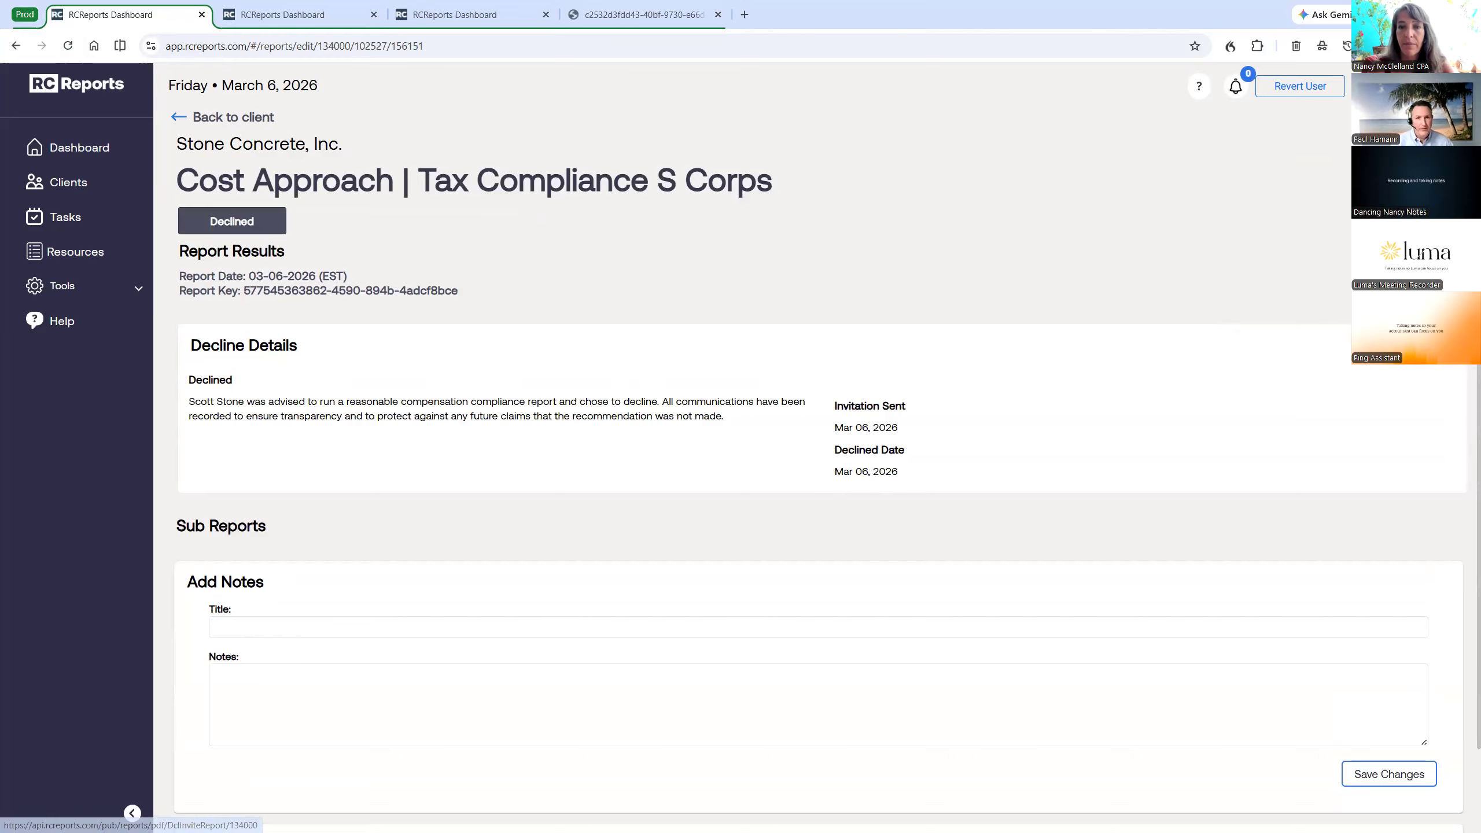
{"action": "left_click", "coordinate": [1411, 257]}
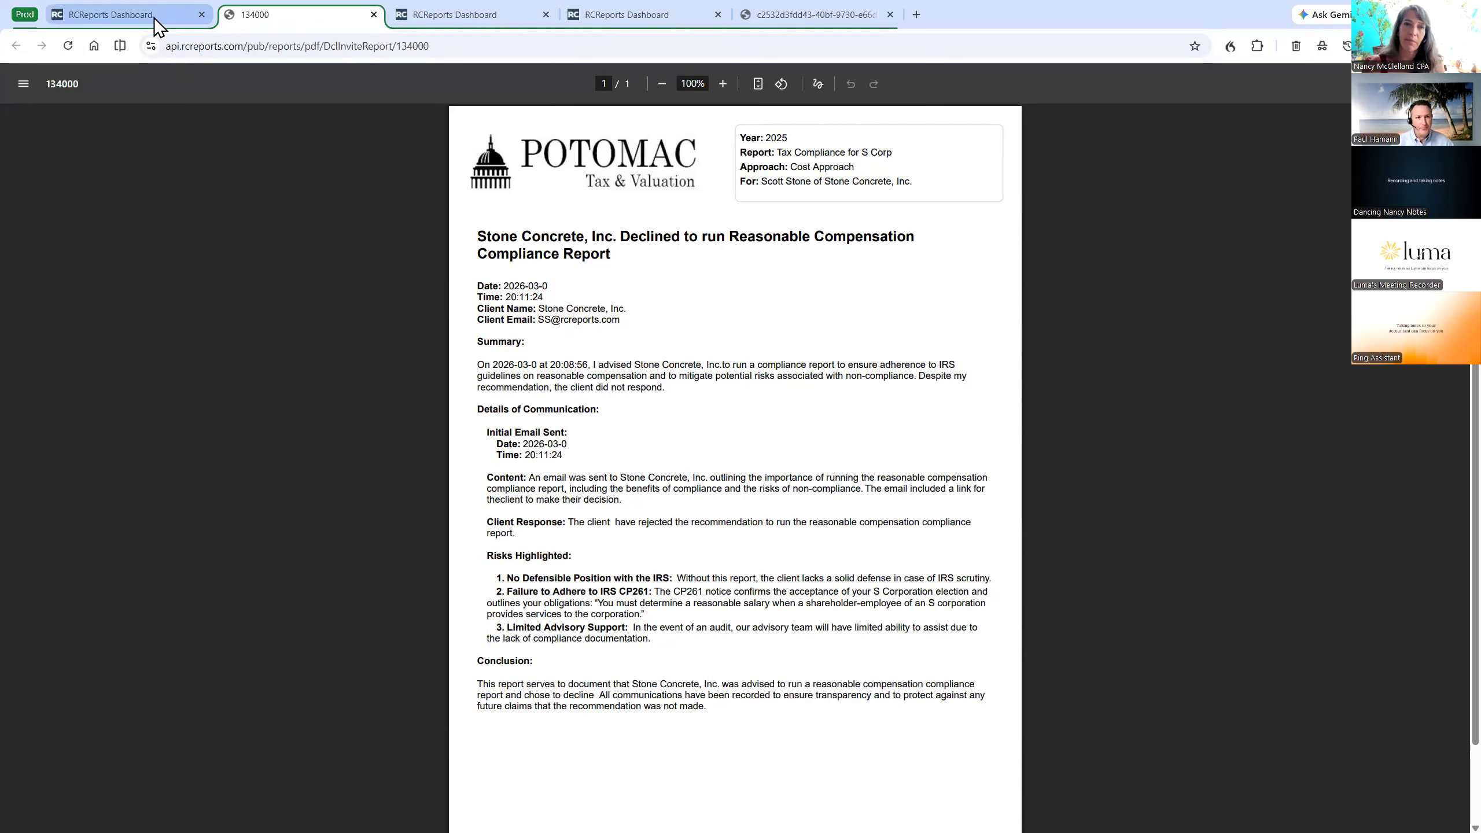
{"action": "mouse_move", "coordinate": [153, 18]}
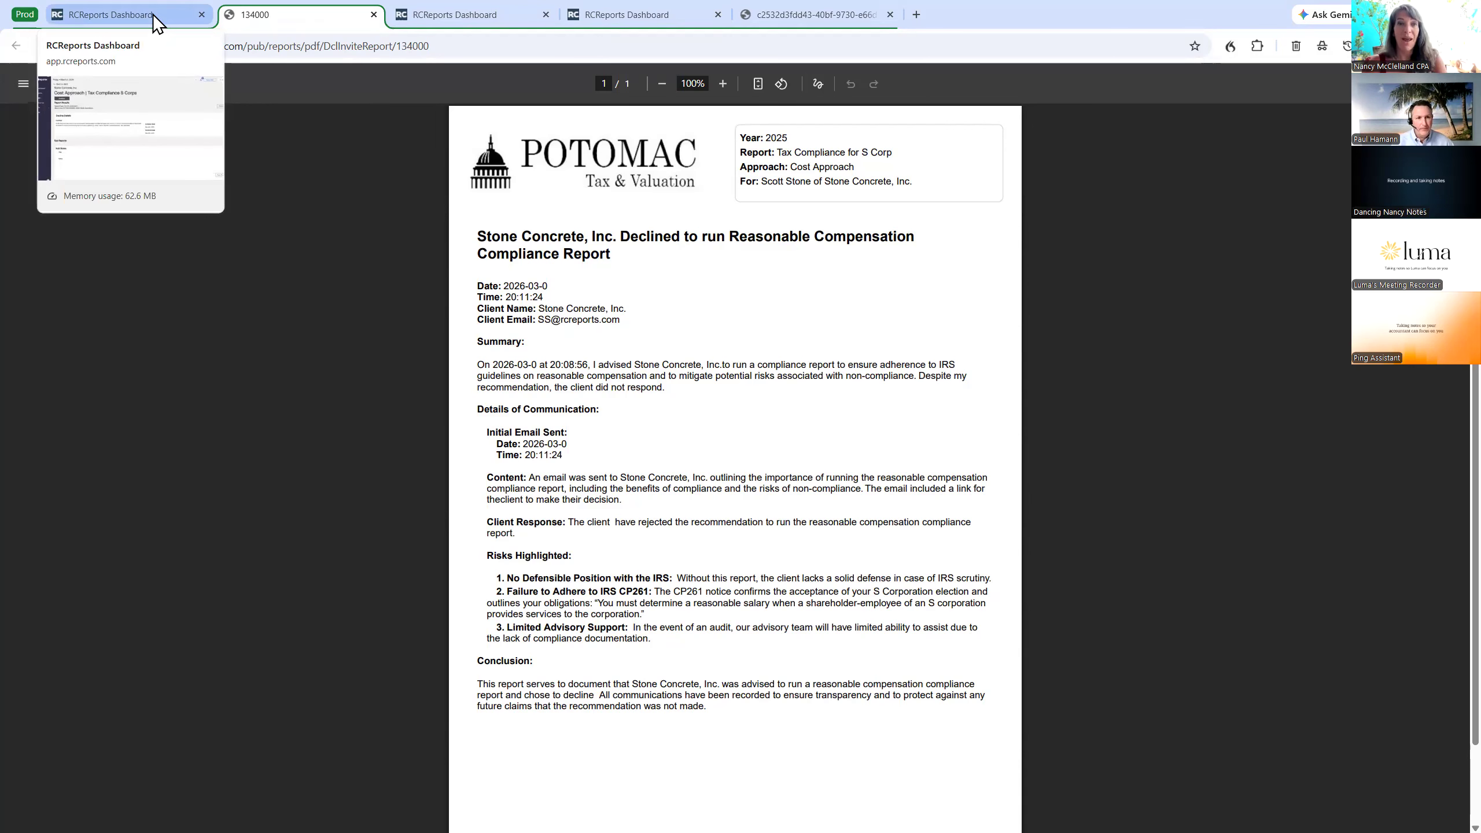
{"action": "left_click", "coordinate": [153, 14]}
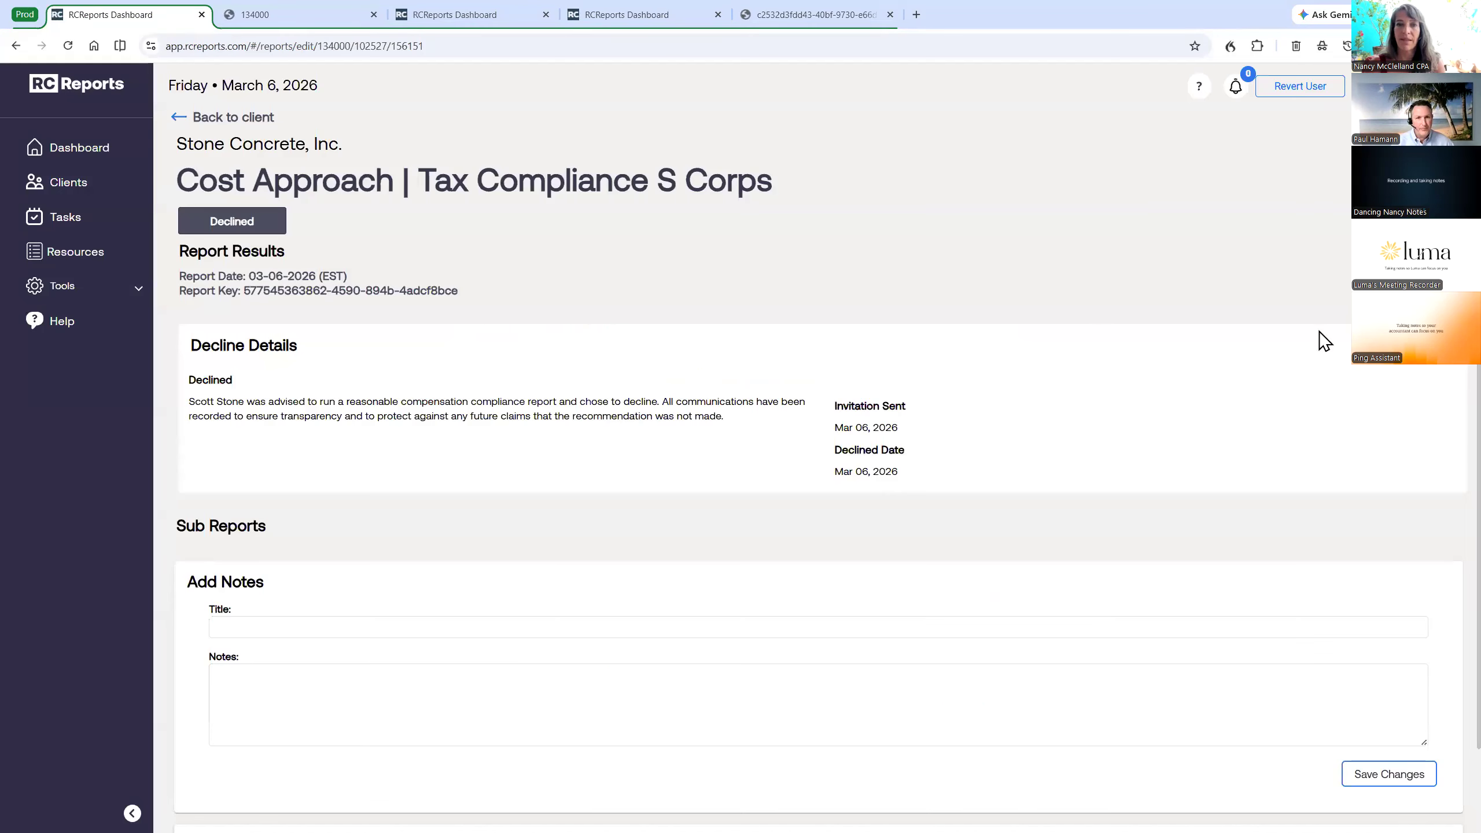
{"action": "left_click", "coordinate": [244, 119]}
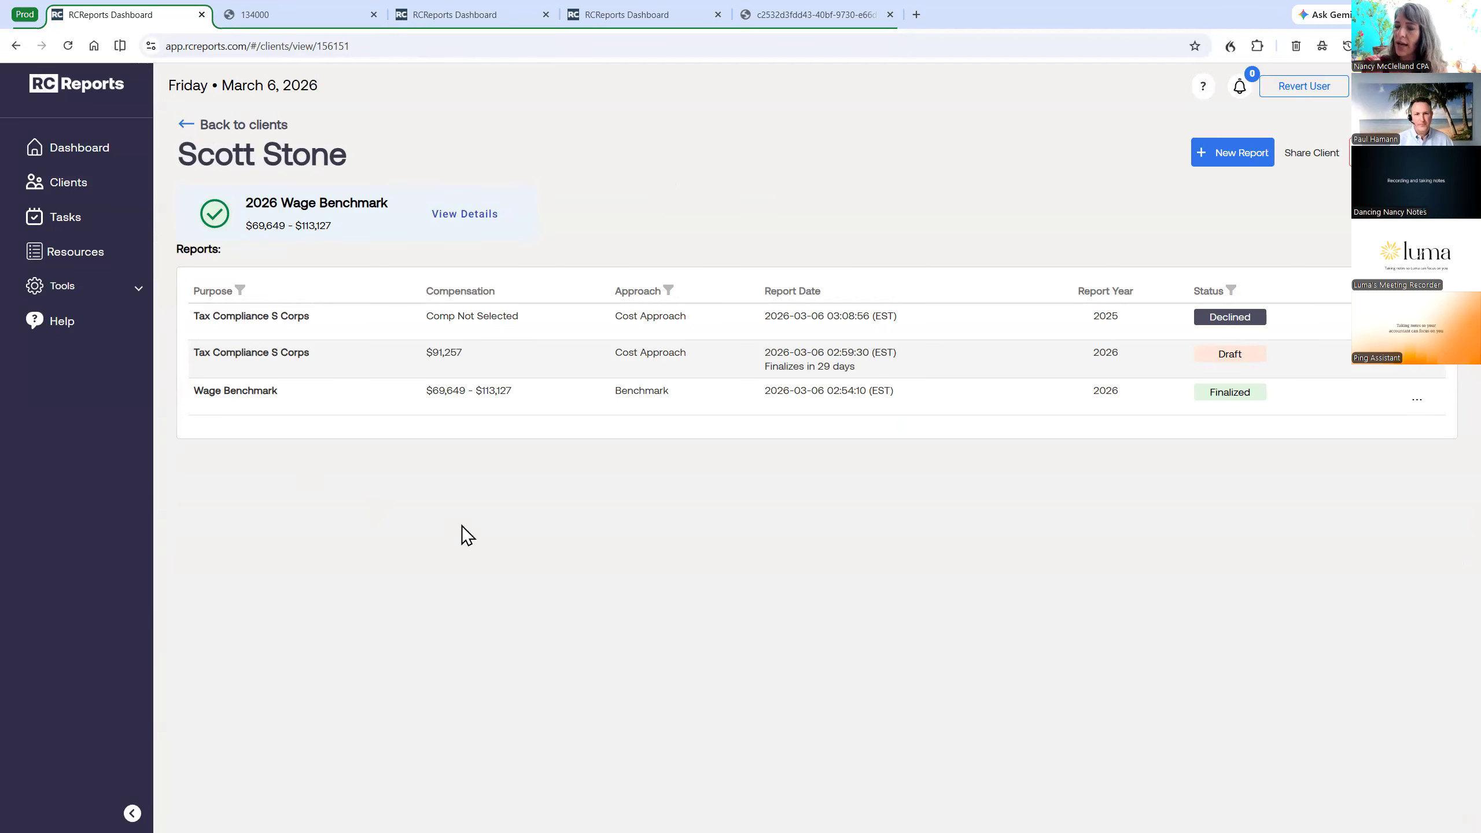
Check the interview review page and the draft 2026 Tax Compliance S Corps report, returning to the client's reports.
{"action": "left_click", "coordinate": [457, 13]}
{"action": "left_click", "coordinate": [599, 16]}
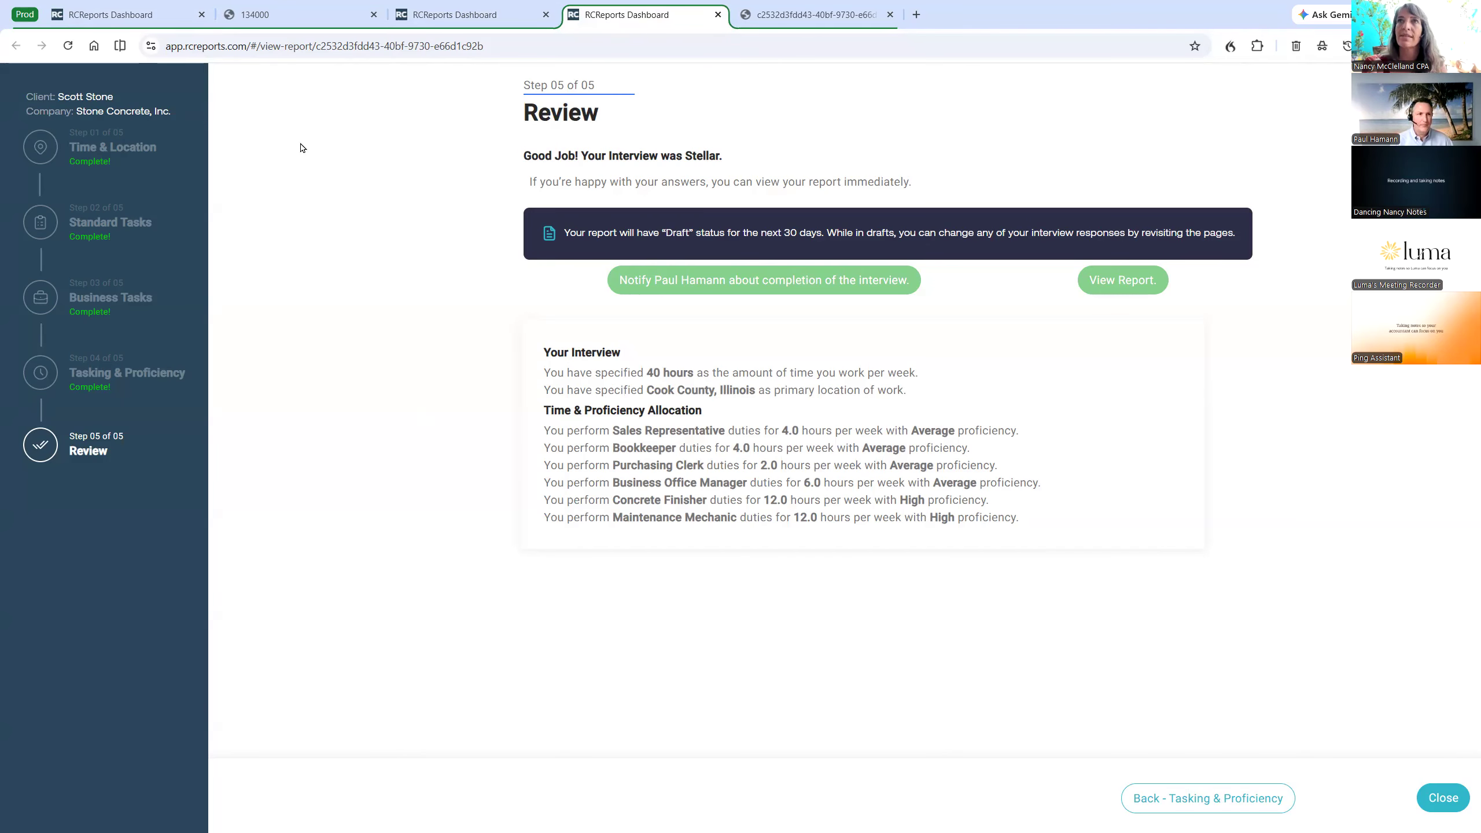
{"action": "left_click", "coordinate": [139, 18]}
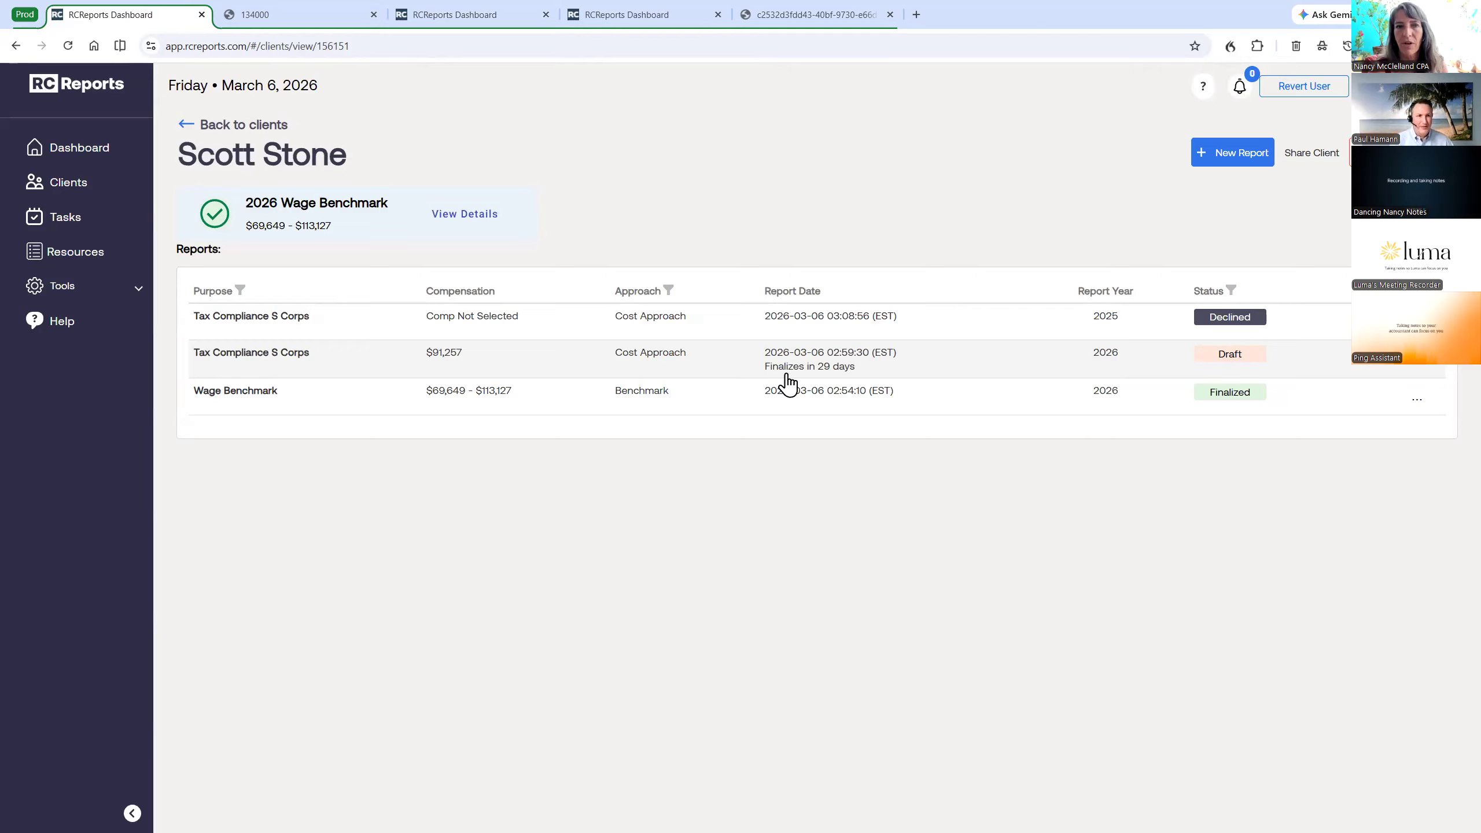
{"action": "left_click", "coordinate": [714, 361]}
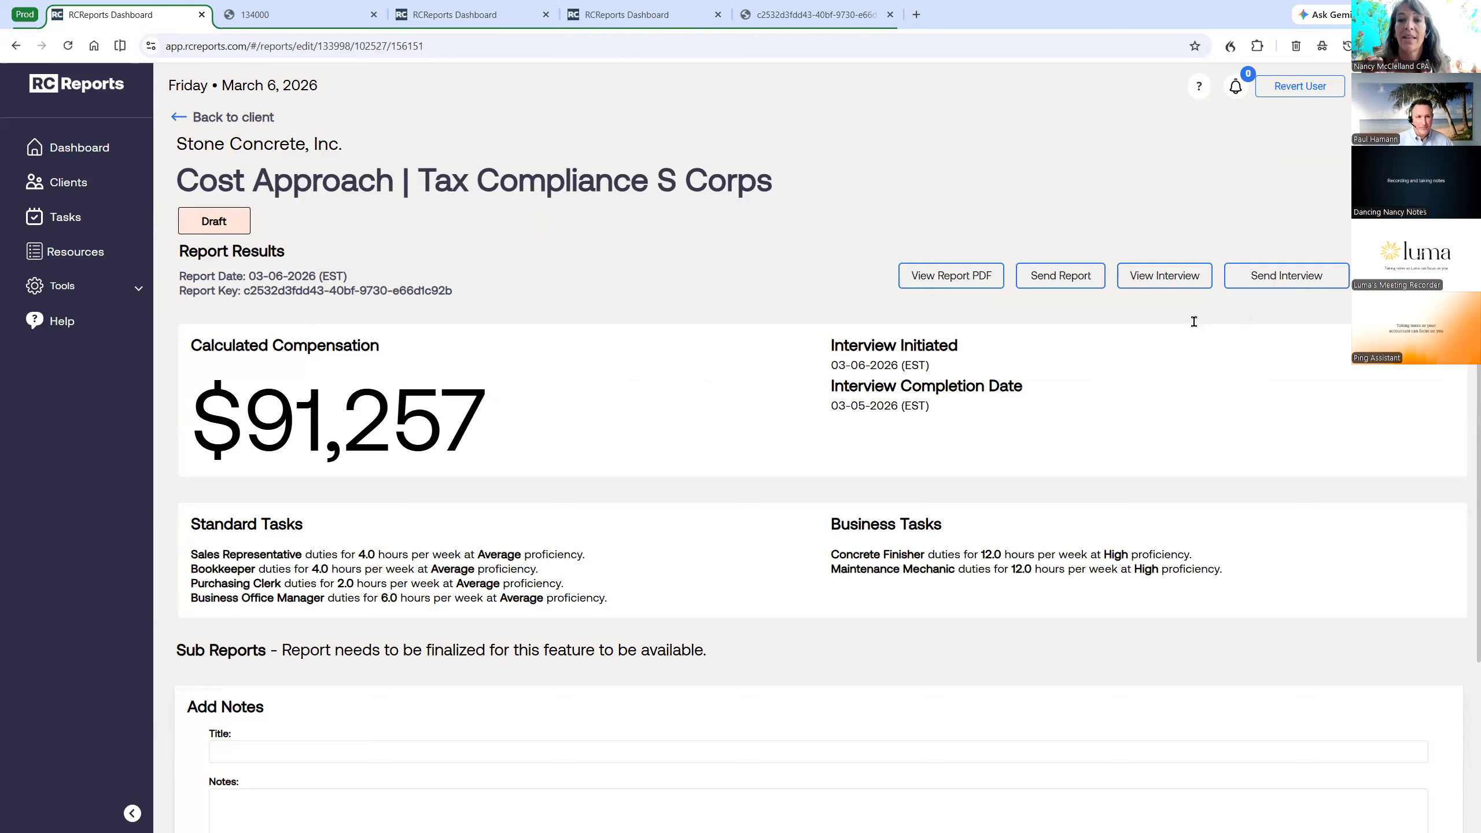
{"action": "left_click", "coordinate": [218, 120]}
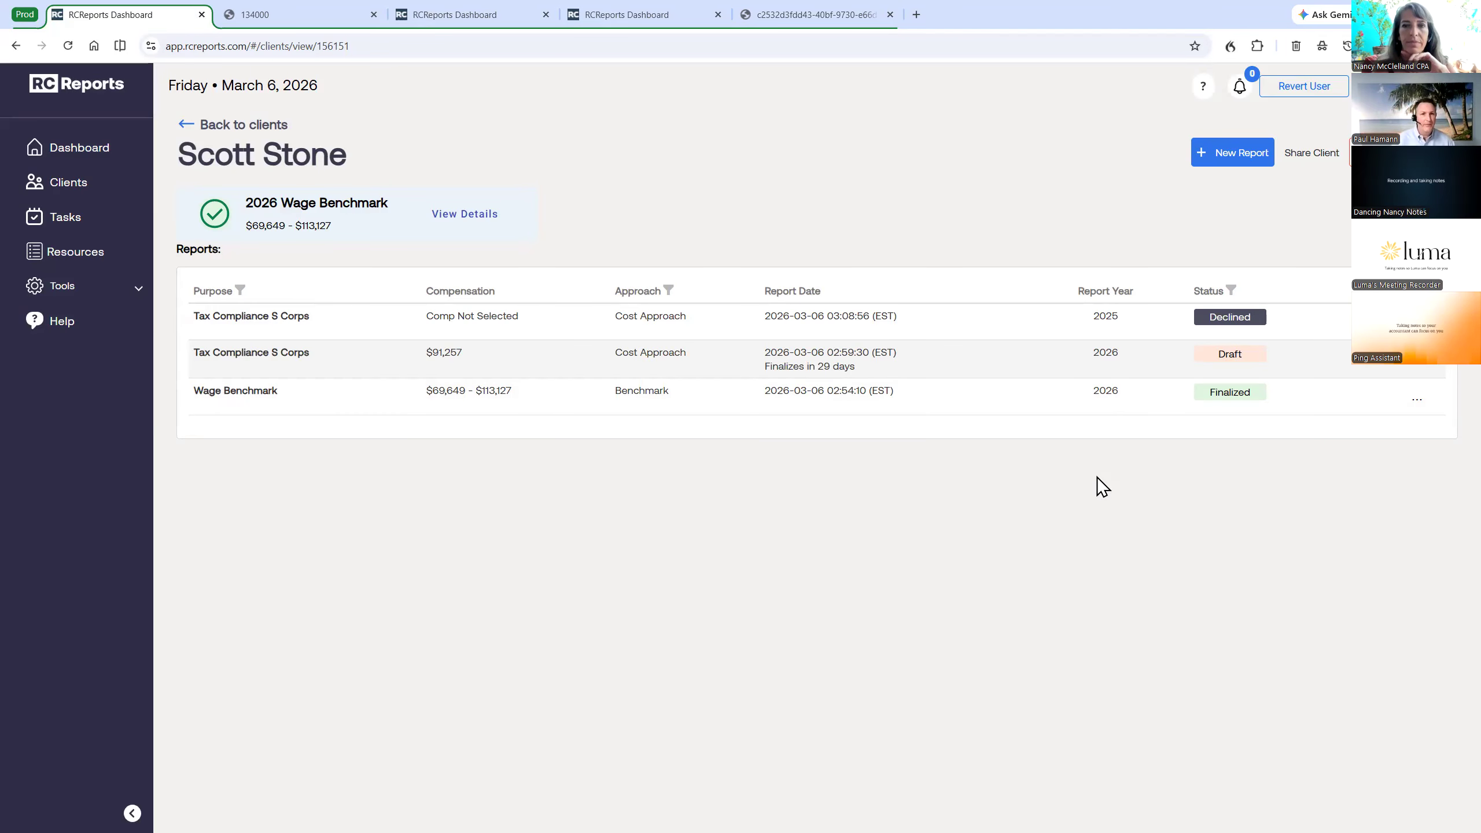
Upload Test Client Upload Presidents 6-10 PROD.csv from the Desktop folder as a new client list.
{"action": "left_click", "coordinate": [75, 200]}
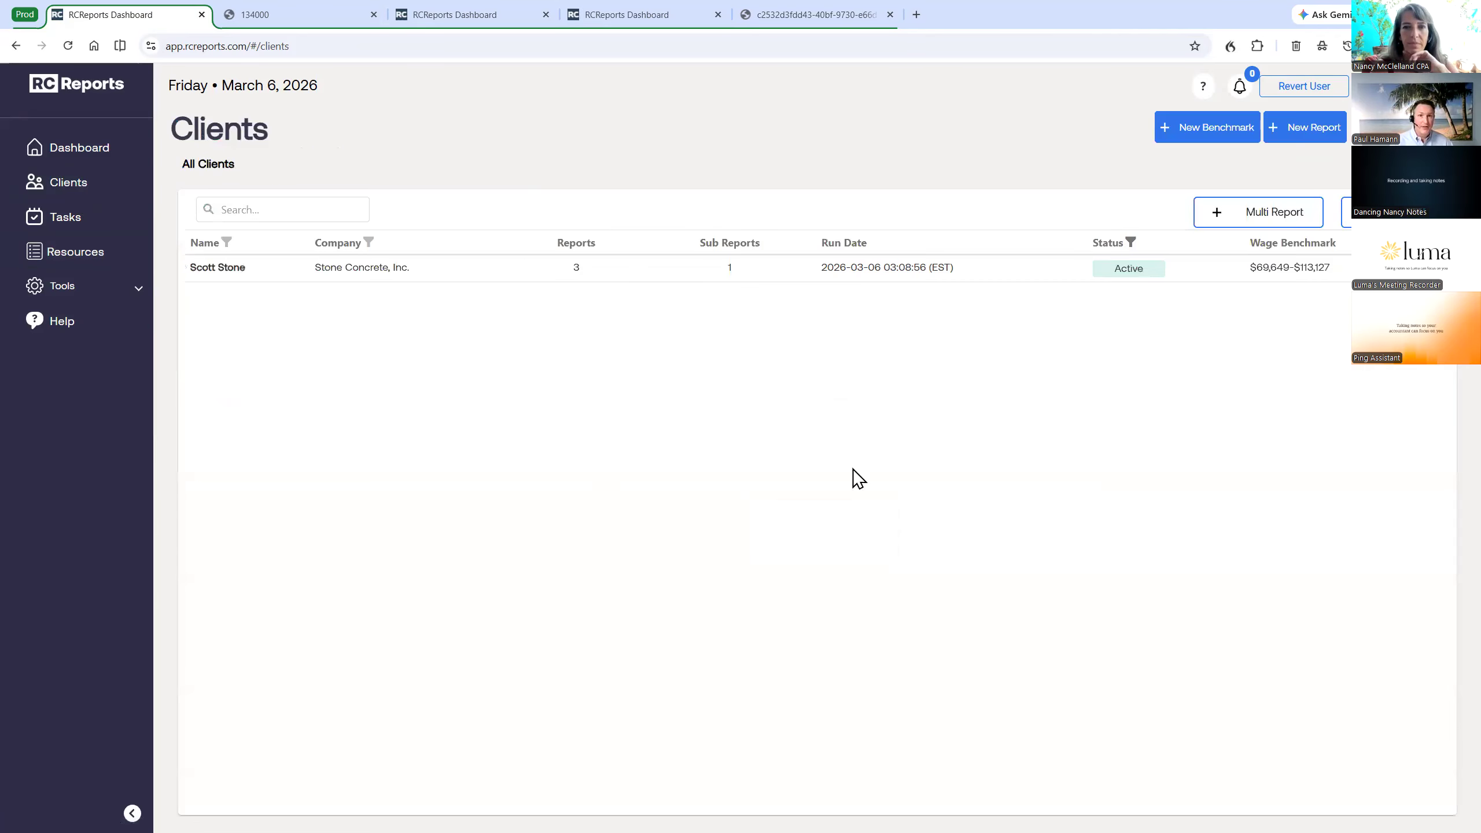
{"action": "left_click", "coordinate": [1393, 213]}
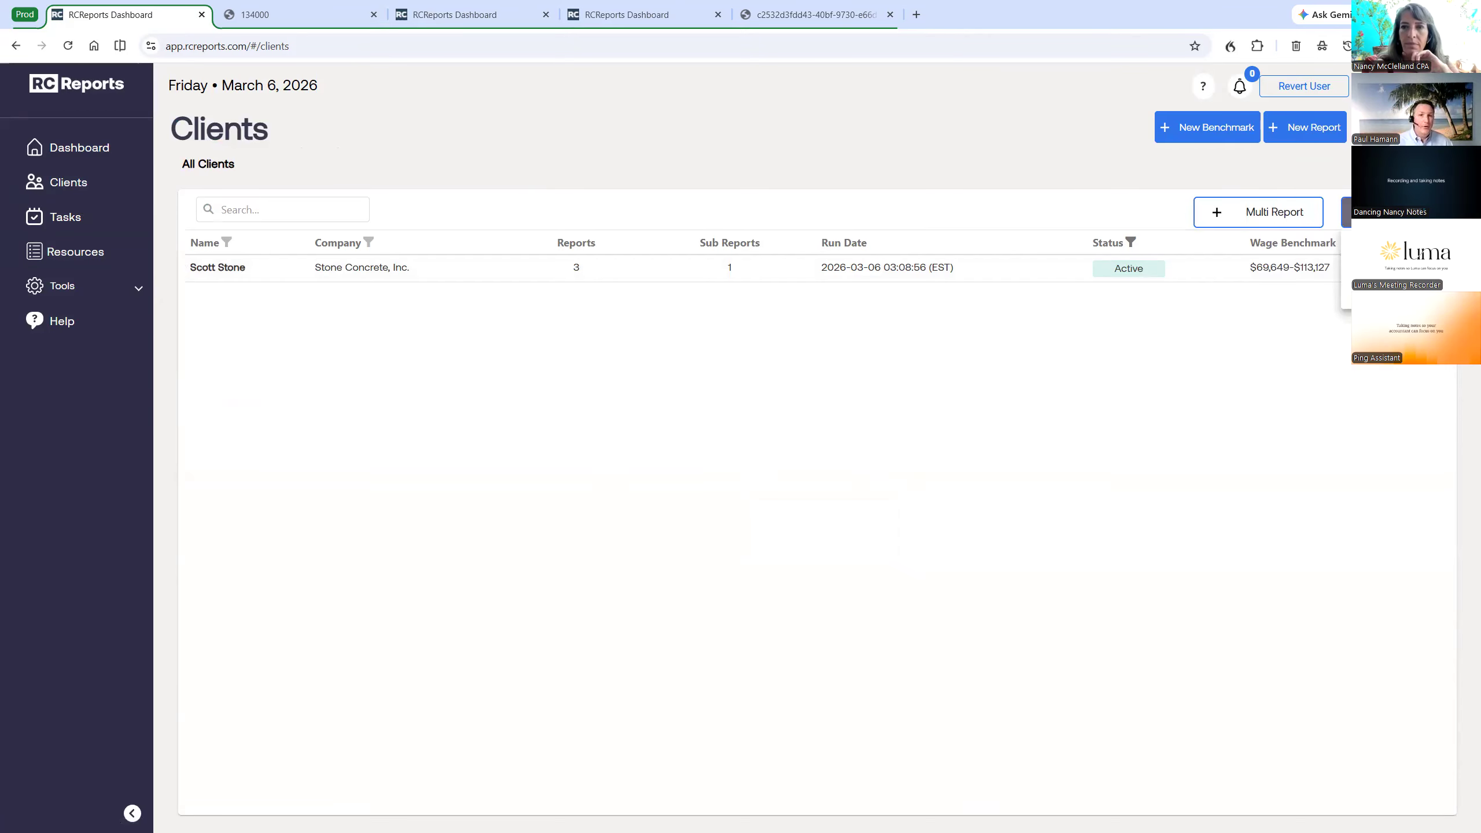
{"action": "left_click", "coordinate": [1393, 286]}
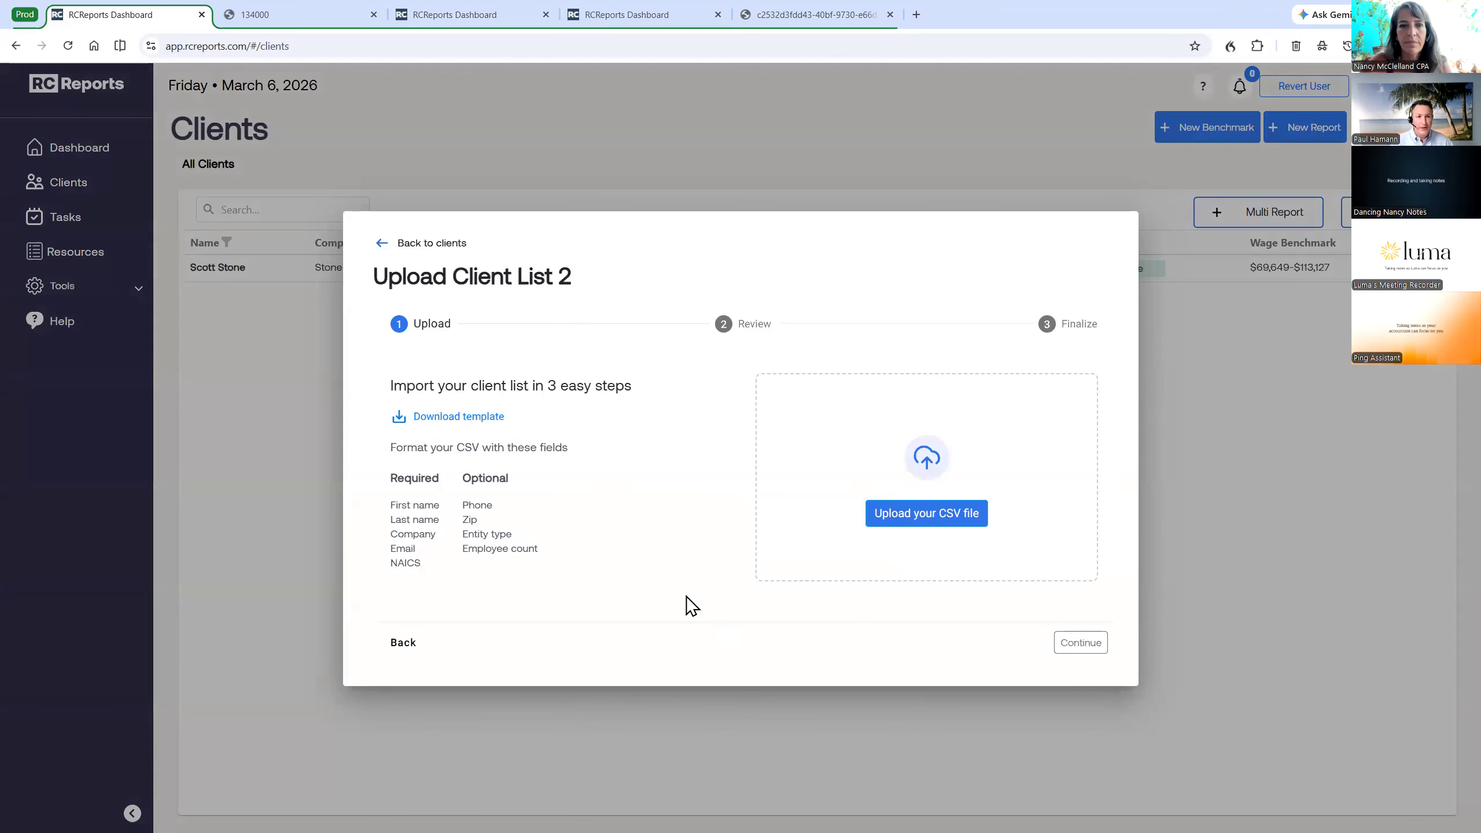
{"action": "left_click", "coordinate": [914, 513]}
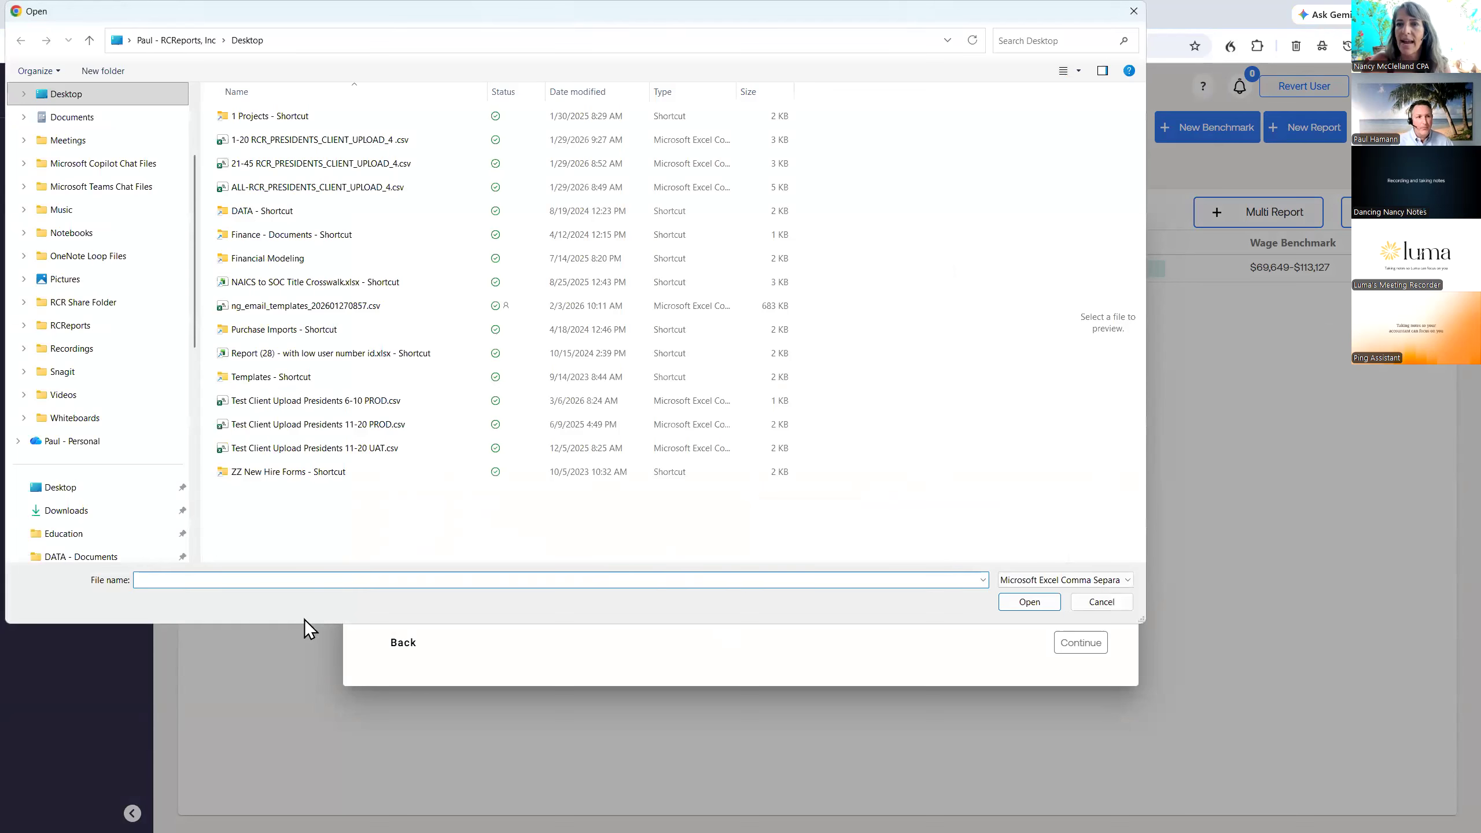
{"action": "left_click", "coordinate": [324, 408]}
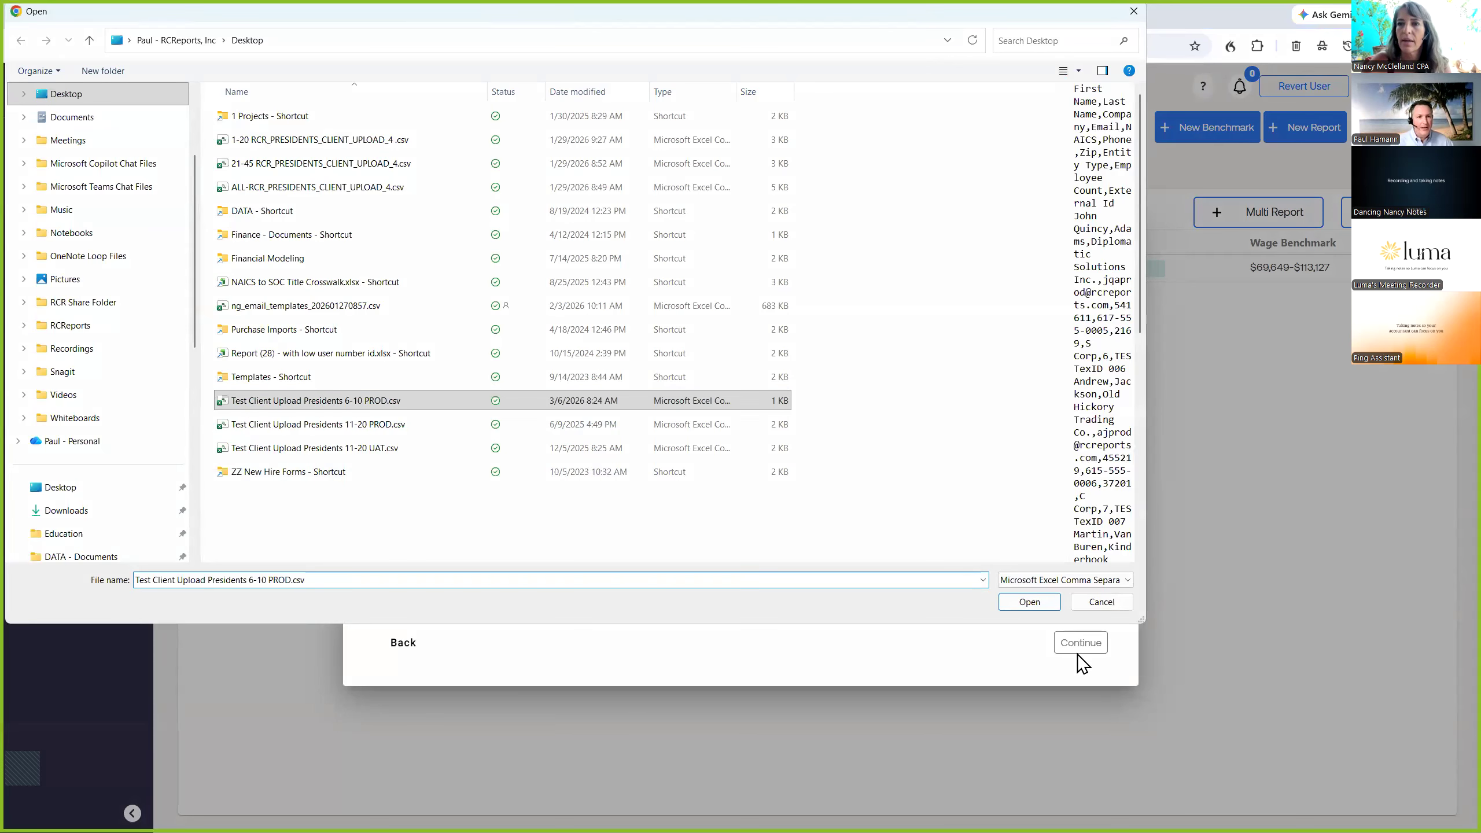
{"action": "key", "text": "Return"}
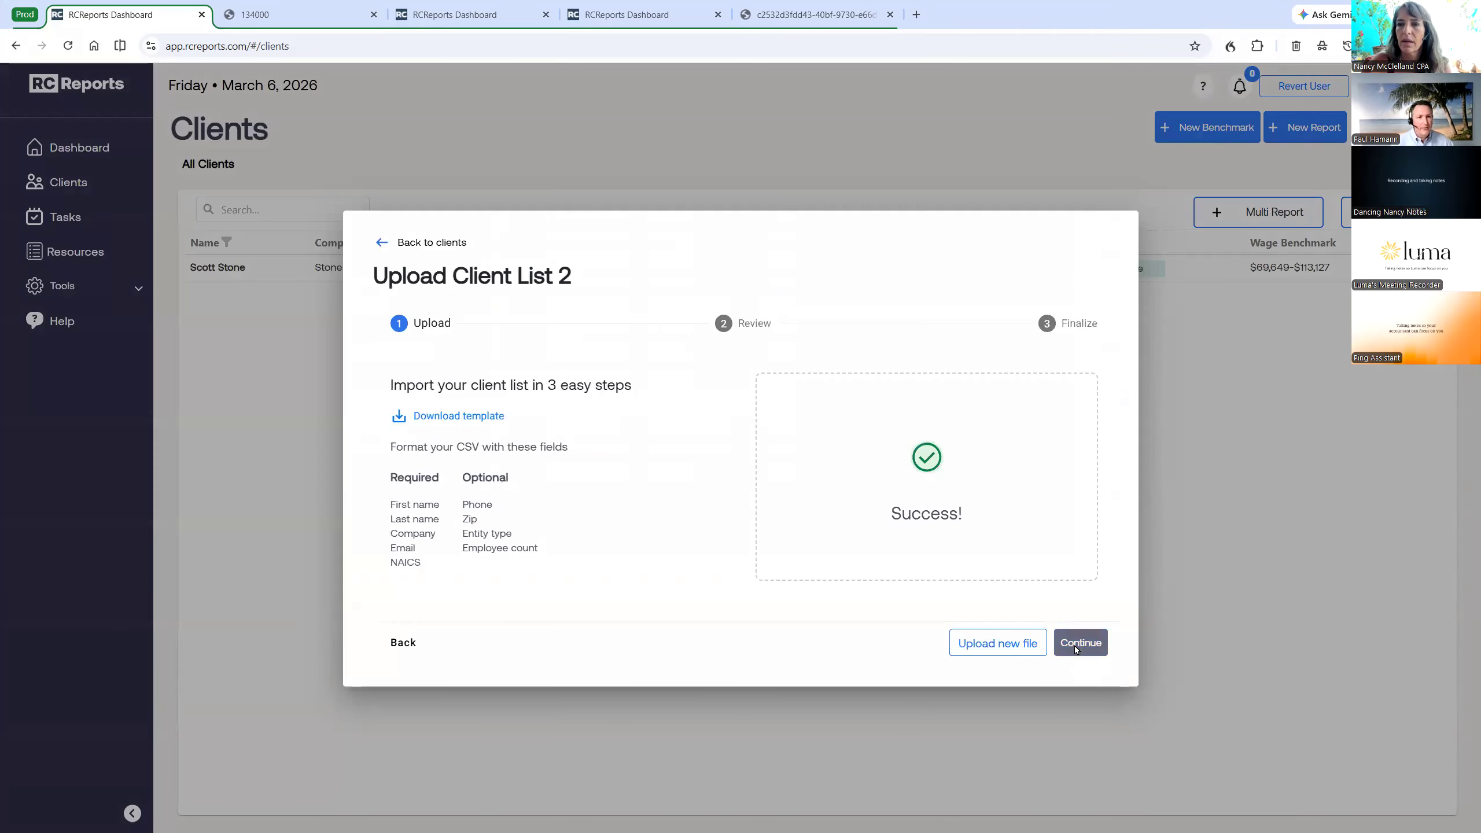
Enable Generate Benchmarks on Import for the uploaded client list and import the file.
{"action": "left_click", "coordinate": [1075, 643]}
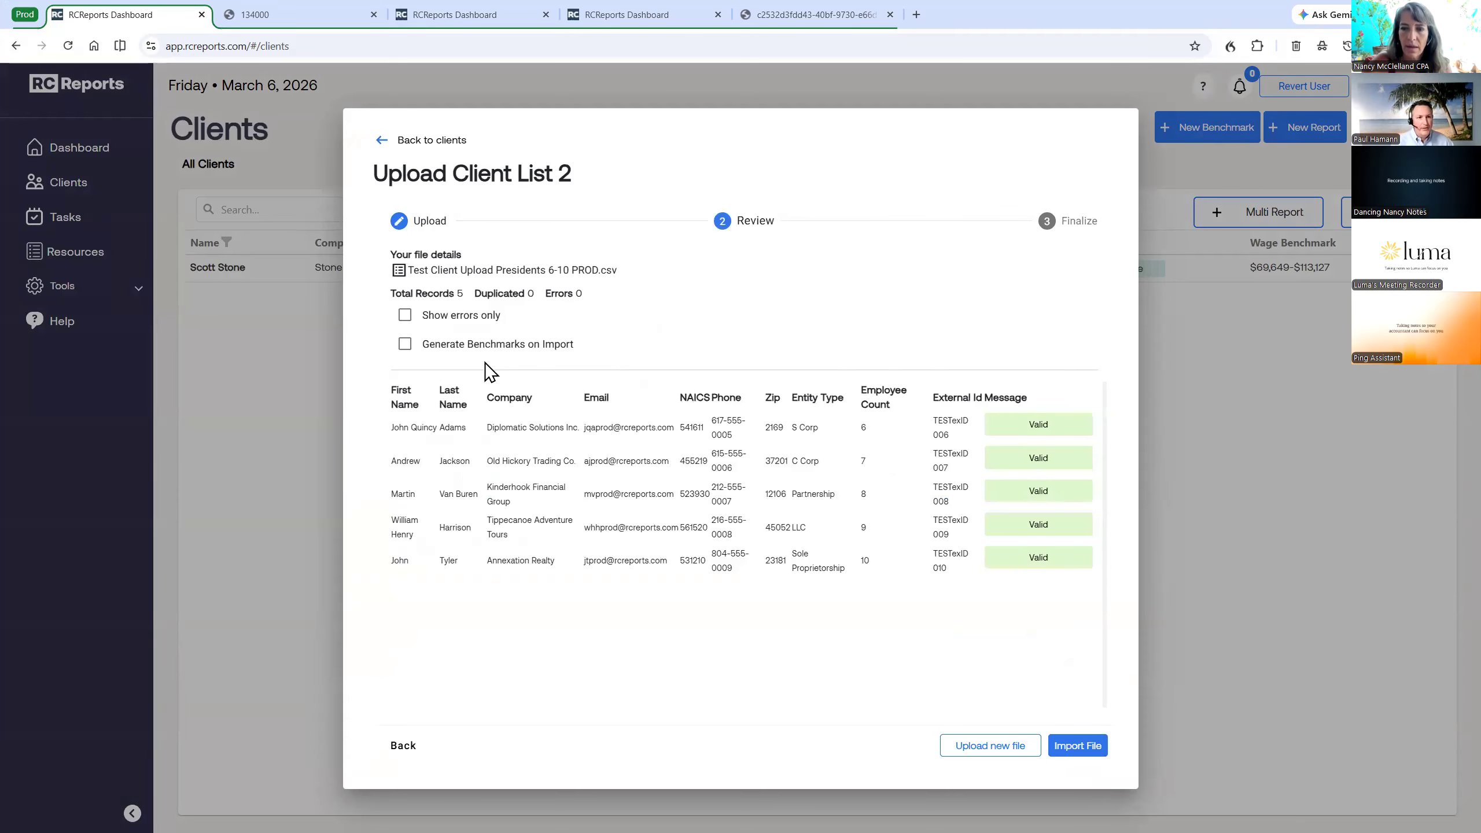
{"action": "left_click", "coordinate": [406, 345]}
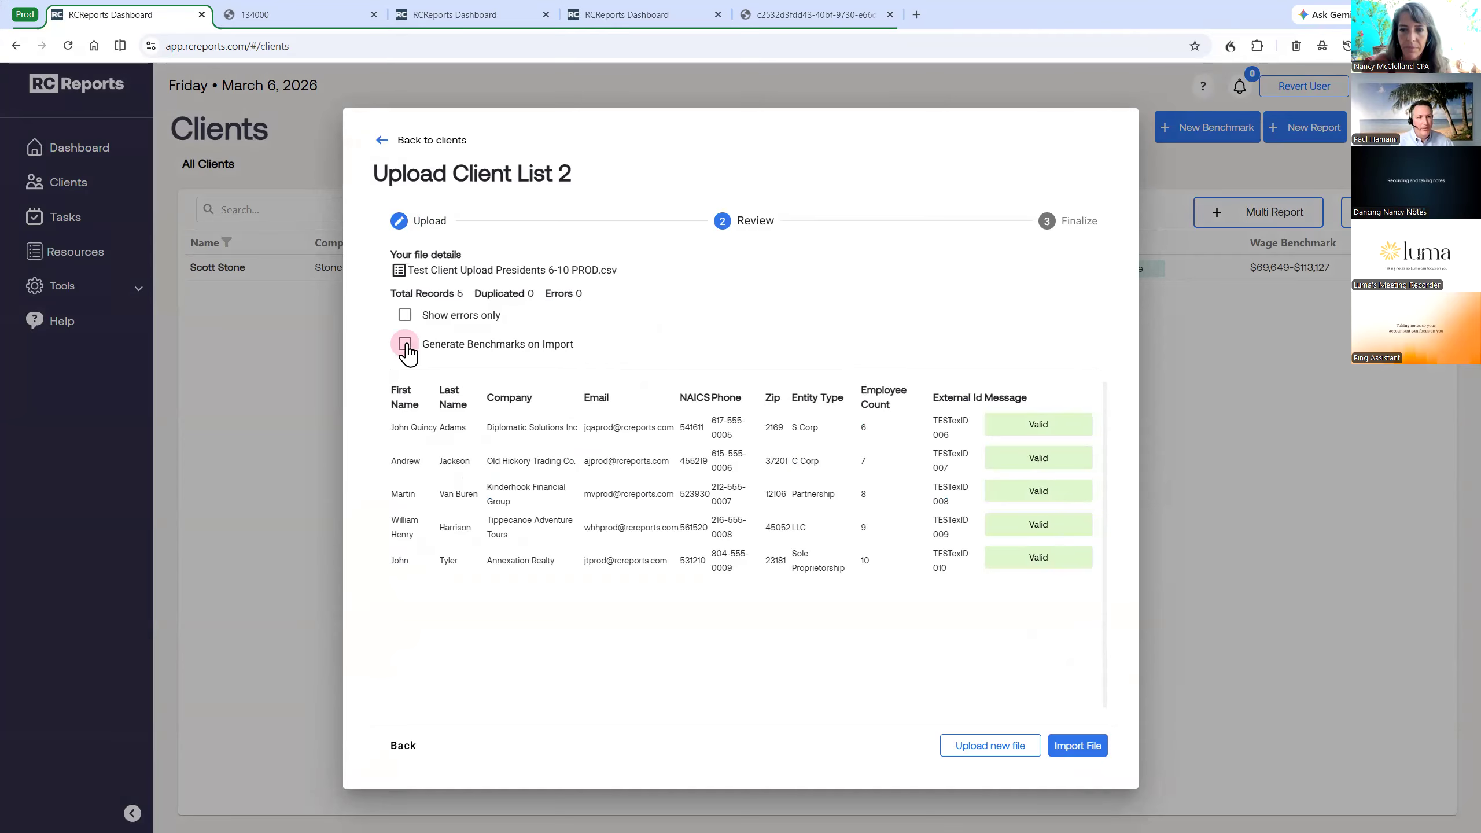
{"action": "left_click", "coordinate": [1087, 756]}
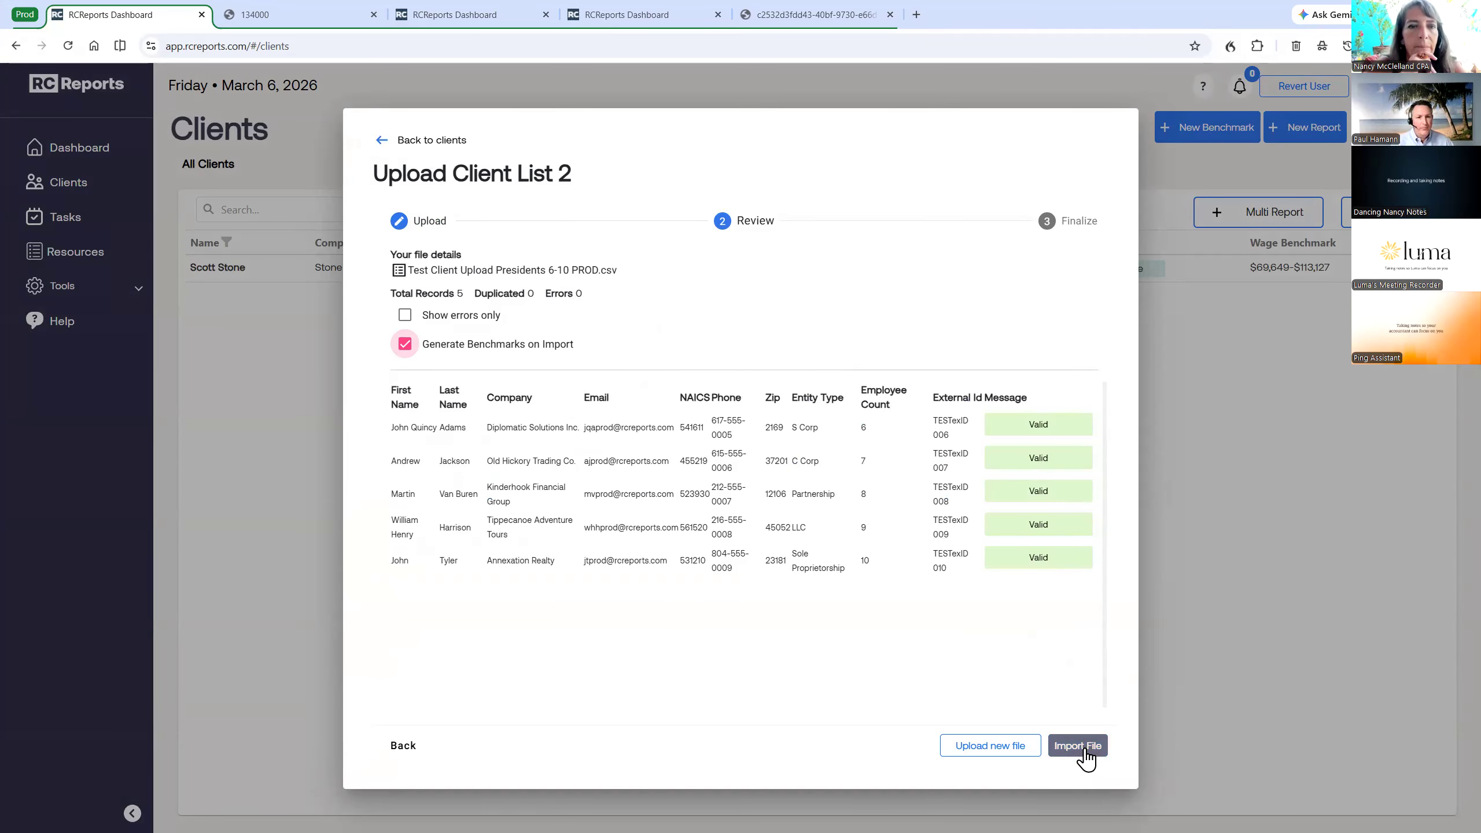
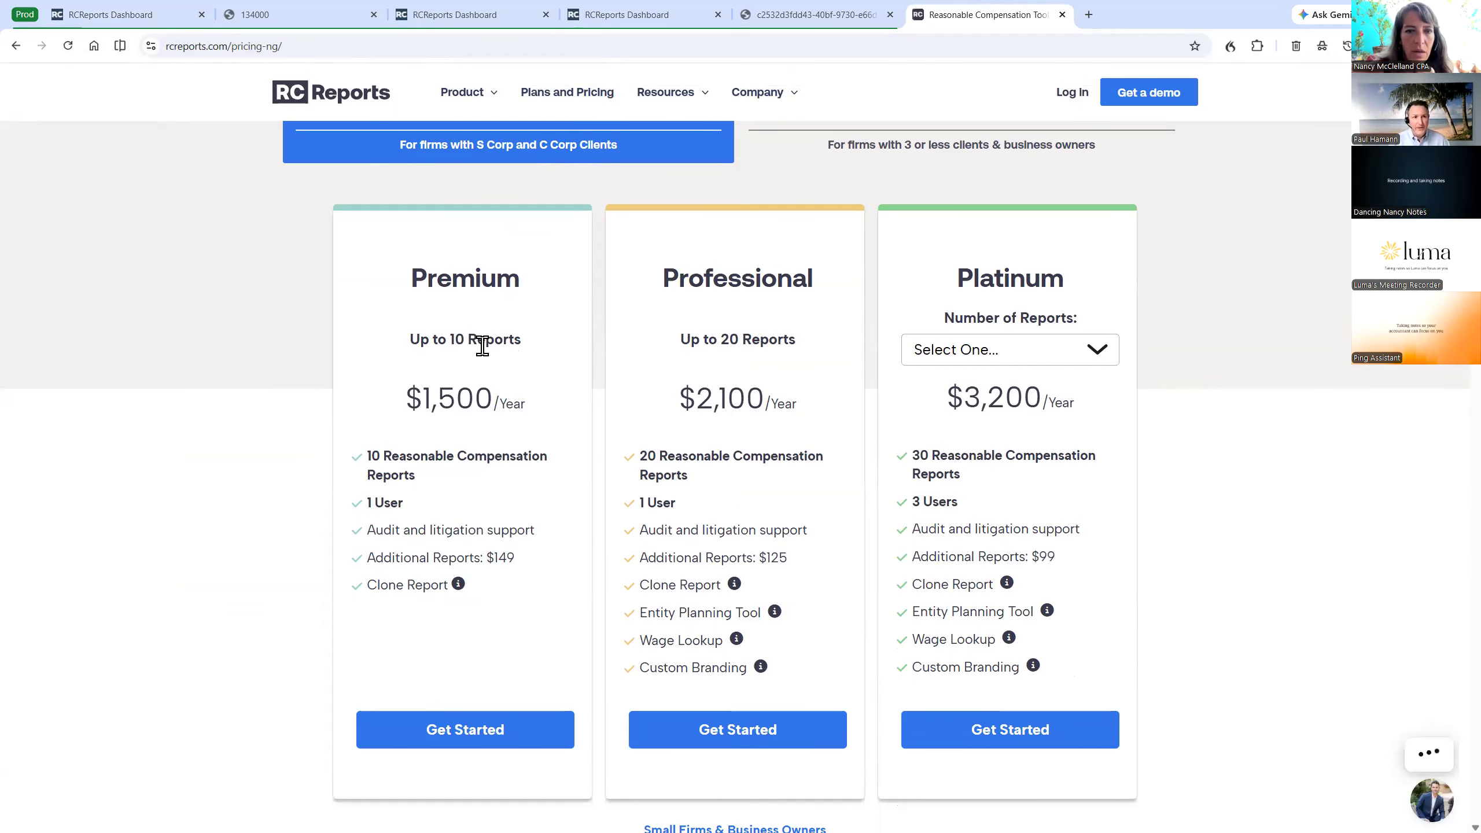
{"action": "left_click_drag", "start_coordinate": [466, 339], "coordinate": [521, 340]}
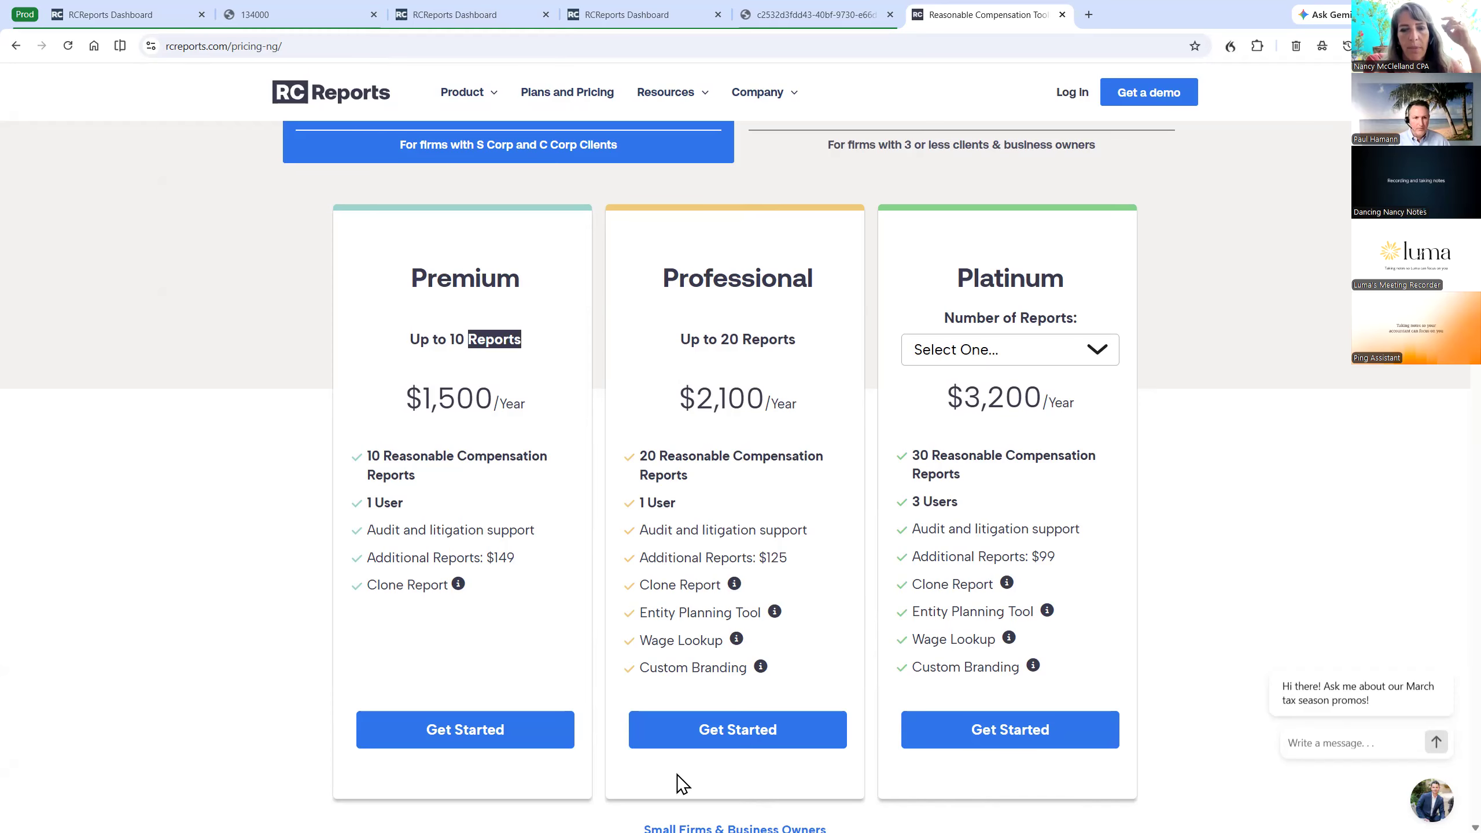
Return to the RCReports dashboard and set the Wage Lookup location to Boulder County, Colorado.
{"action": "left_click", "coordinate": [127, 18]}
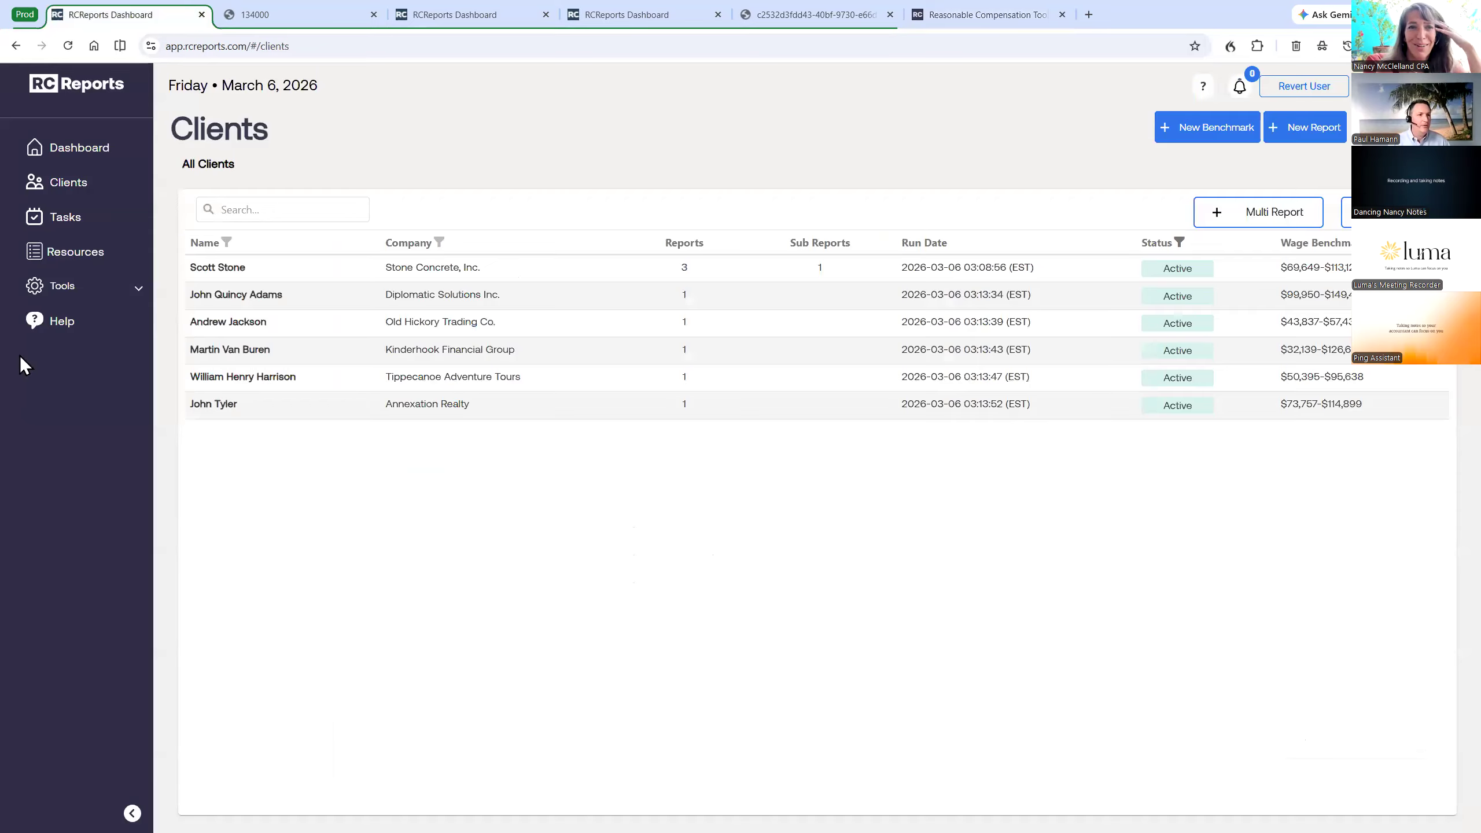
{"action": "left_click", "coordinate": [66, 288]}
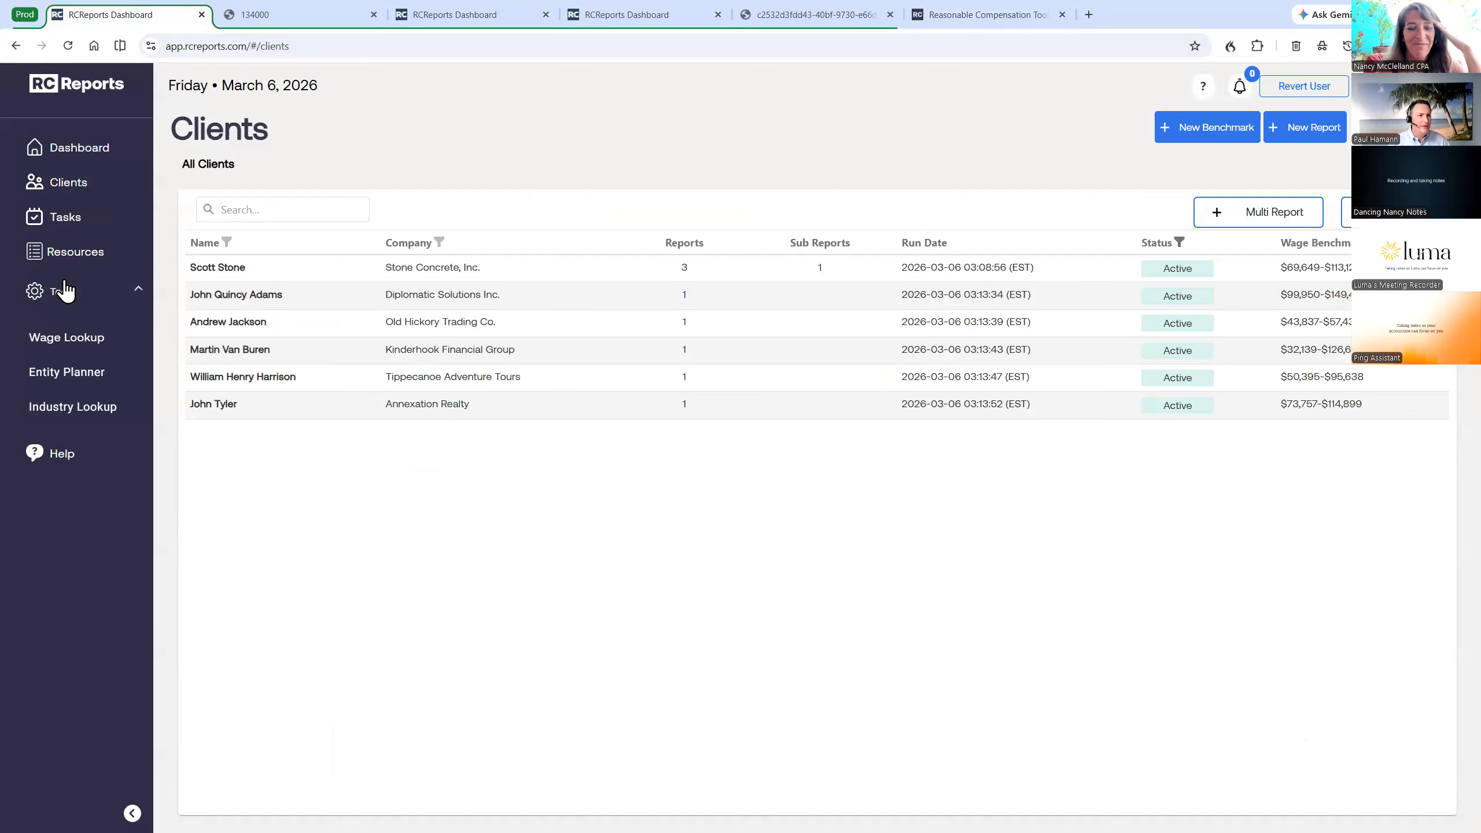
{"action": "left_click", "coordinate": [56, 339]}
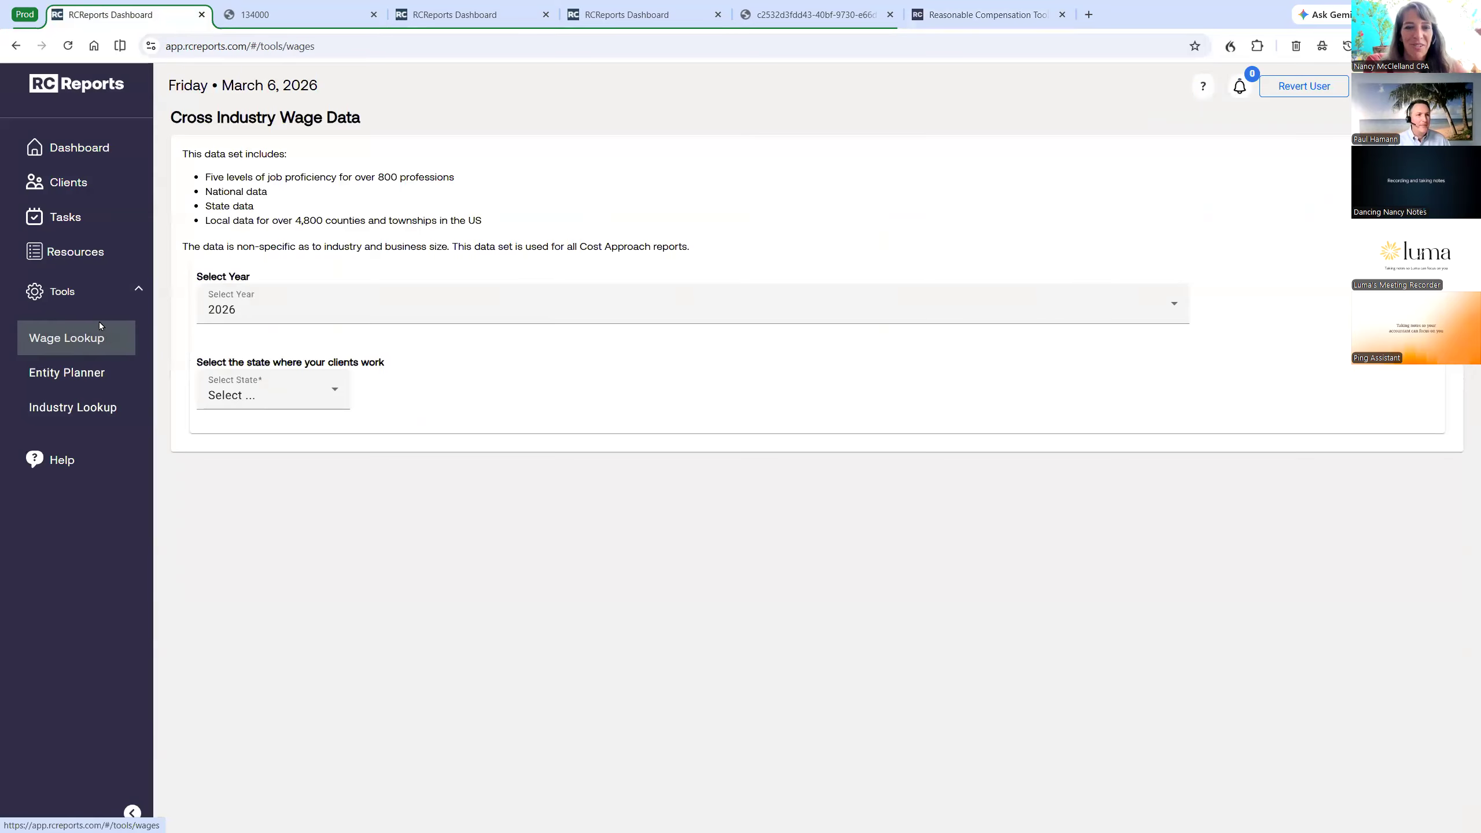
{"action": "left_click", "coordinate": [240, 408]}
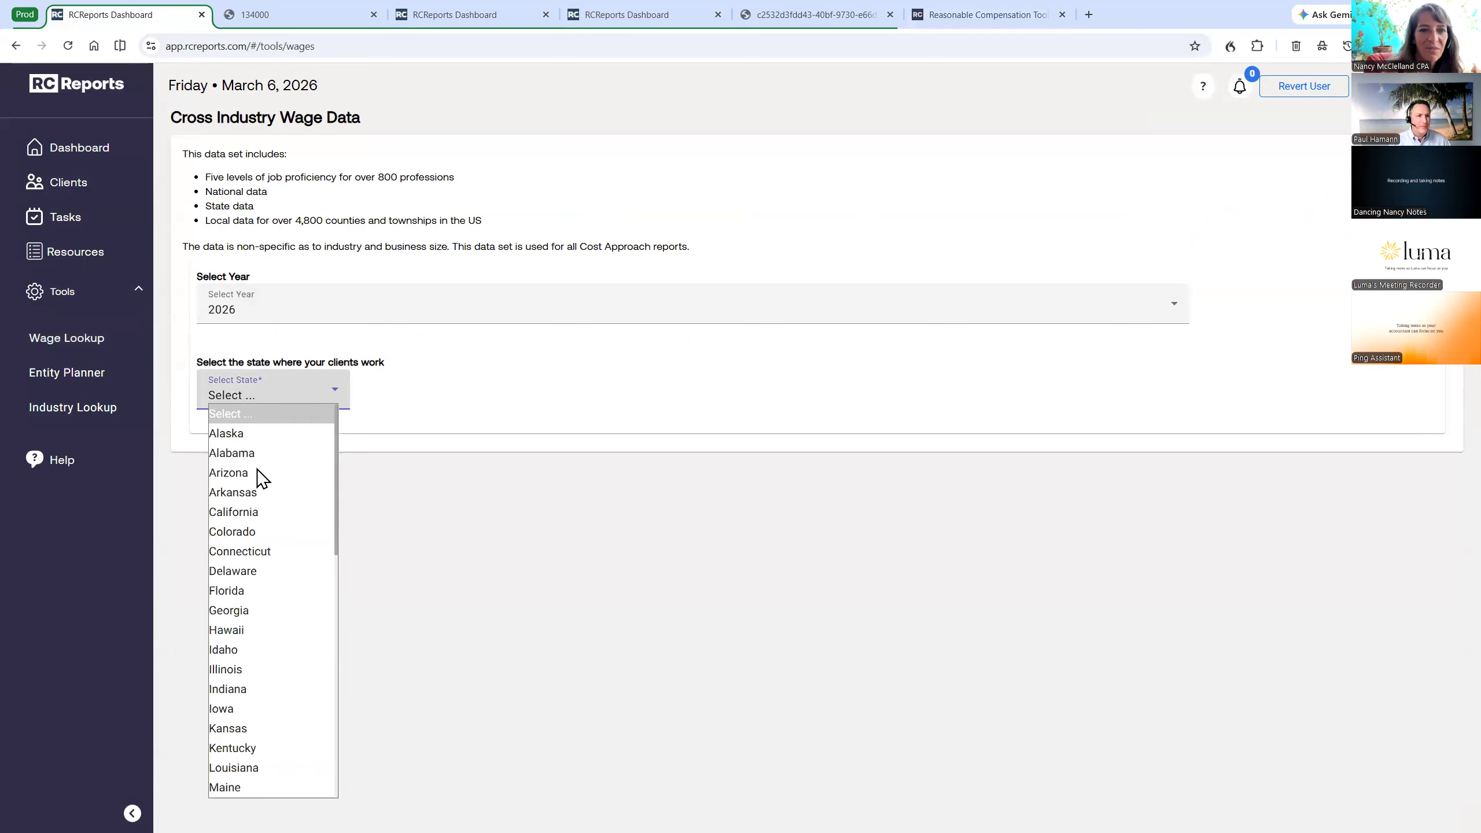
{"action": "left_click", "coordinate": [237, 533]}
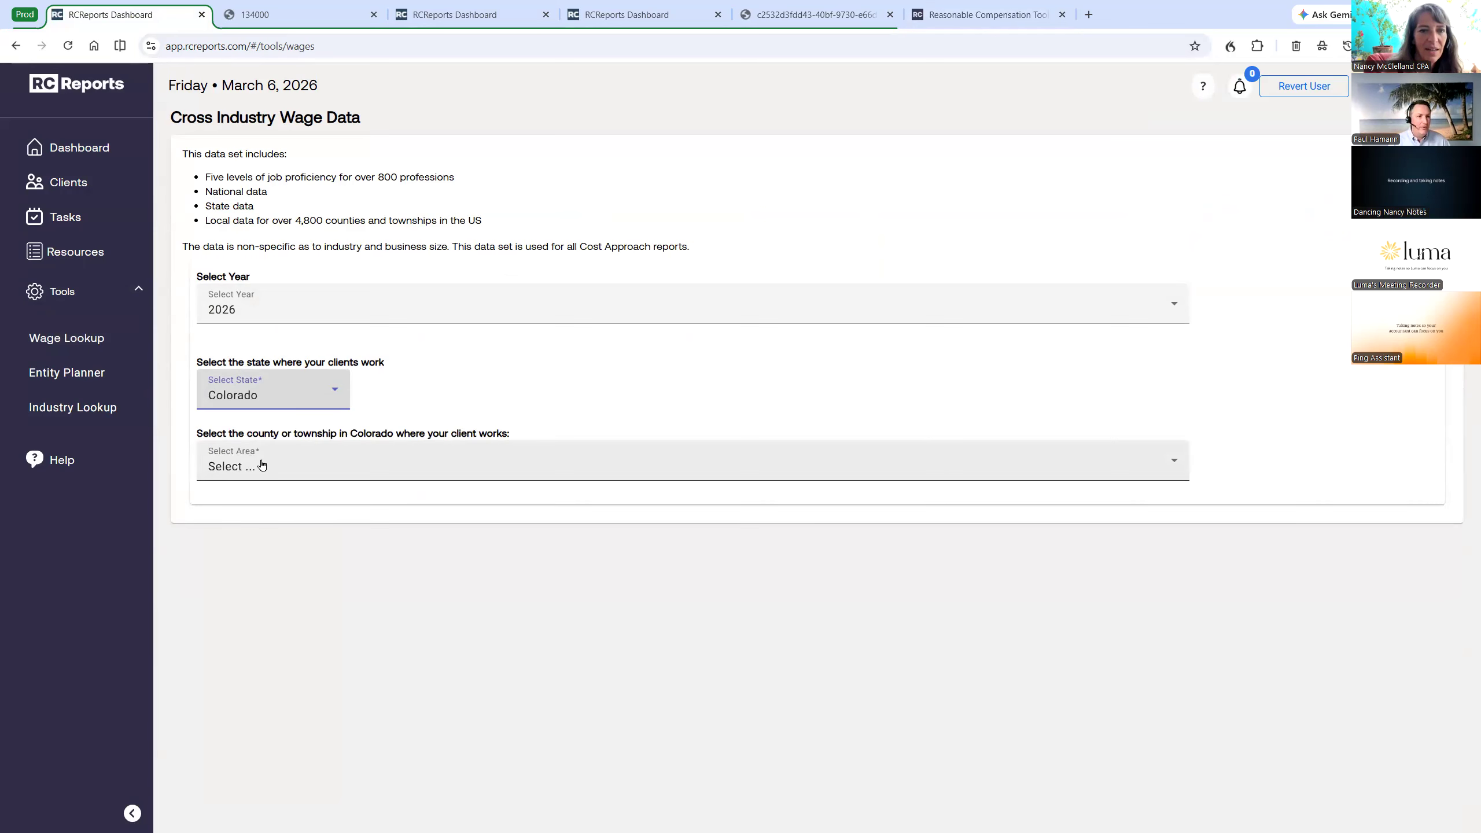
{"action": "left_click", "coordinate": [262, 465]}
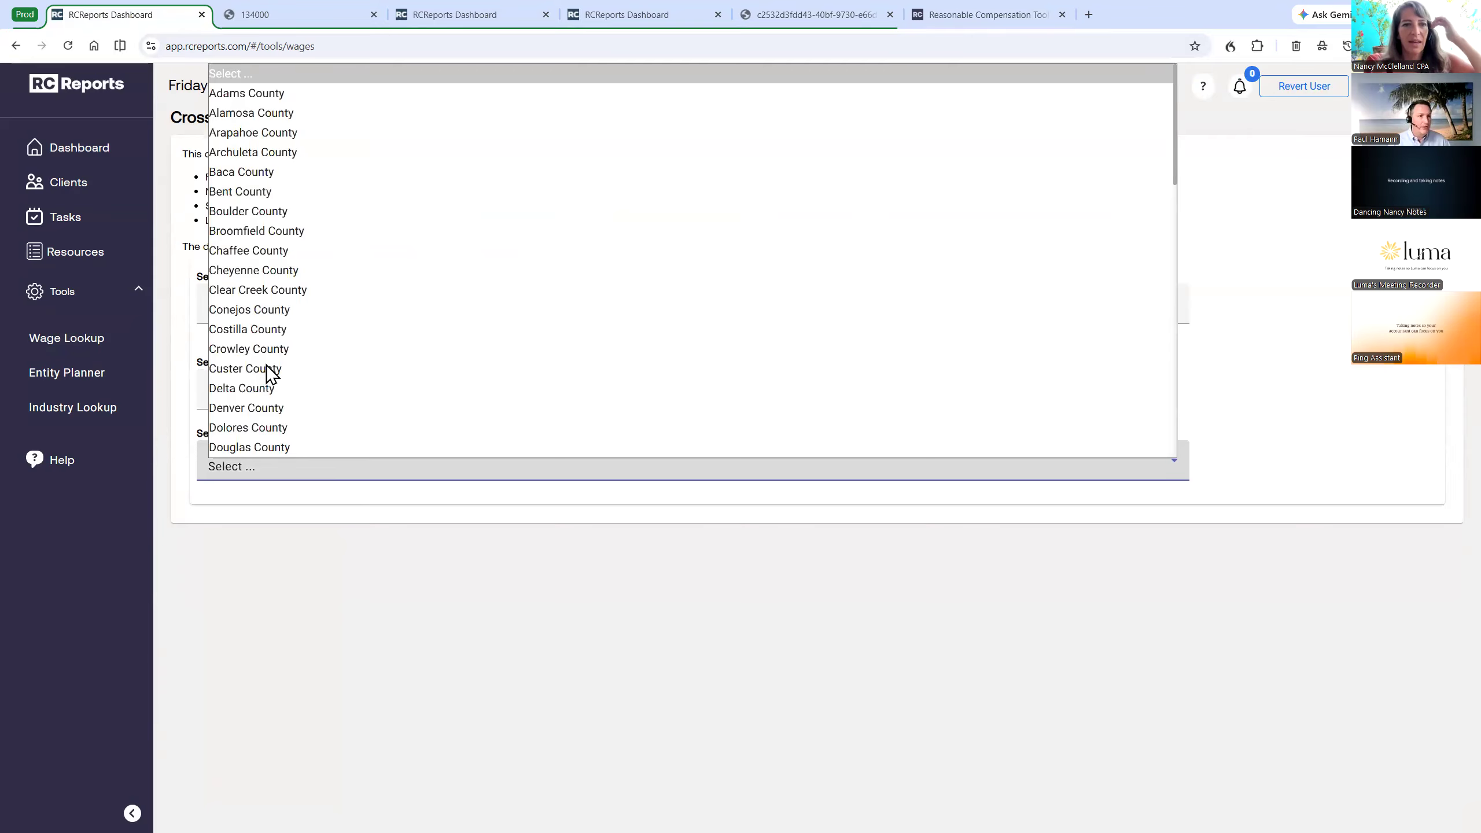
{"action": "left_click", "coordinate": [277, 211]}
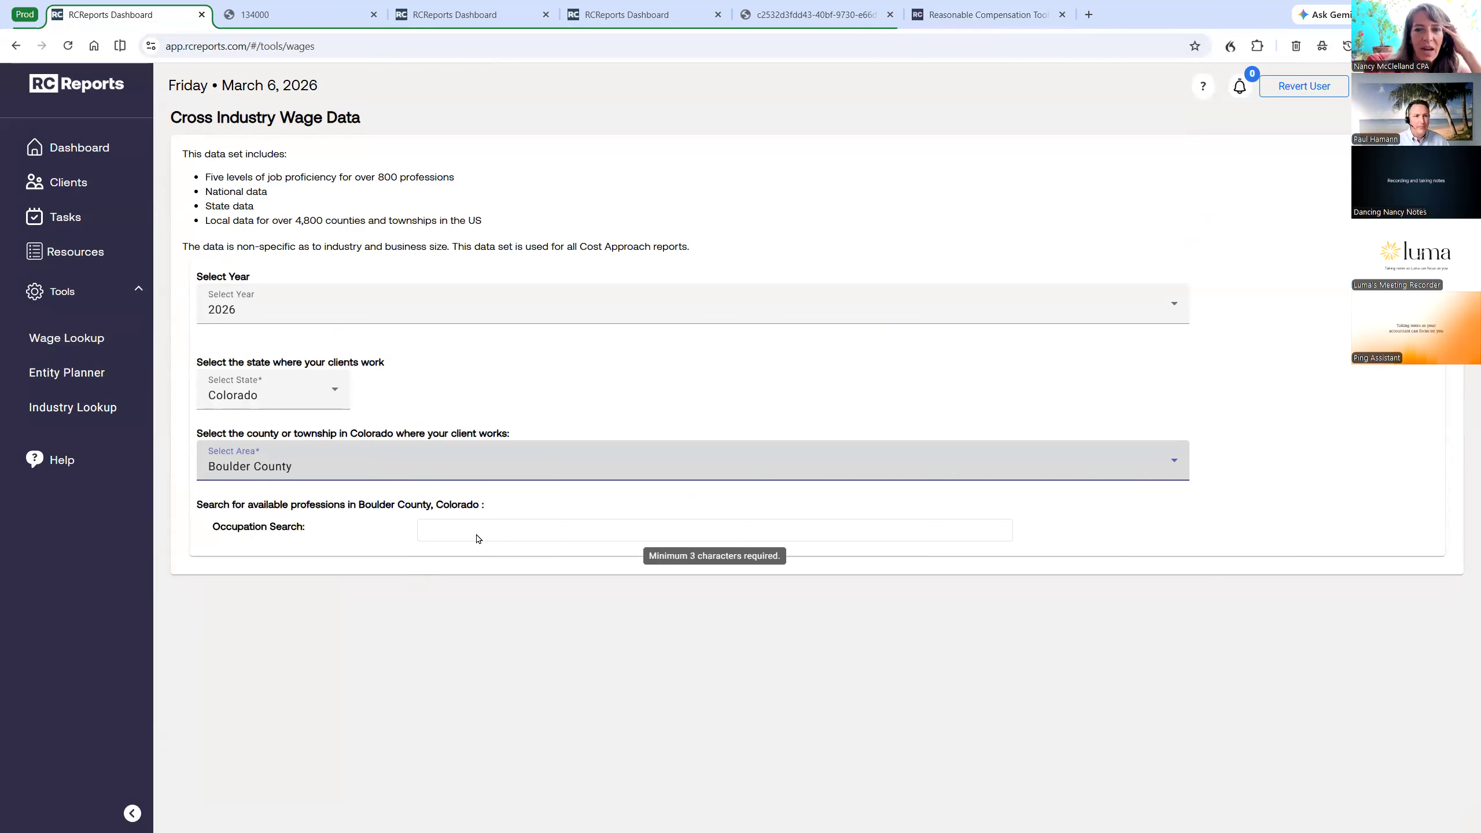
Search the available occupations for "rickshaw" and view the wage data for Rickshaw Driver.
{"action": "left_click", "coordinate": [480, 531]}
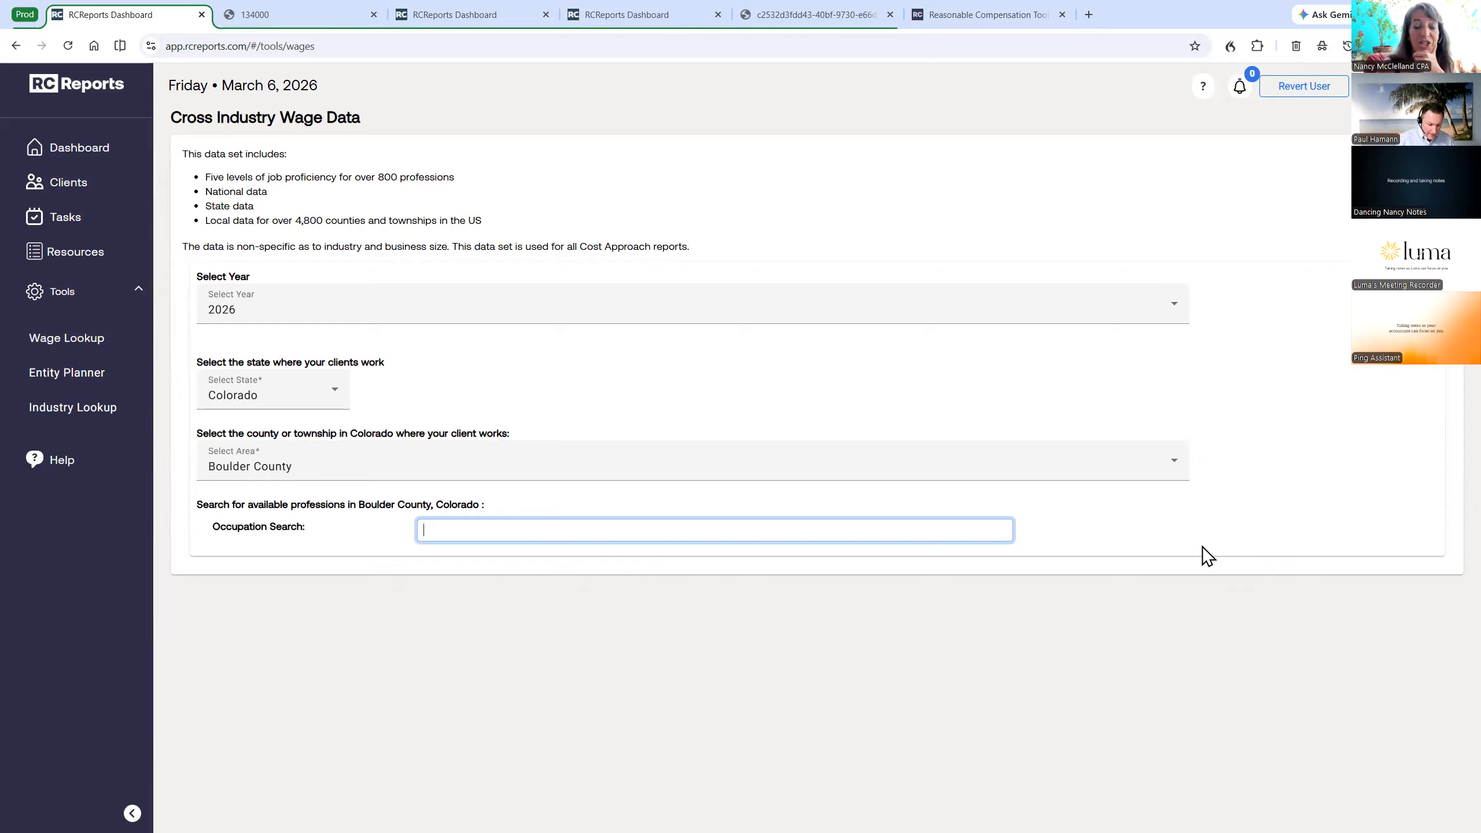
{"action": "type", "text": "ri"}
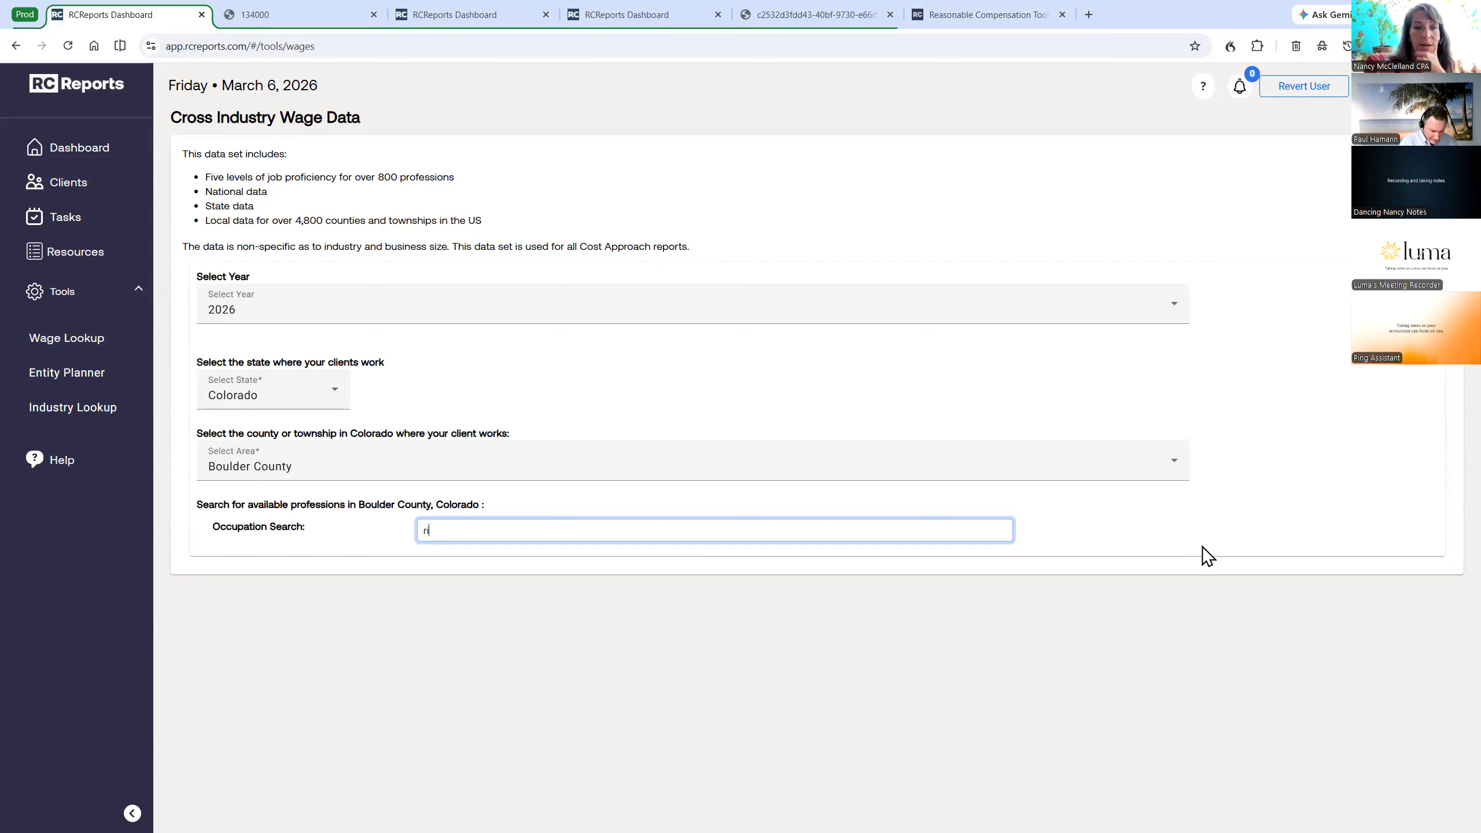
{"action": "type", "text": "cksha"}
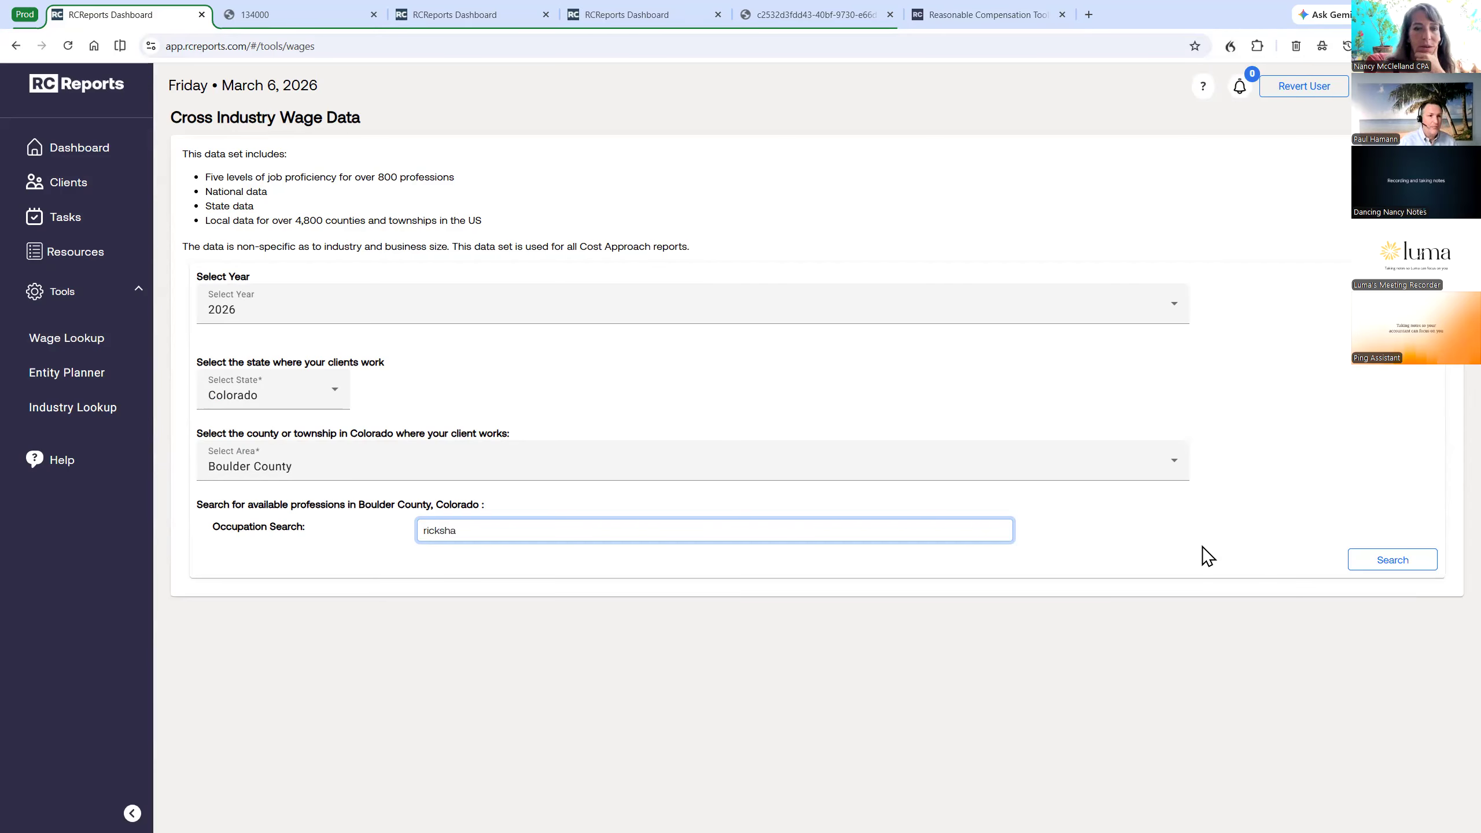
{"action": "type", "text": "w"}
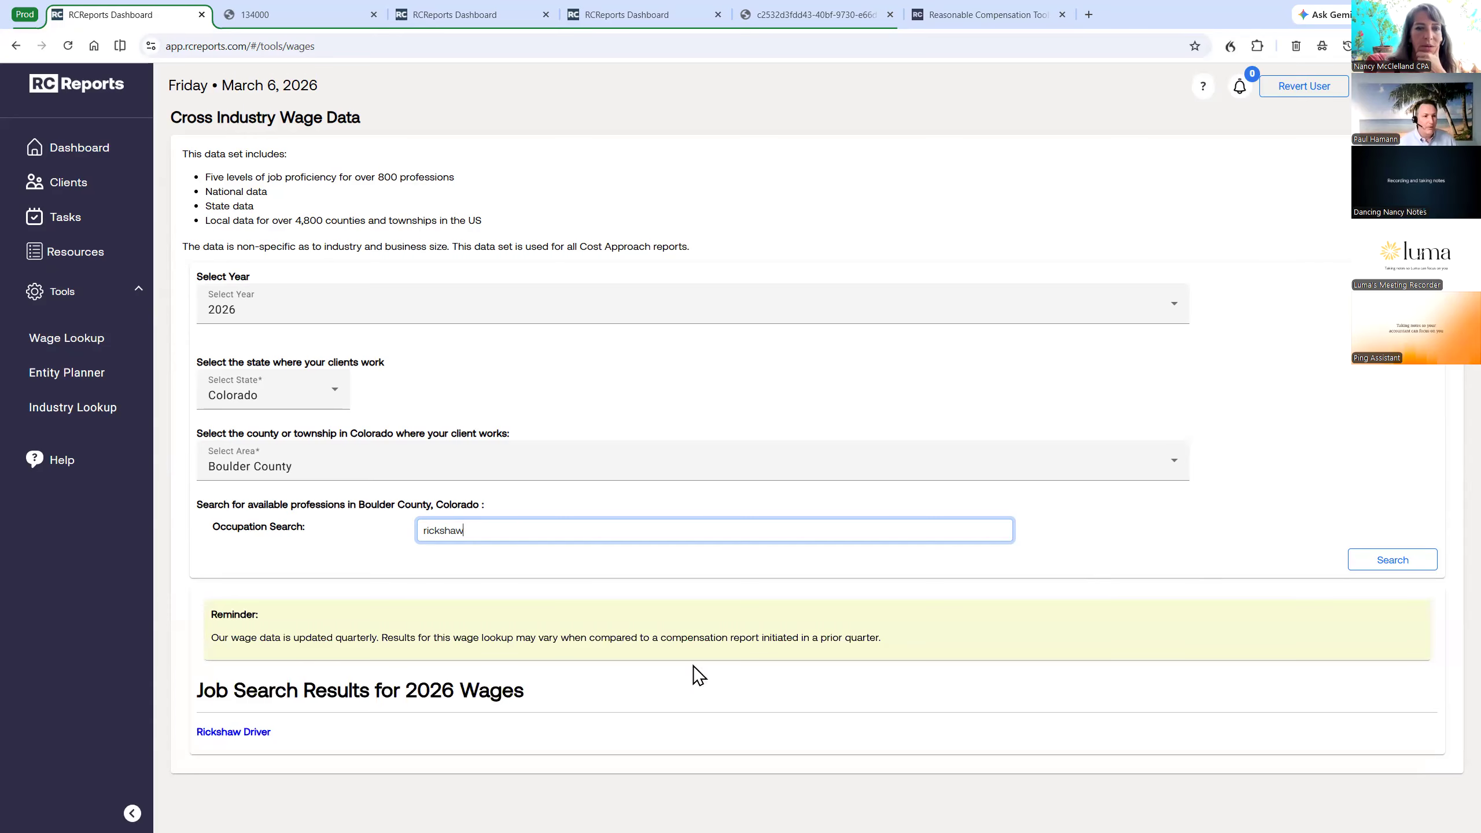
{"action": "left_click", "coordinate": [252, 736]}
{"action": "scroll", "coordinate": [559, 711], "scroll_direction": "down", "scroll_amount": 2}
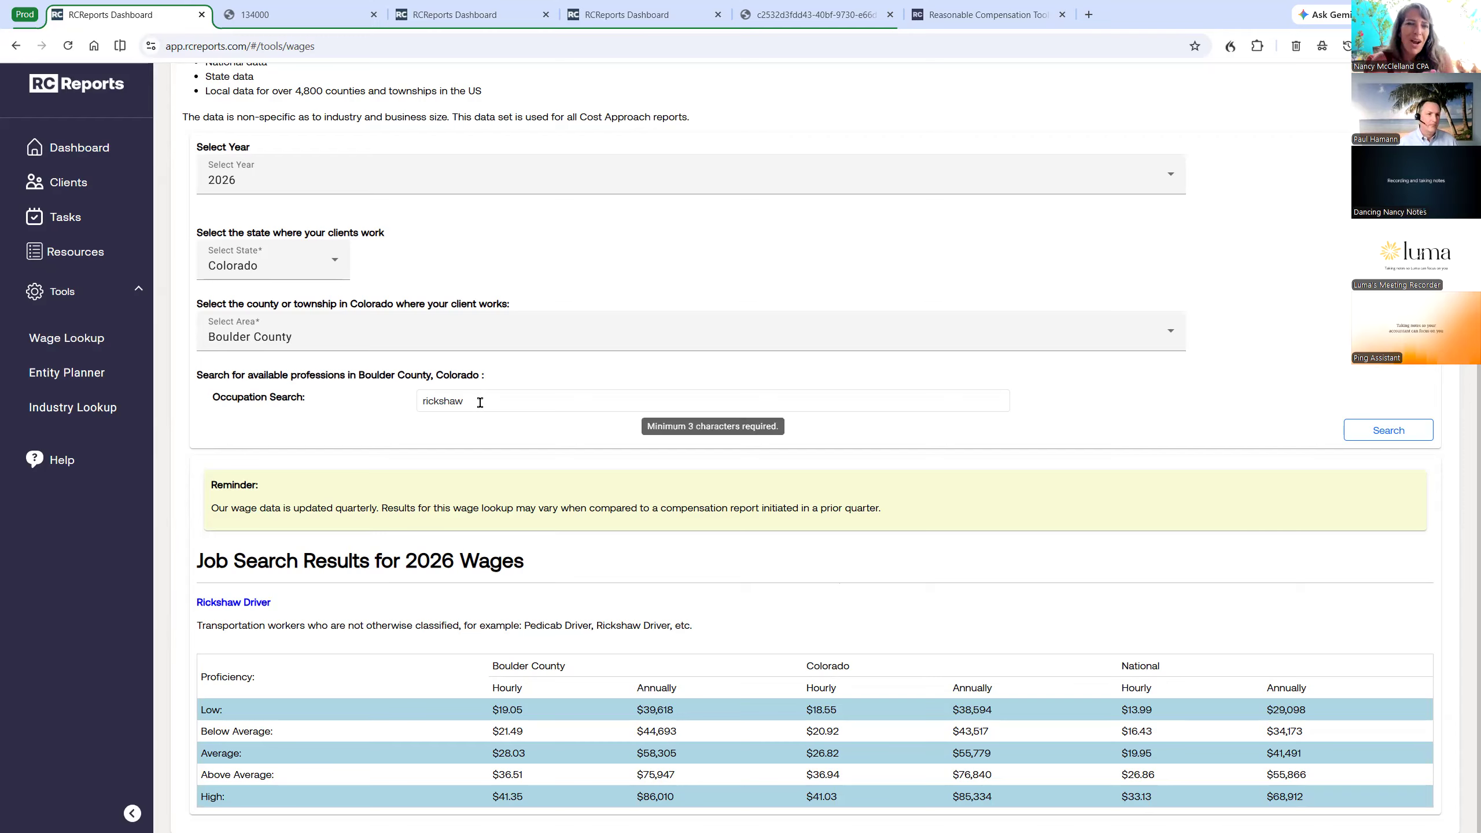
Search the Boulder County, Colorado occupations for "tara card".
{"action": "left_click", "coordinate": [390, 411]}
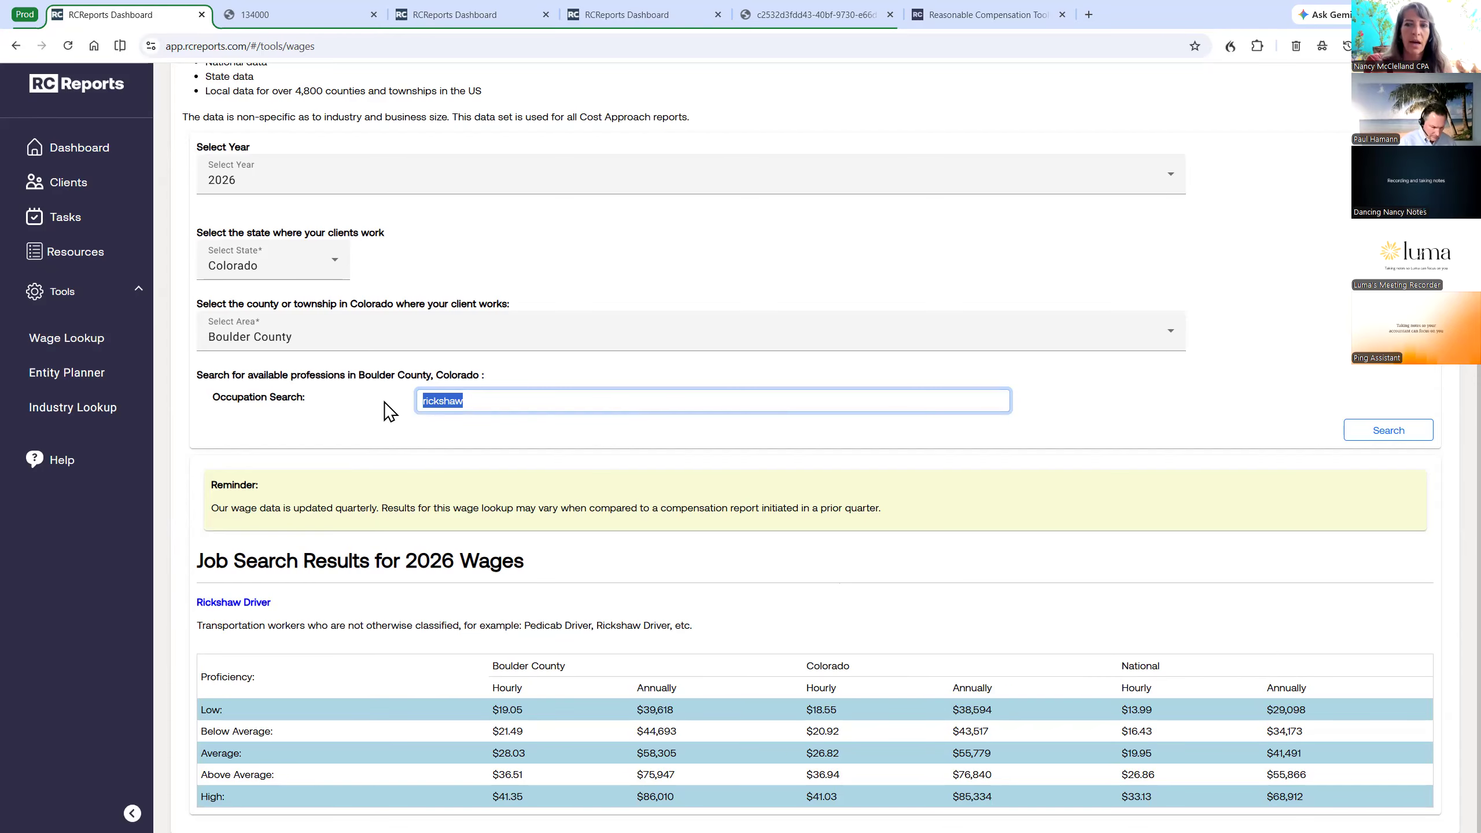
{"action": "type", "text": "ta"}
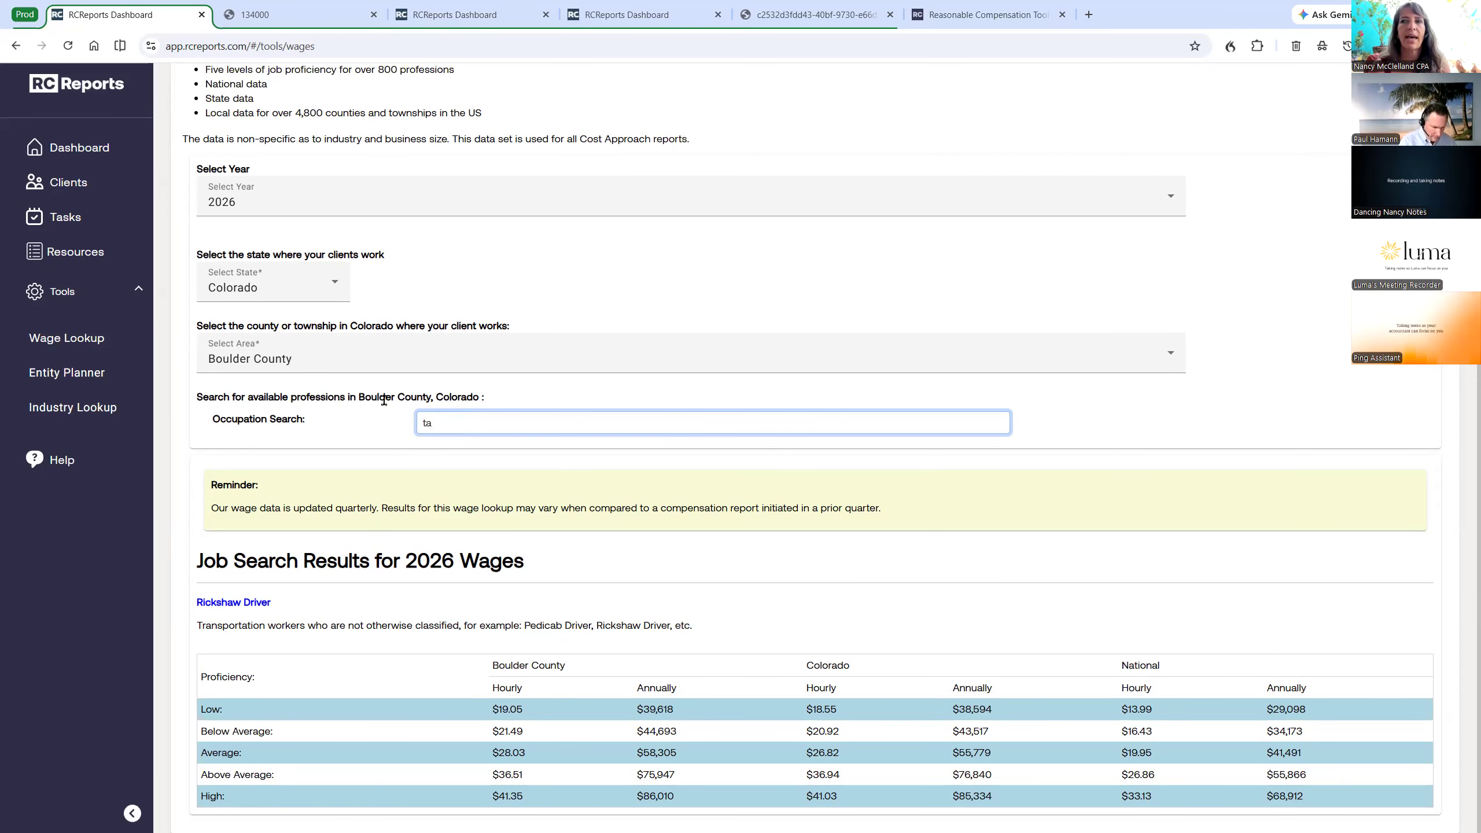
{"action": "type", "text": "ra ca"}
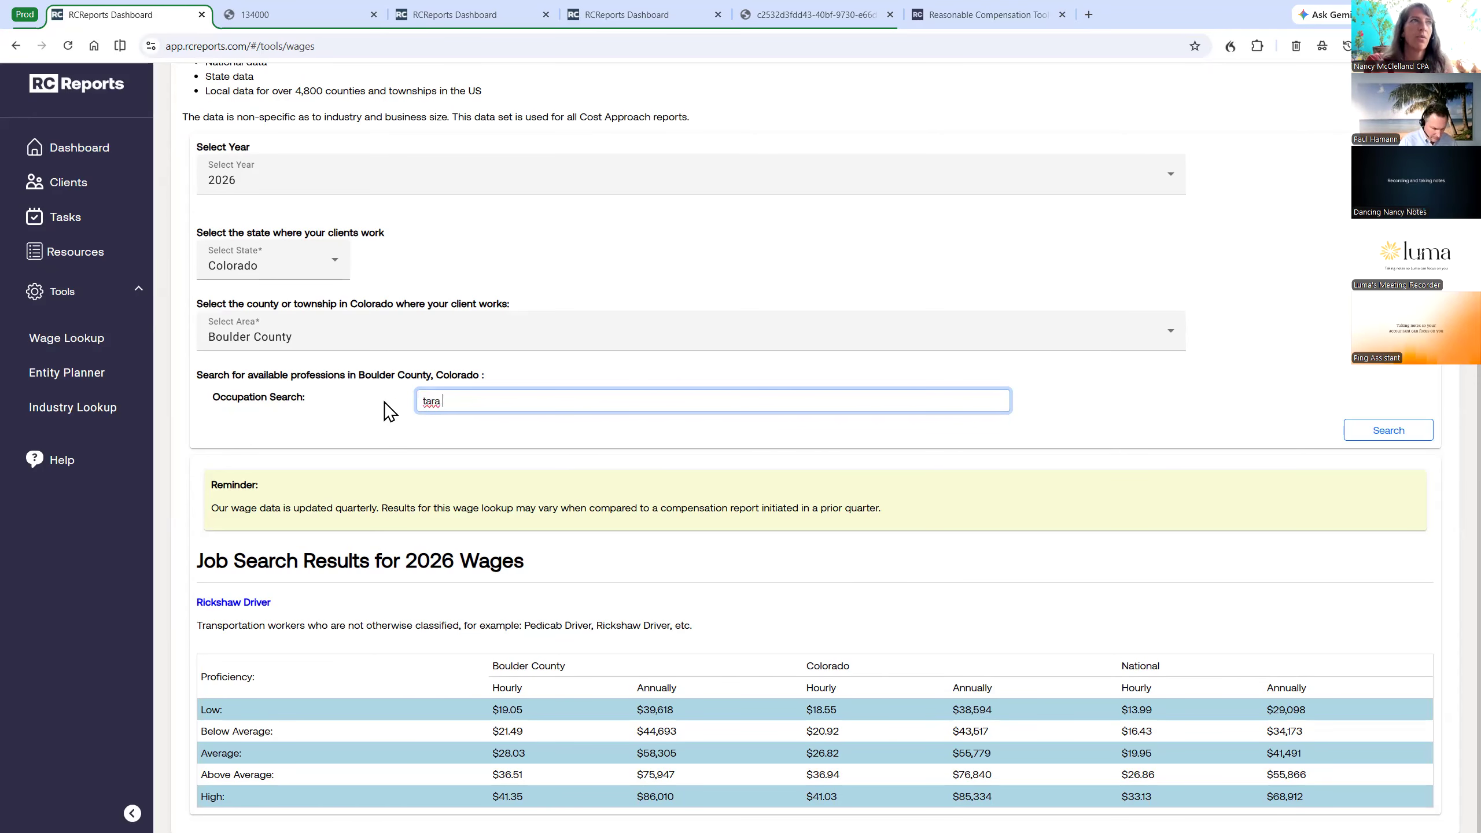
{"action": "type", "text": "rd"}
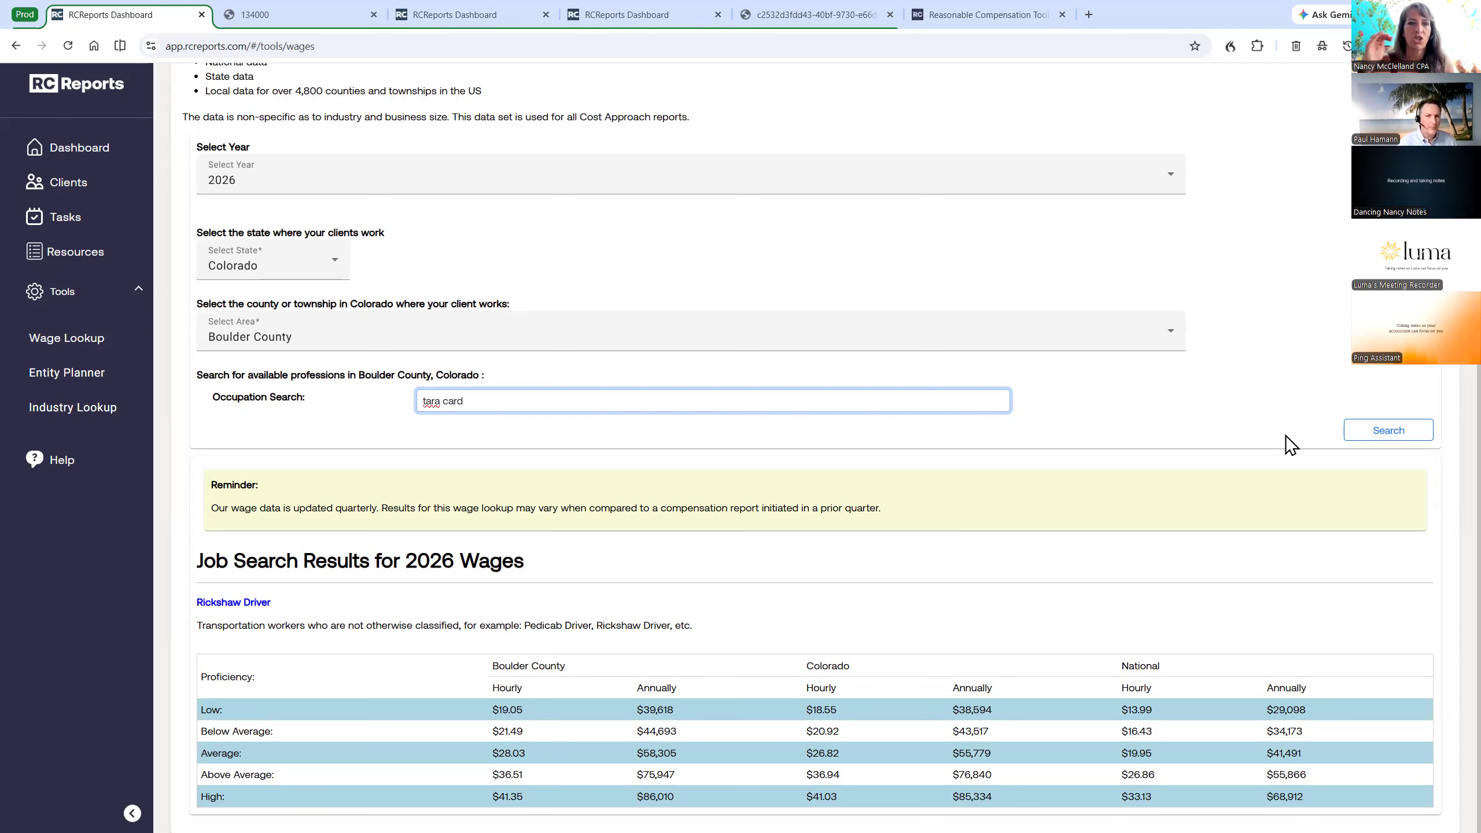
{"action": "left_click", "coordinate": [1368, 435]}
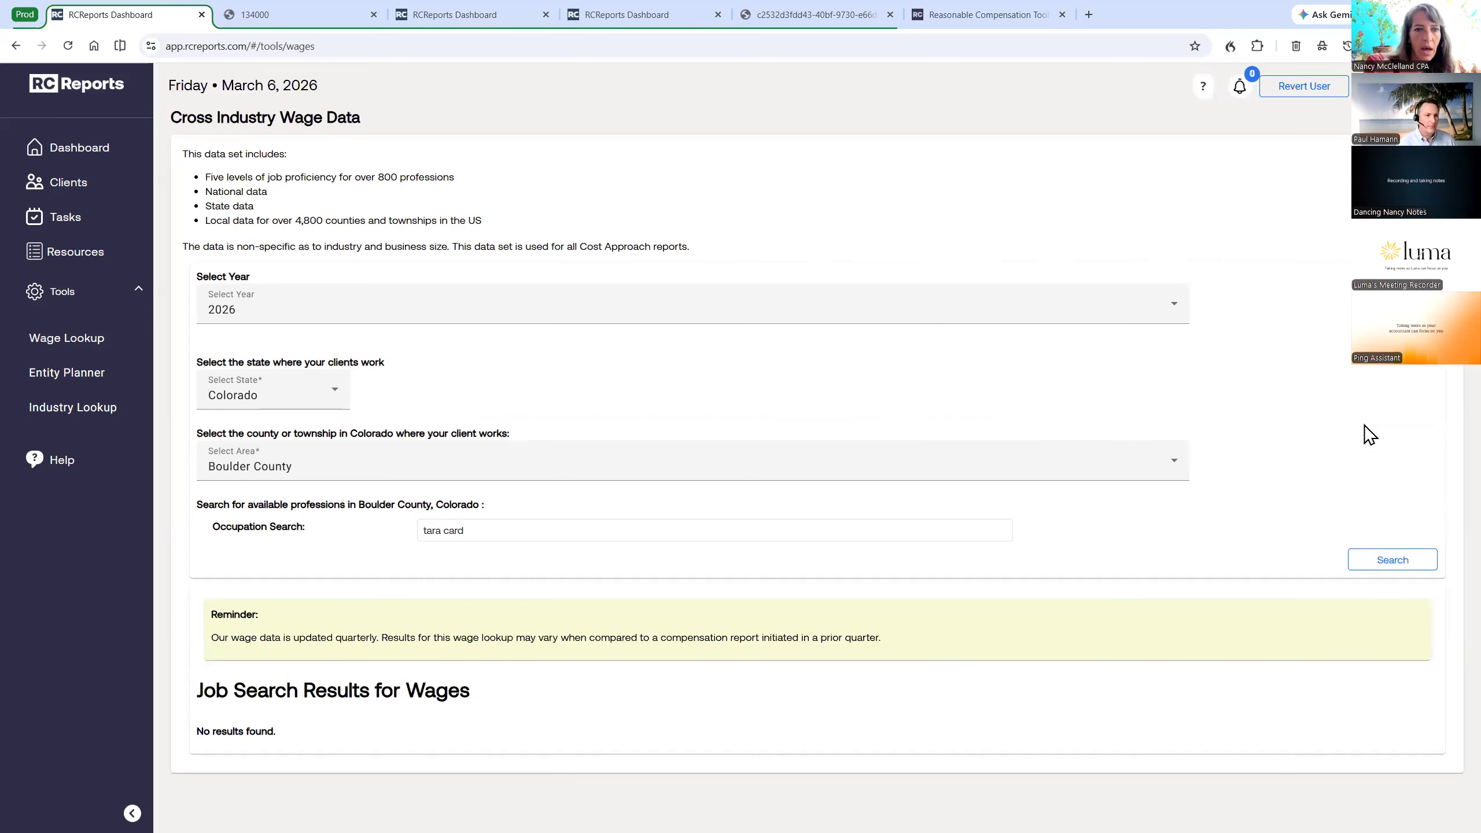
Replace the occupation search term with "tarot" and search the Boulder County wage data.
{"action": "triple_click", "coordinate": [443, 529]}
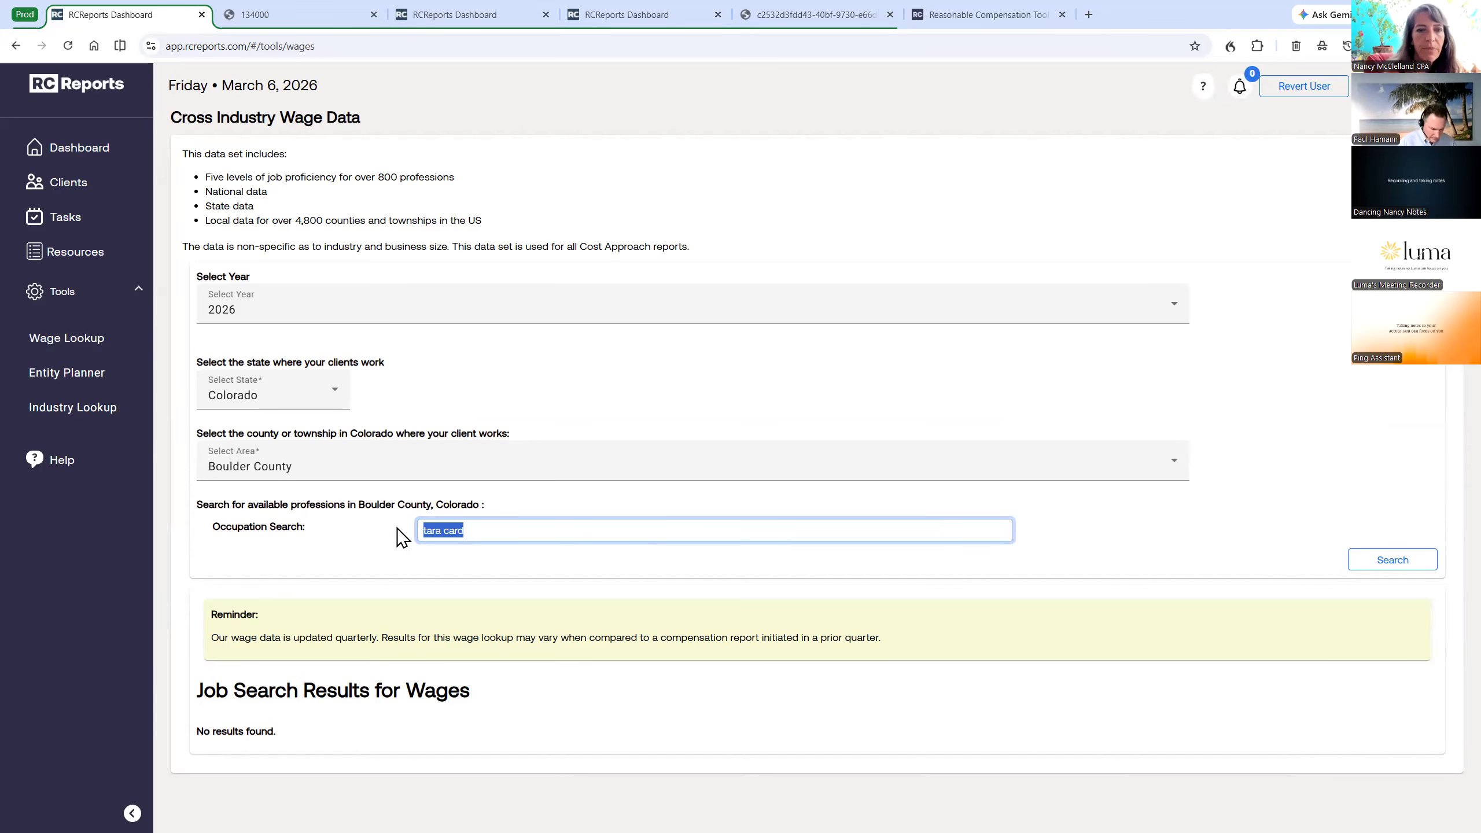
{"action": "type", "text": "ta"}
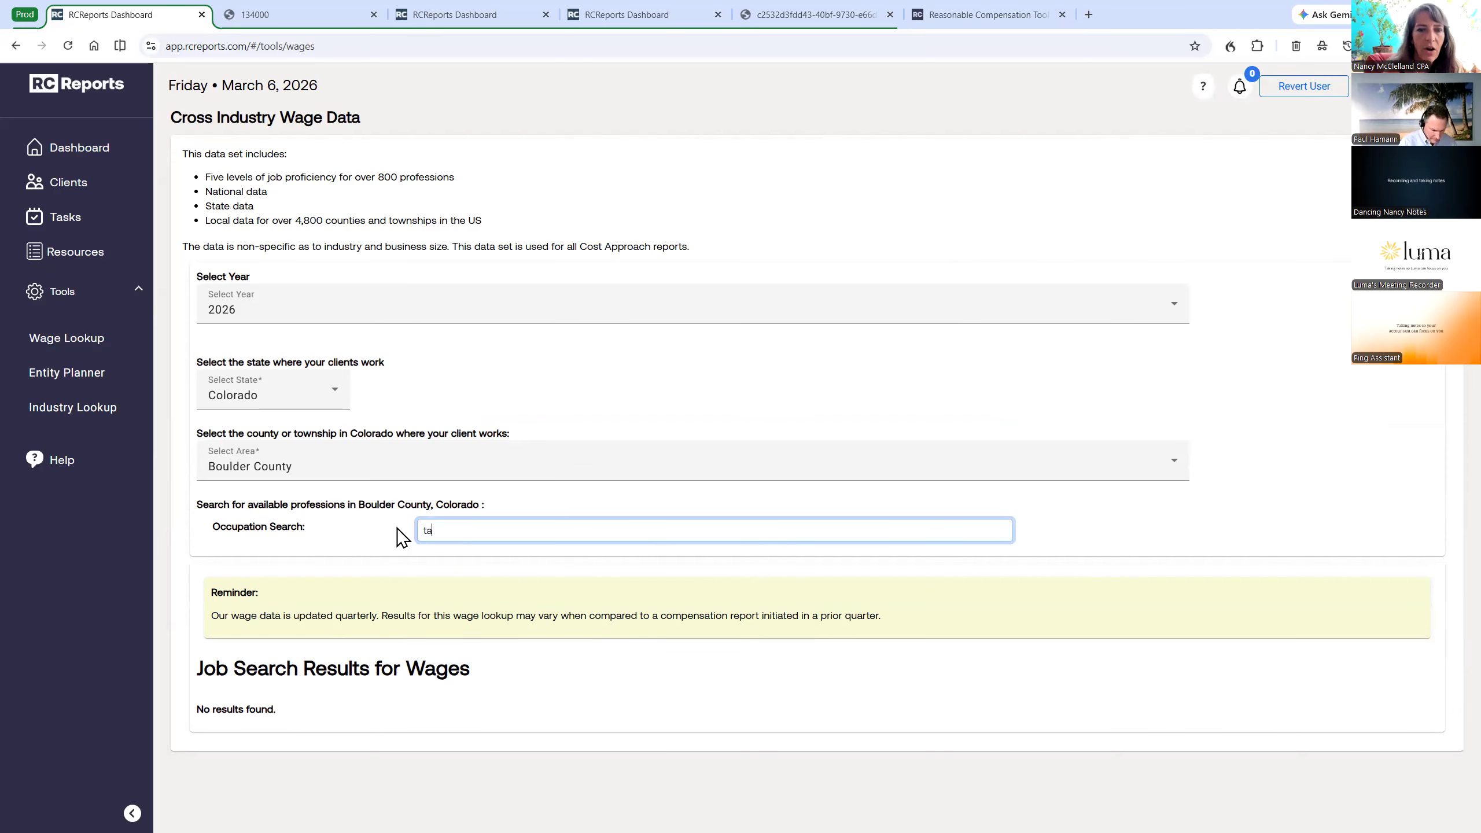
{"action": "type", "text": "rot"}
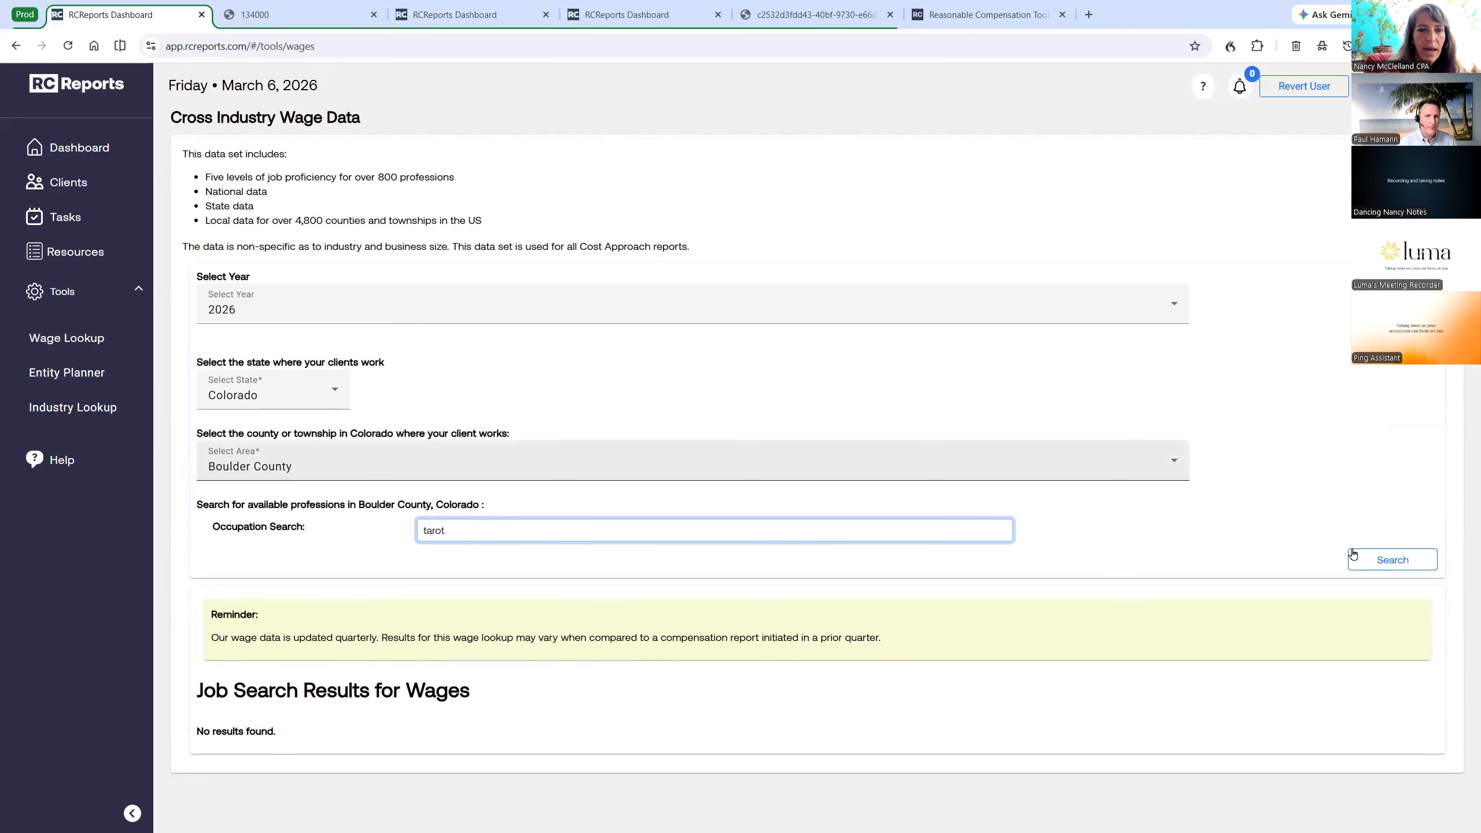
{"action": "left_click", "coordinate": [1375, 559]}
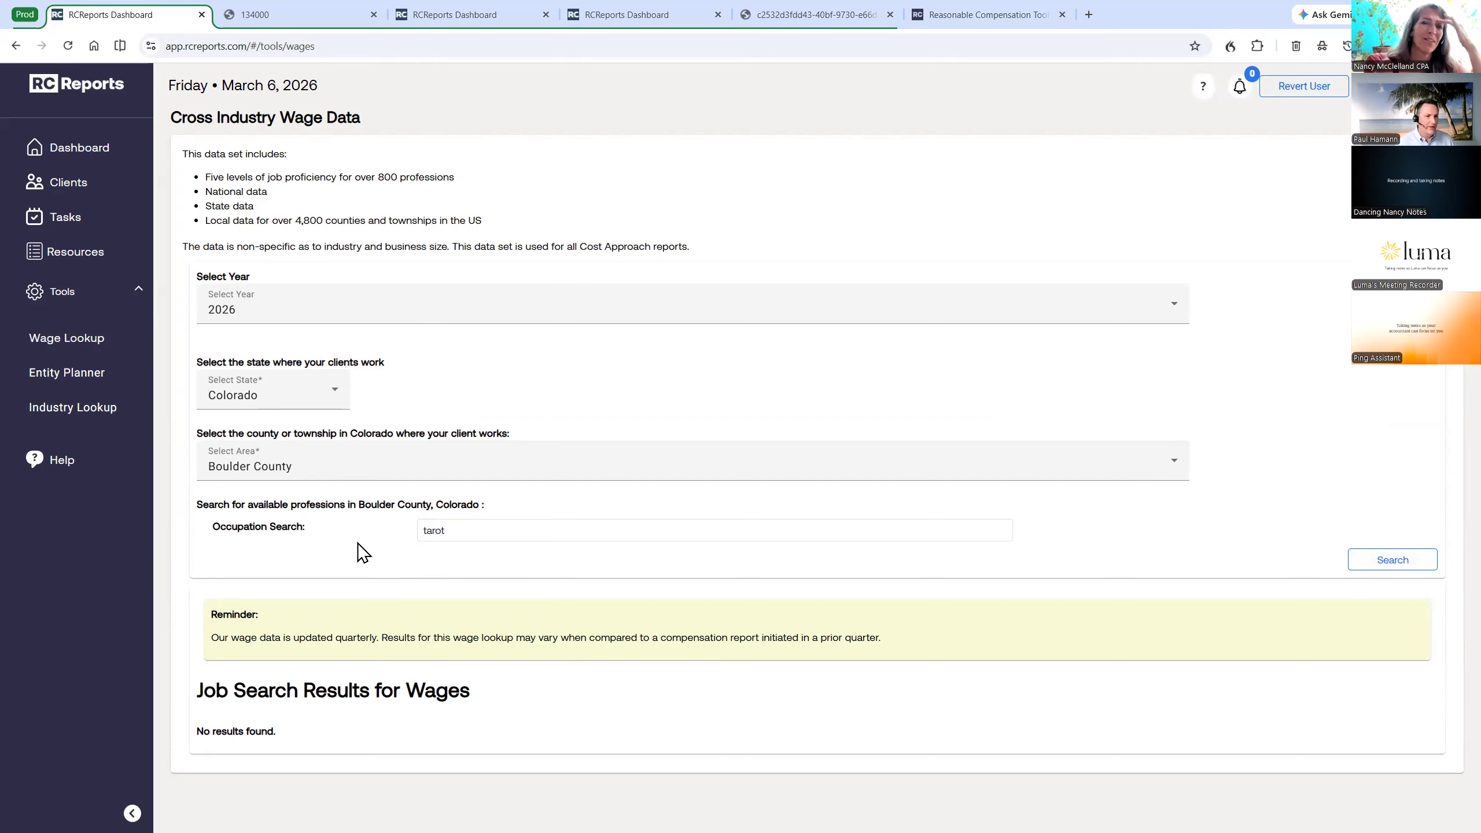
Search the Boulder County occupations for "rickshaw" again.
{"action": "double_click", "coordinate": [466, 523]}
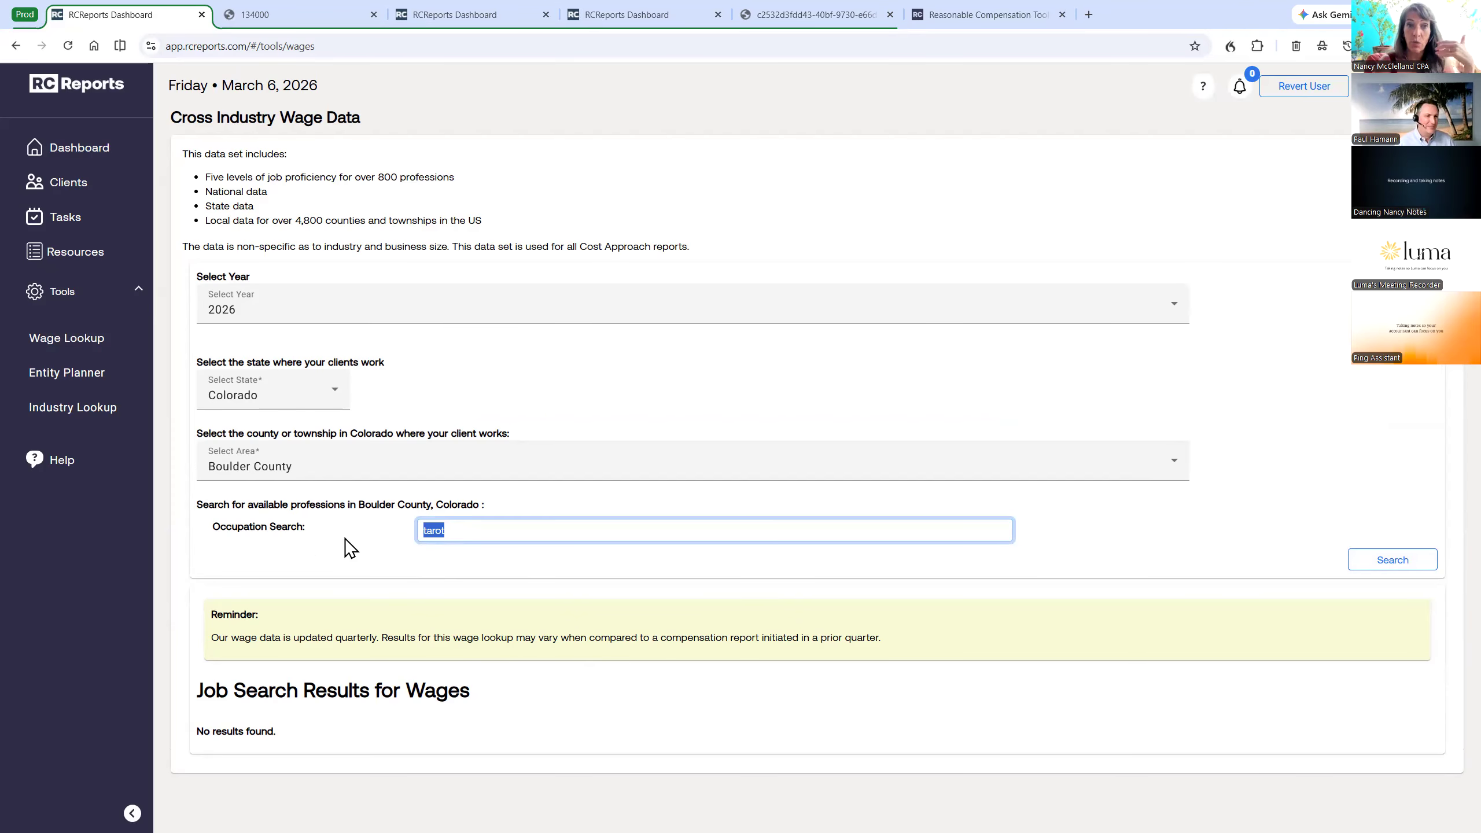
{"action": "type", "text": "ricksha"}
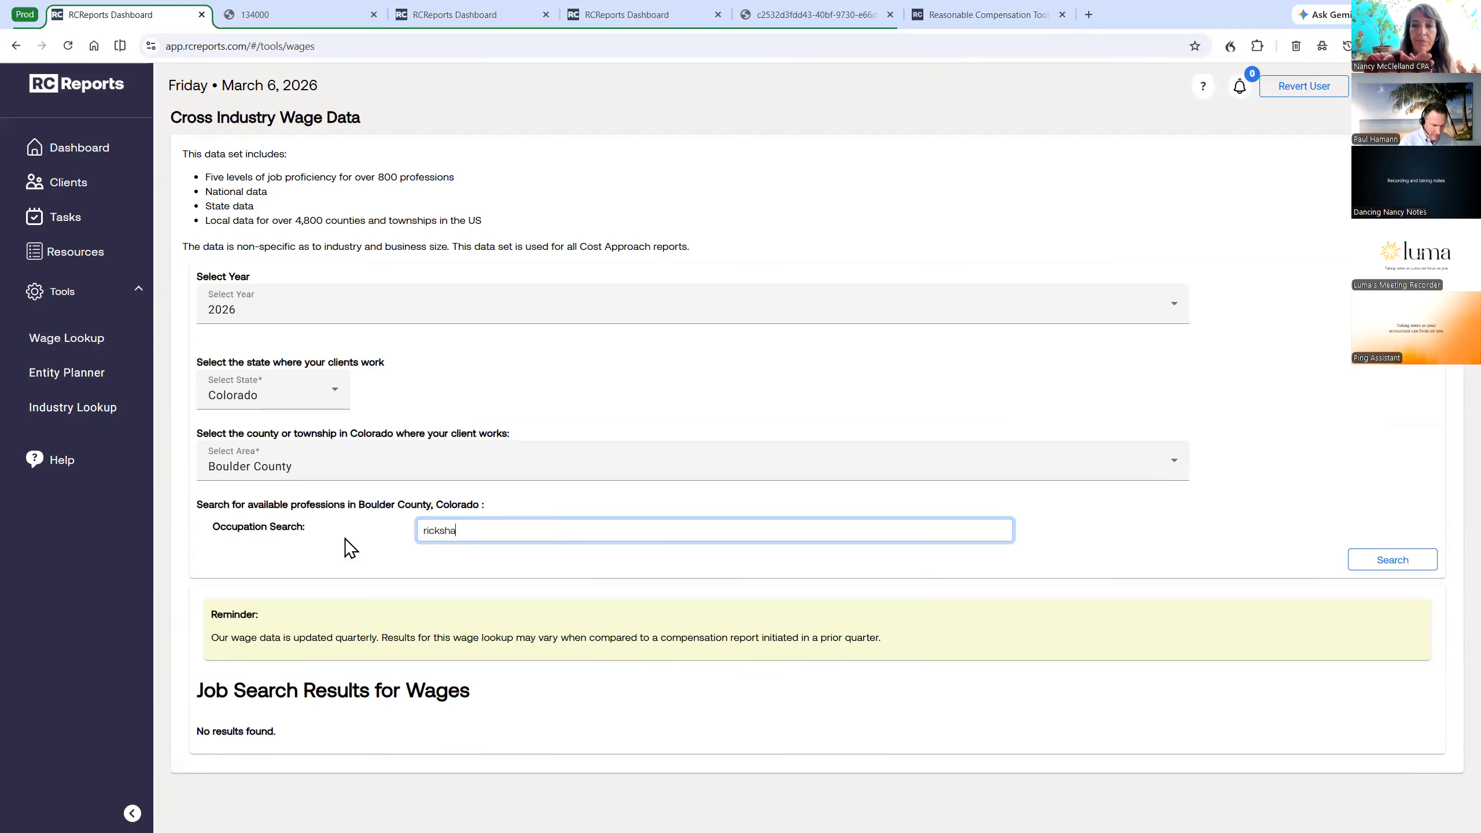
{"action": "type", "text": "w"}
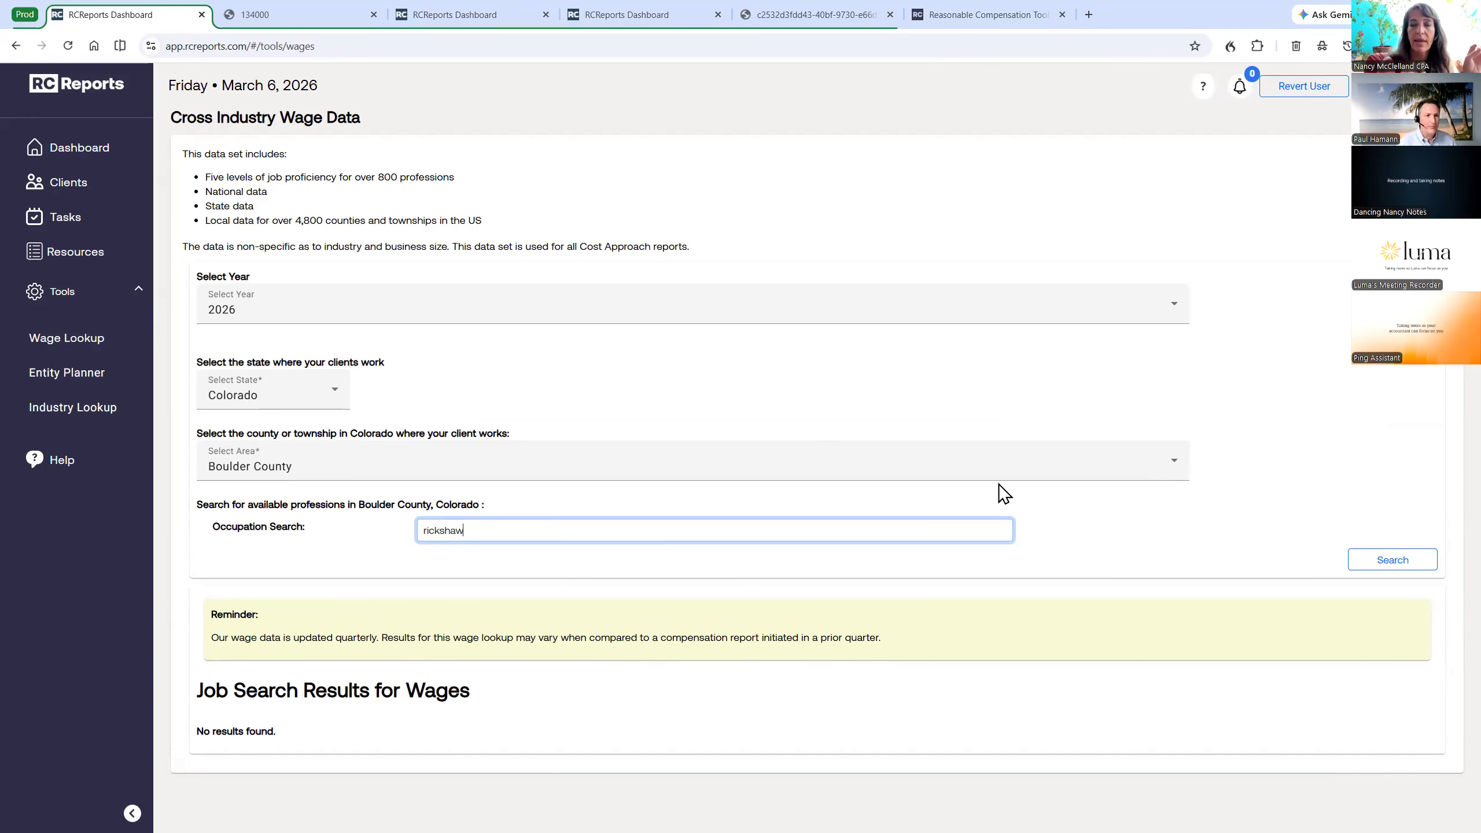
{"action": "left_click", "coordinate": [1373, 563]}
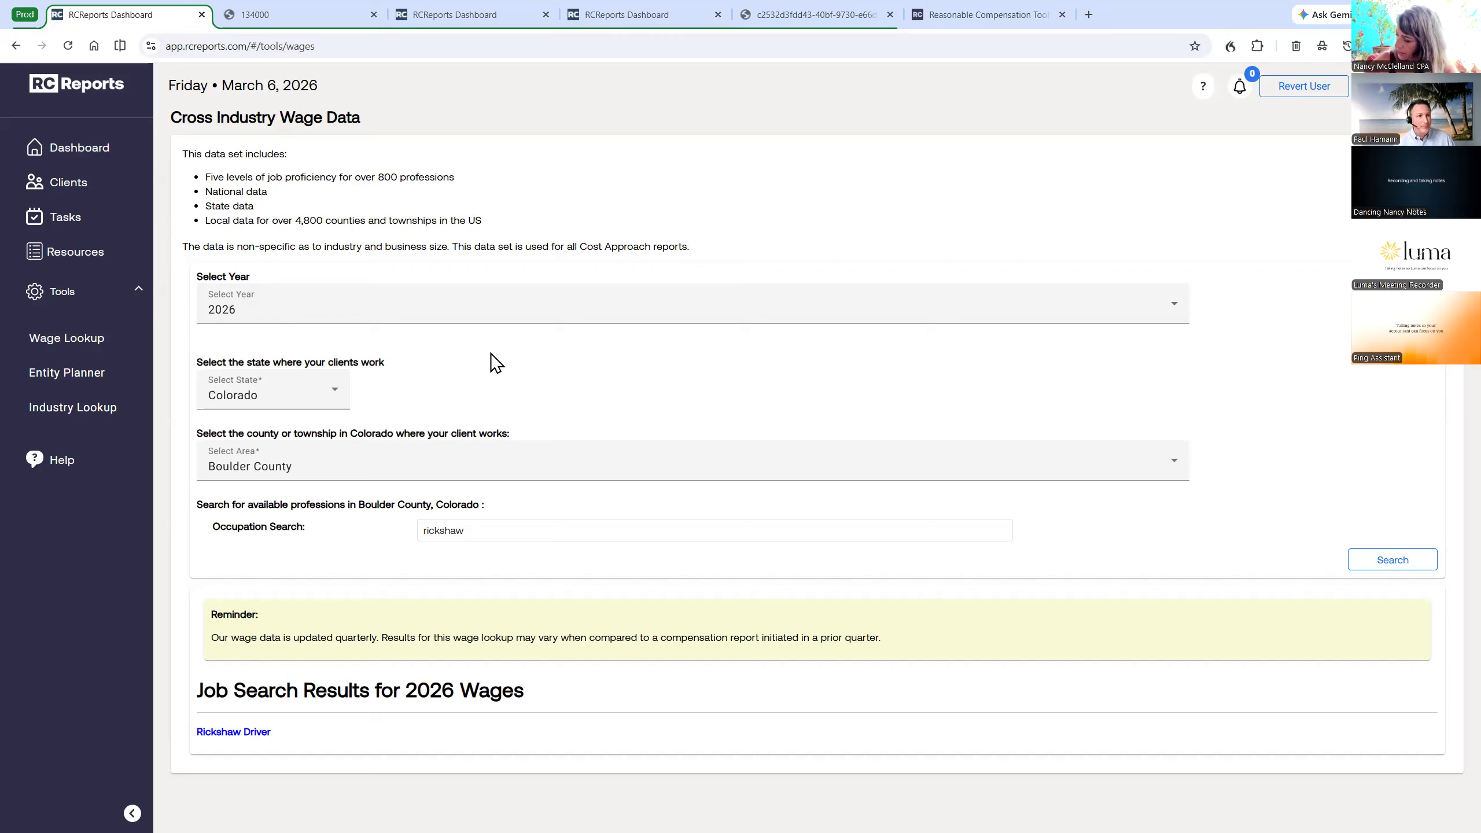
Open the Entity Selection Planner and set Total Annual Net Profit to 175,000, Reasonable Compensation to 92,000 and Estimated FUTA & SUTA Tax to 600.
{"action": "left_click", "coordinate": [66, 374]}
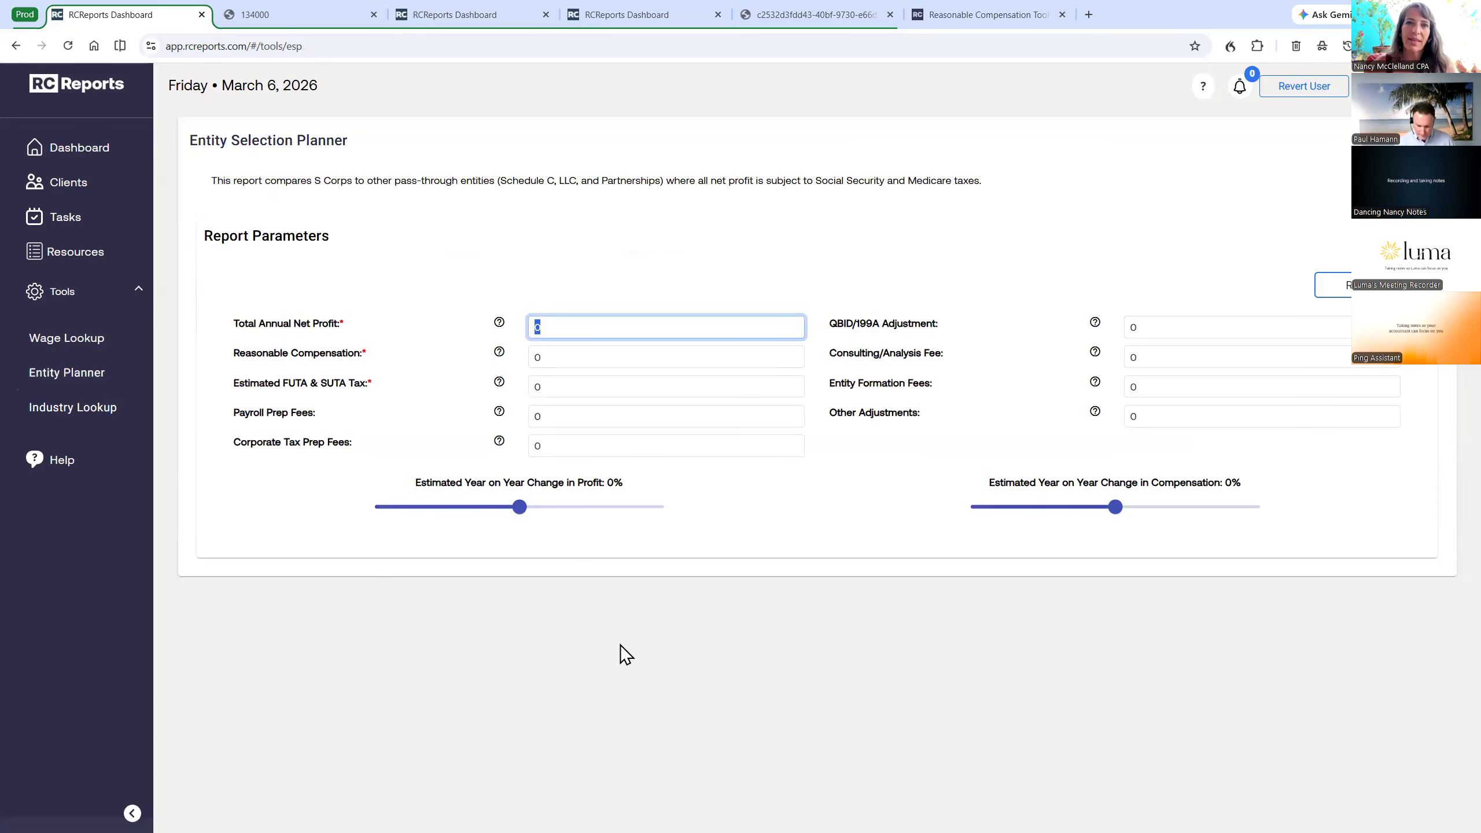
{"action": "type", "text": "1750"}
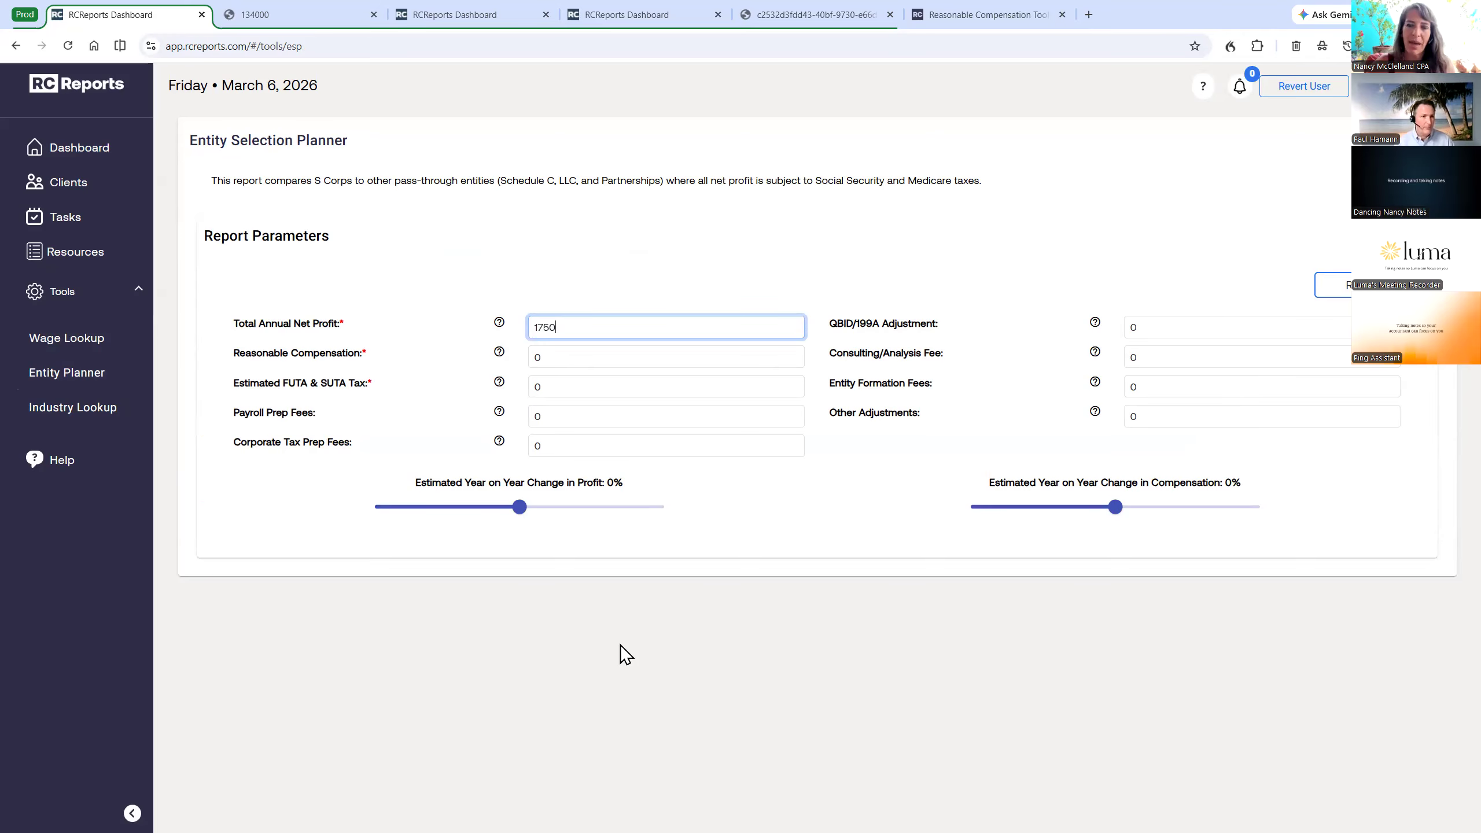
{"action": "type", "text": "00"}
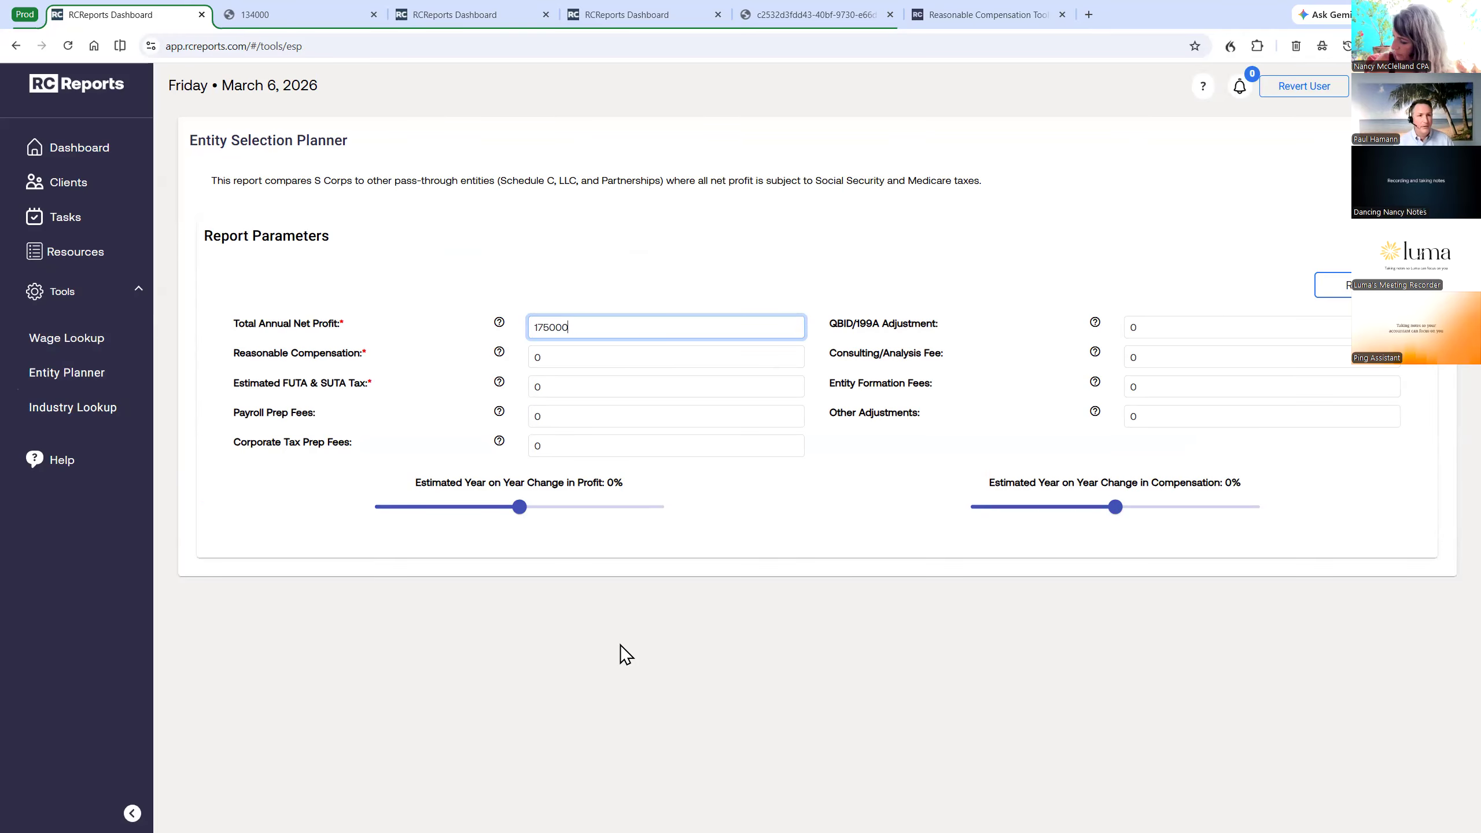
{"action": "key", "text": "Tab"}
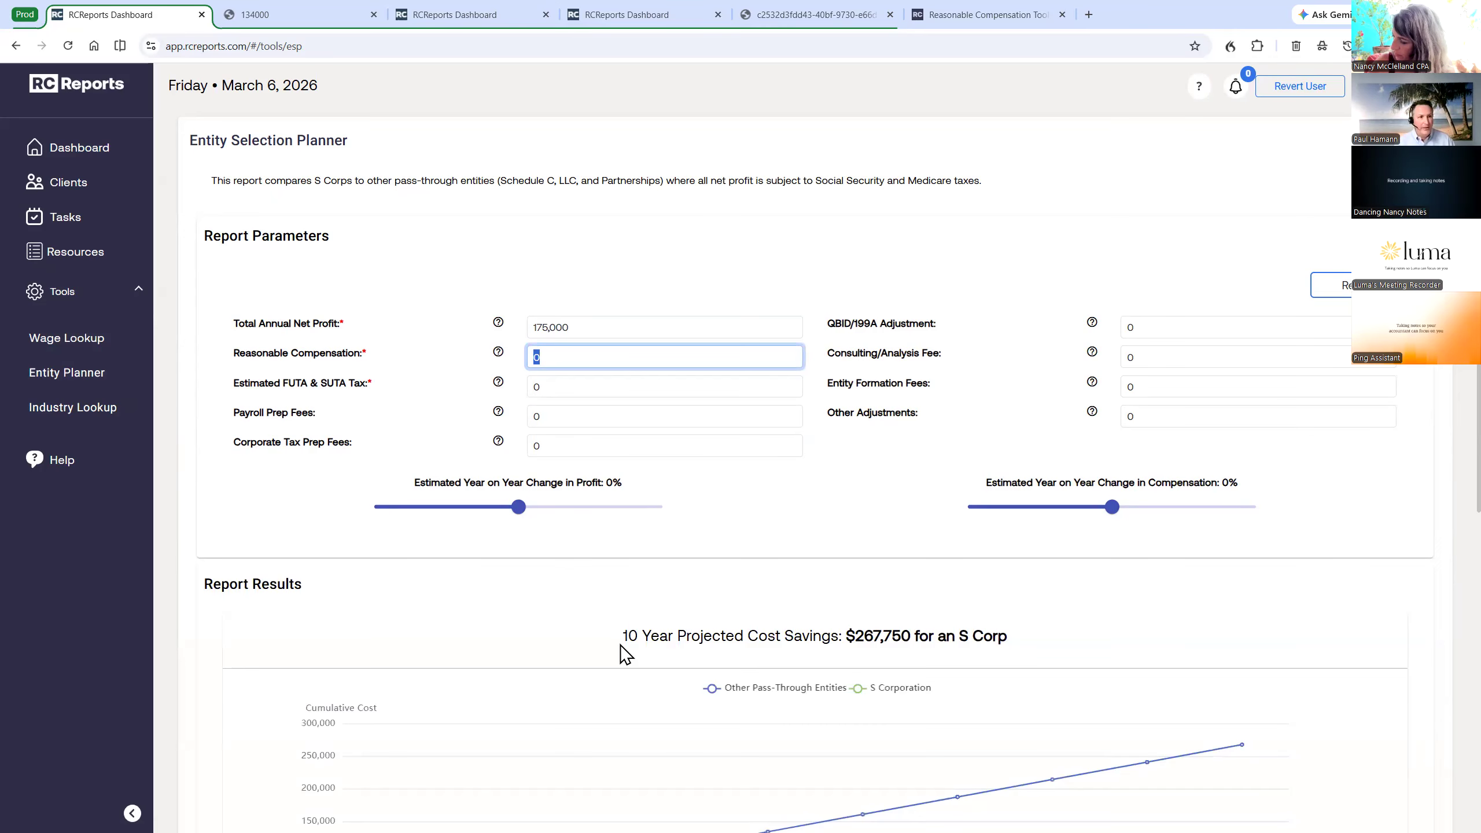
{"action": "type", "text": "92000"}
{"action": "key", "text": "Tab"}
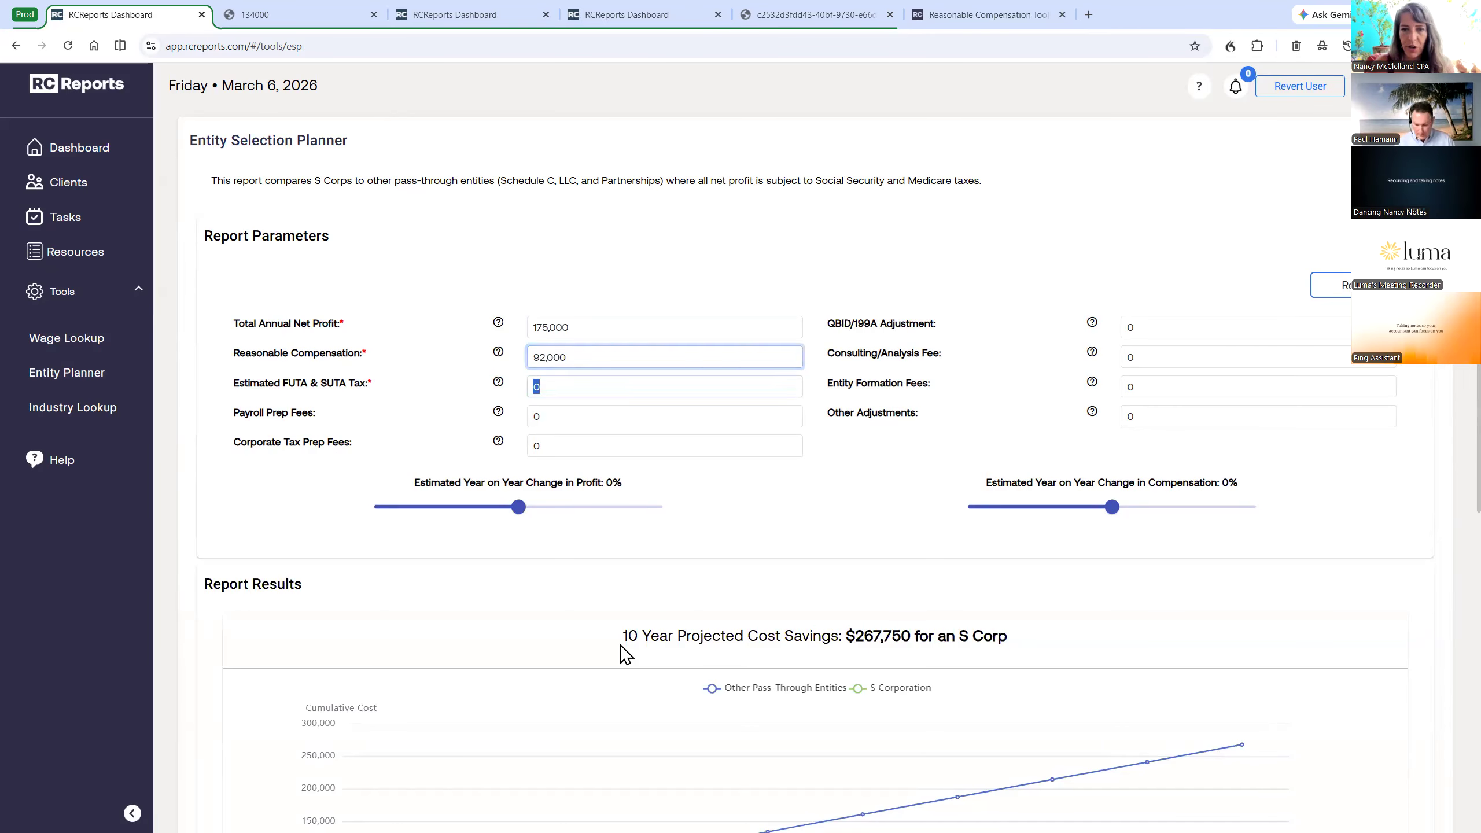
{"action": "type", "text": "600"}
{"action": "key", "text": "Tab"}
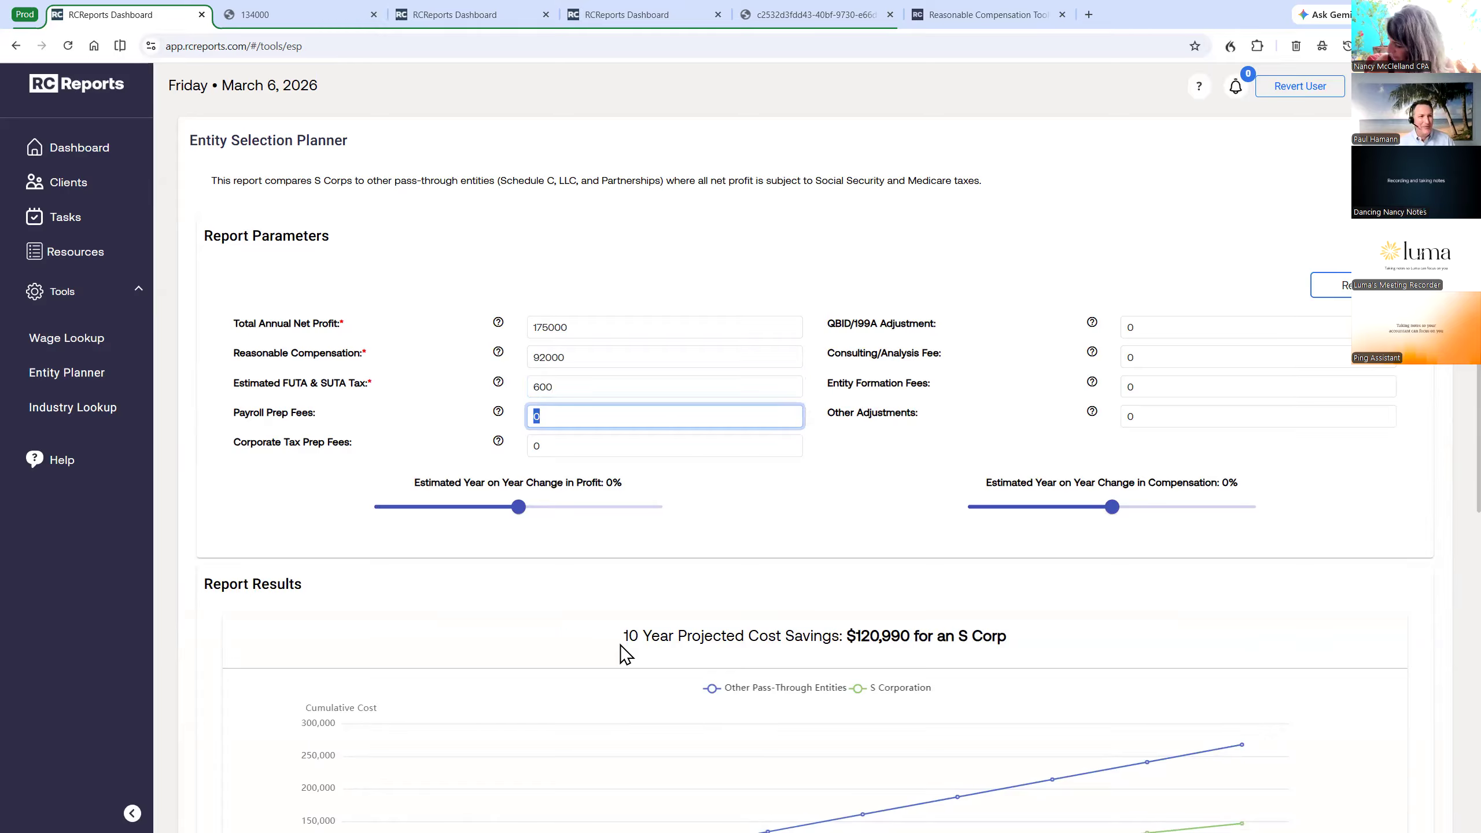
Set the Payroll Prep Fees to 1,200, the Corporate Tax Prep Fees to 2,400 and the Consulting/Analysis Fee to 1,000.
{"action": "type", "text": "1200"}
{"action": "key", "text": "Tab"}
{"action": "type", "text": "2,4"}
{"action": "type", "text": "00"}
{"action": "key", "text": "Tab"}
{"action": "left_click", "coordinate": [1163, 388]}
{"action": "left_click", "coordinate": [1122, 357]}
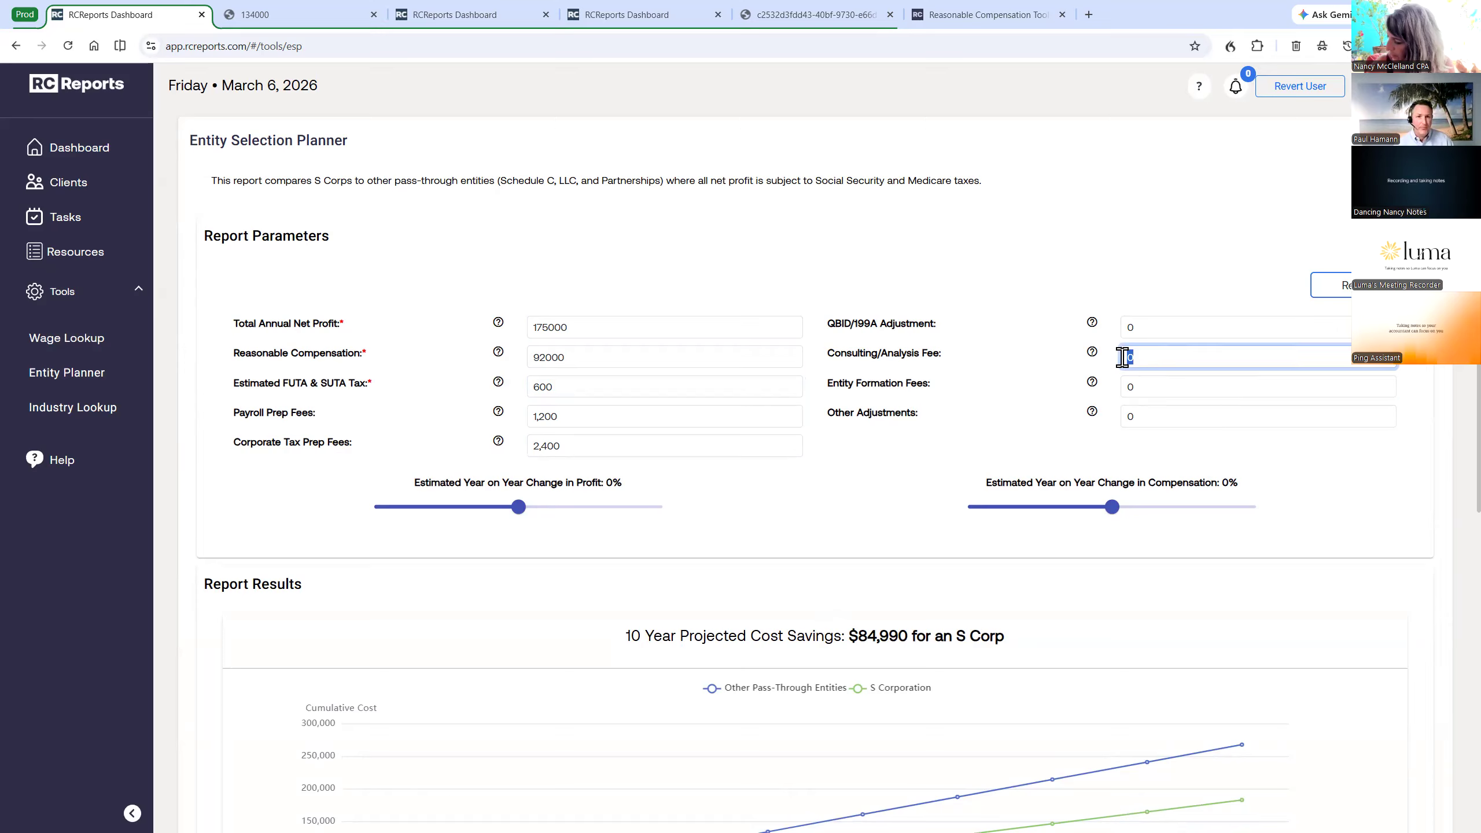
{"action": "type", "text": "1000"}
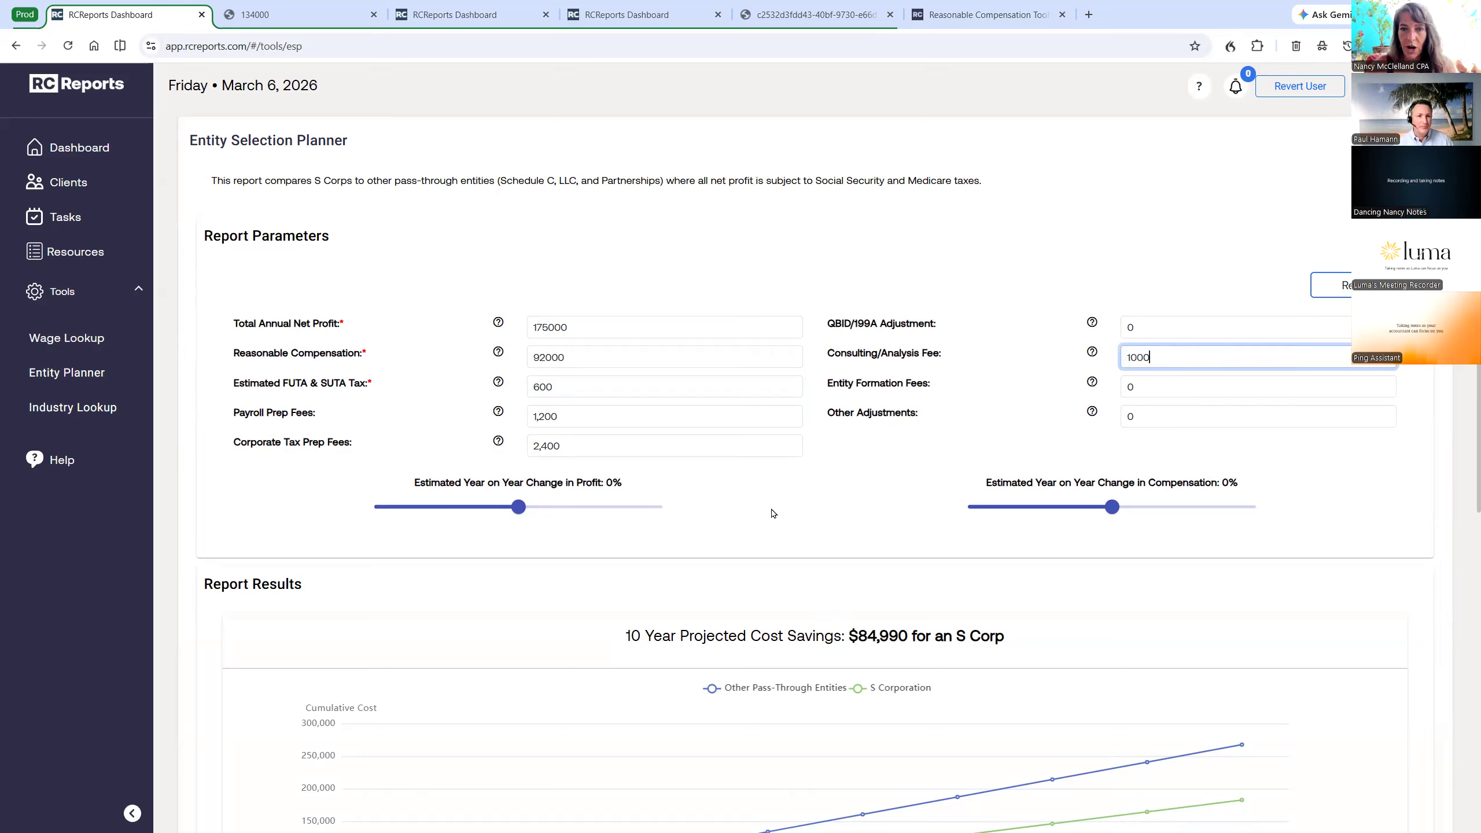
{"action": "key", "text": "Tab"}
Set the estimated year-on-year change in both profit and compensation to 10% and review the ten-year cost projection.
{"action": "left_click_drag", "start_coordinate": [521, 511], "coordinate": [577, 510]}
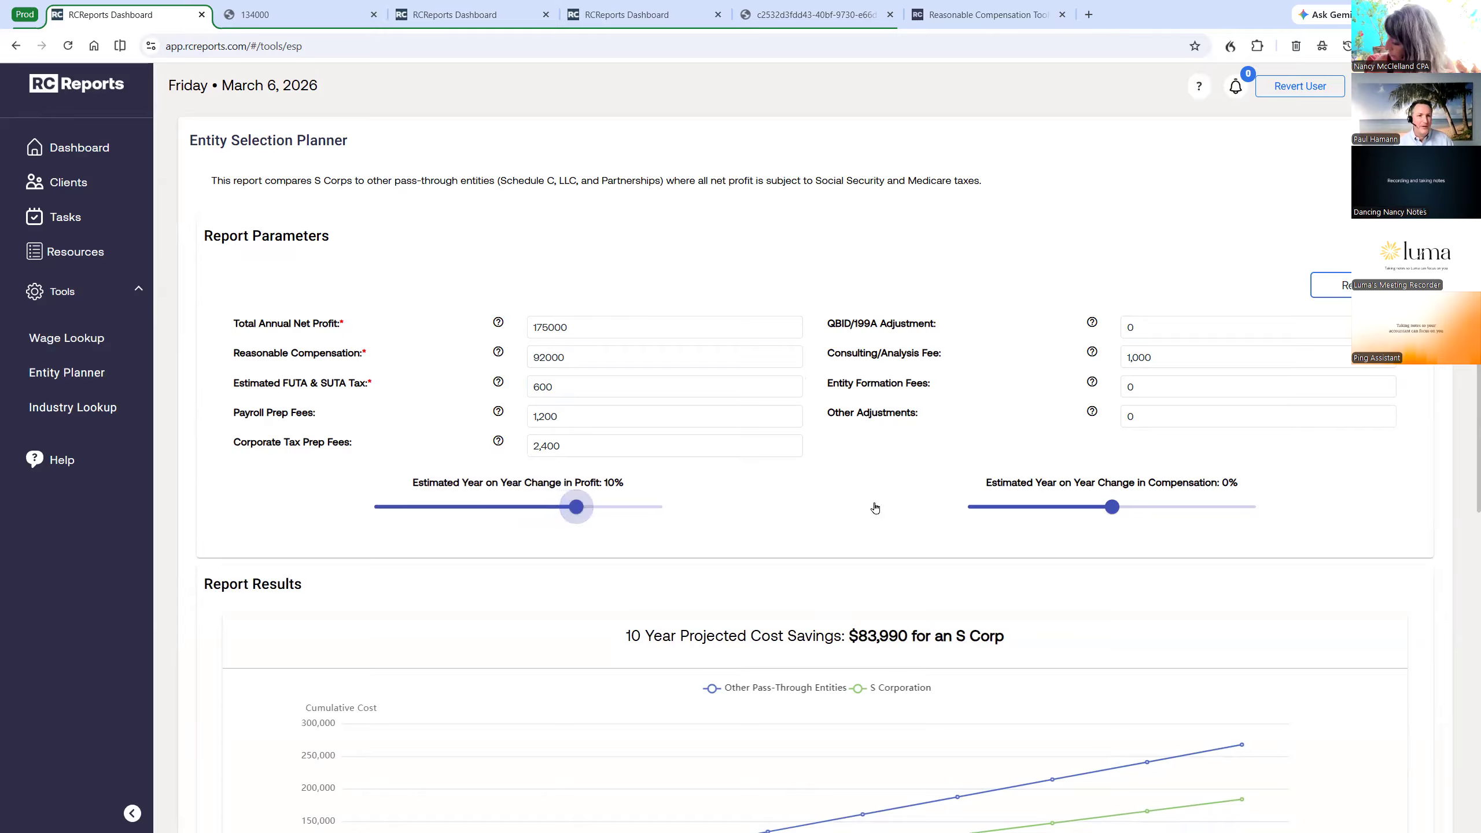
{"action": "left_click_drag", "start_coordinate": [1139, 507], "coordinate": [1166, 508]}
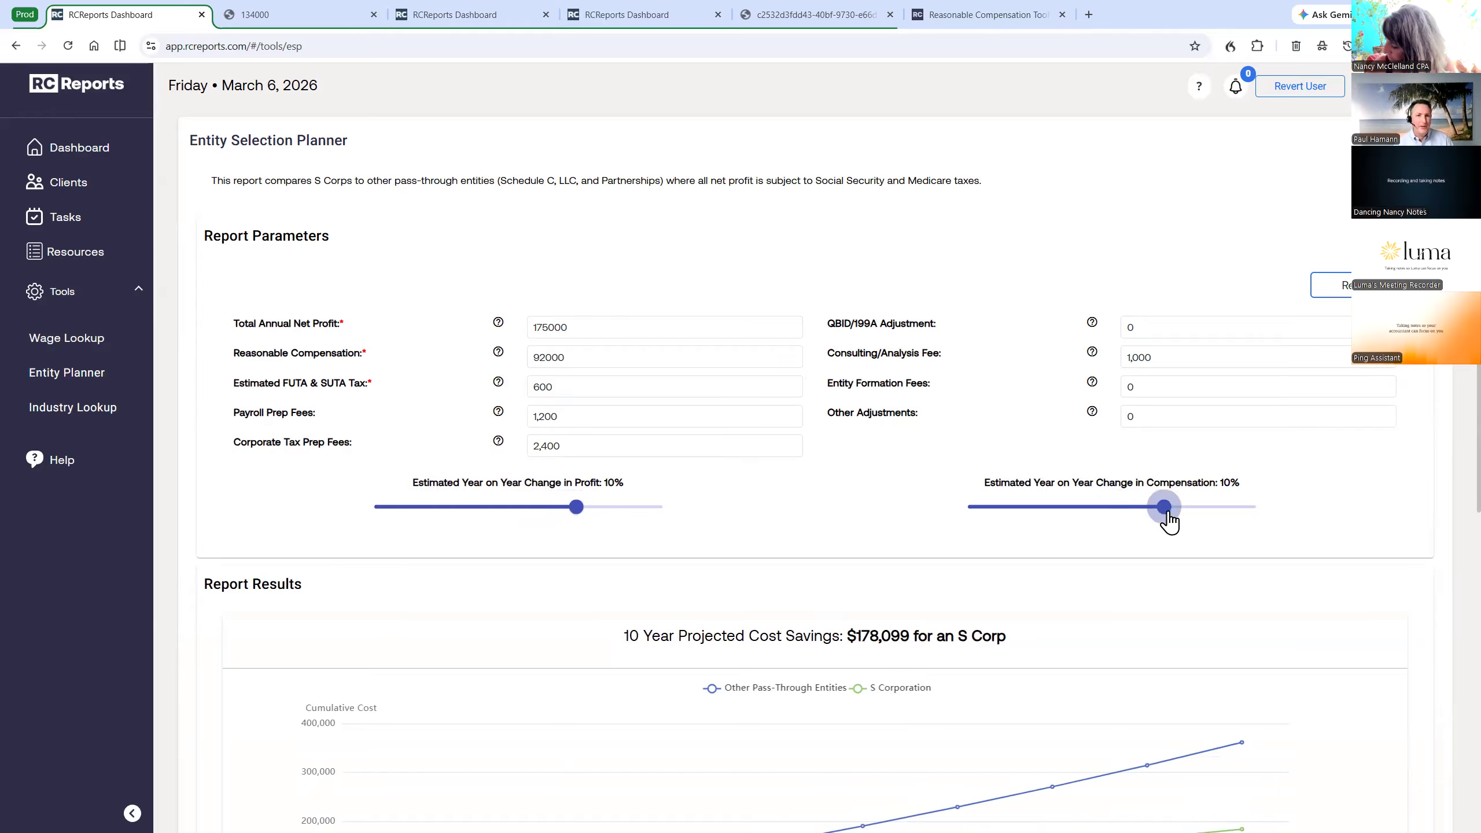
{"action": "scroll", "coordinate": [978, 503], "scroll_direction": "down", "scroll_amount": 3}
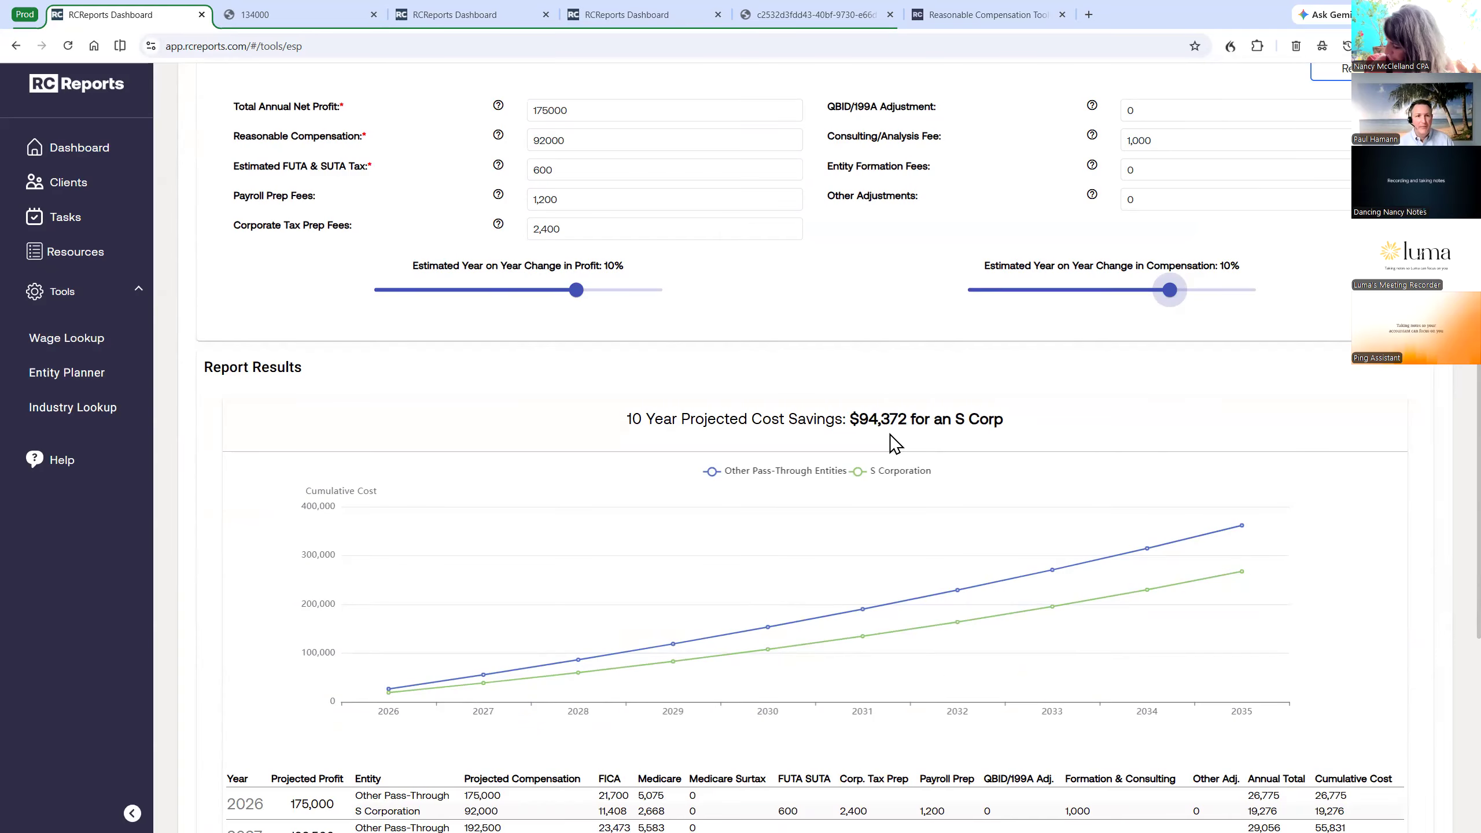
{"action": "scroll", "coordinate": [839, 469], "scroll_direction": "down", "scroll_amount": 5}
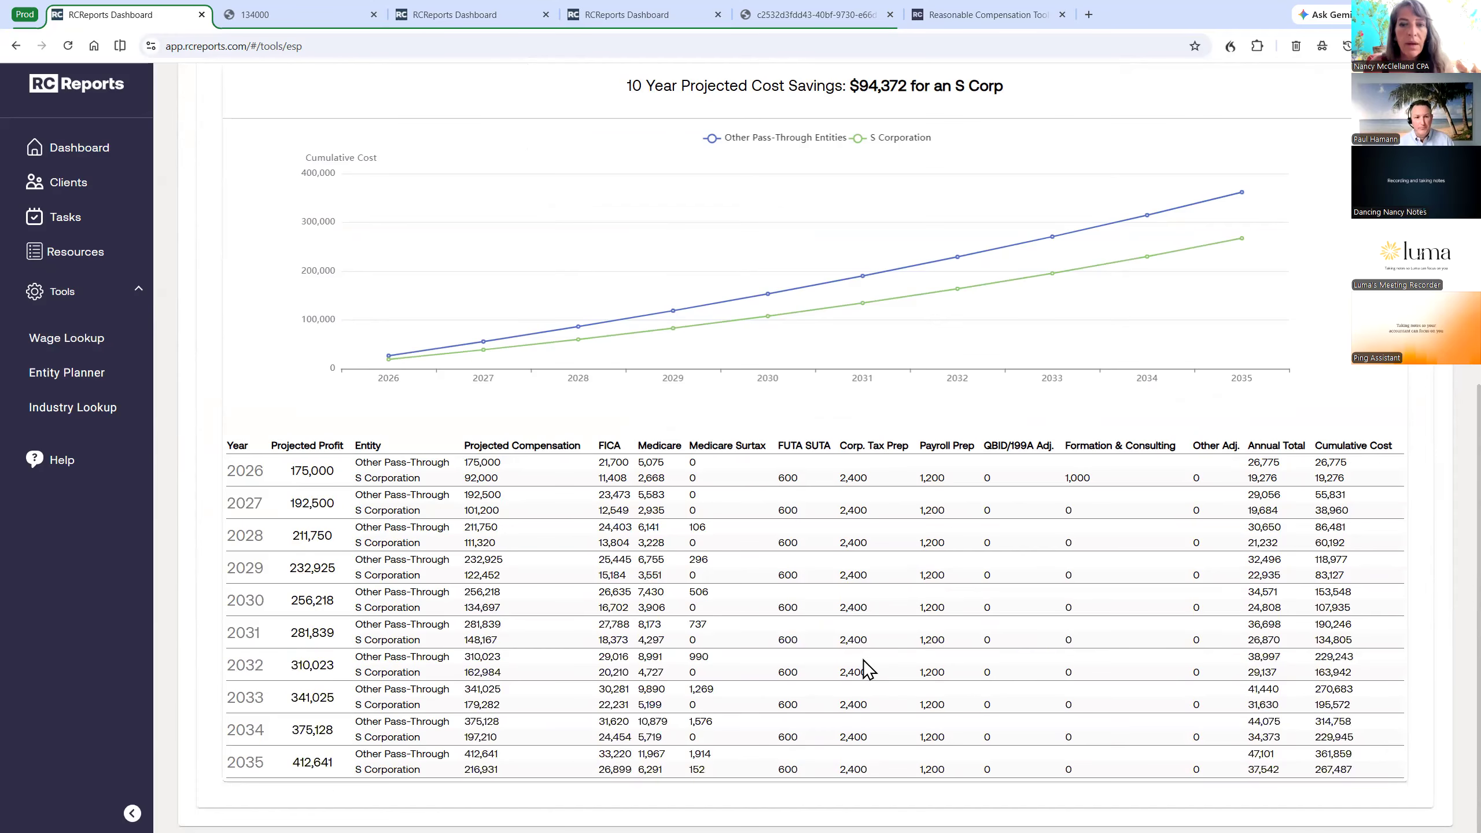
{"action": "scroll", "coordinate": [507, 524], "scroll_direction": "up", "scroll_amount": 6}
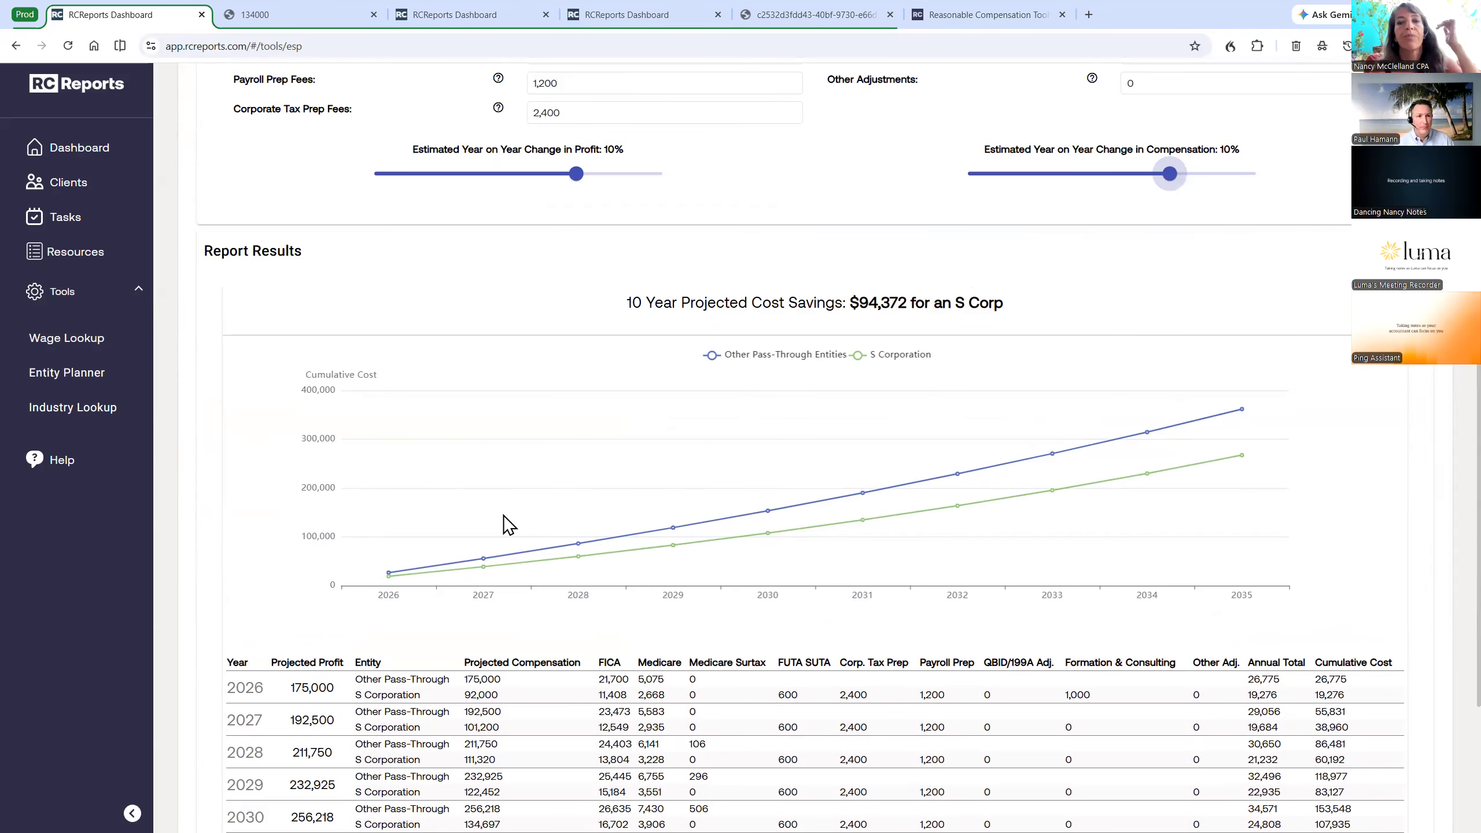
{"action": "scroll", "coordinate": [507, 524], "scroll_direction": "up", "scroll_amount": 3}
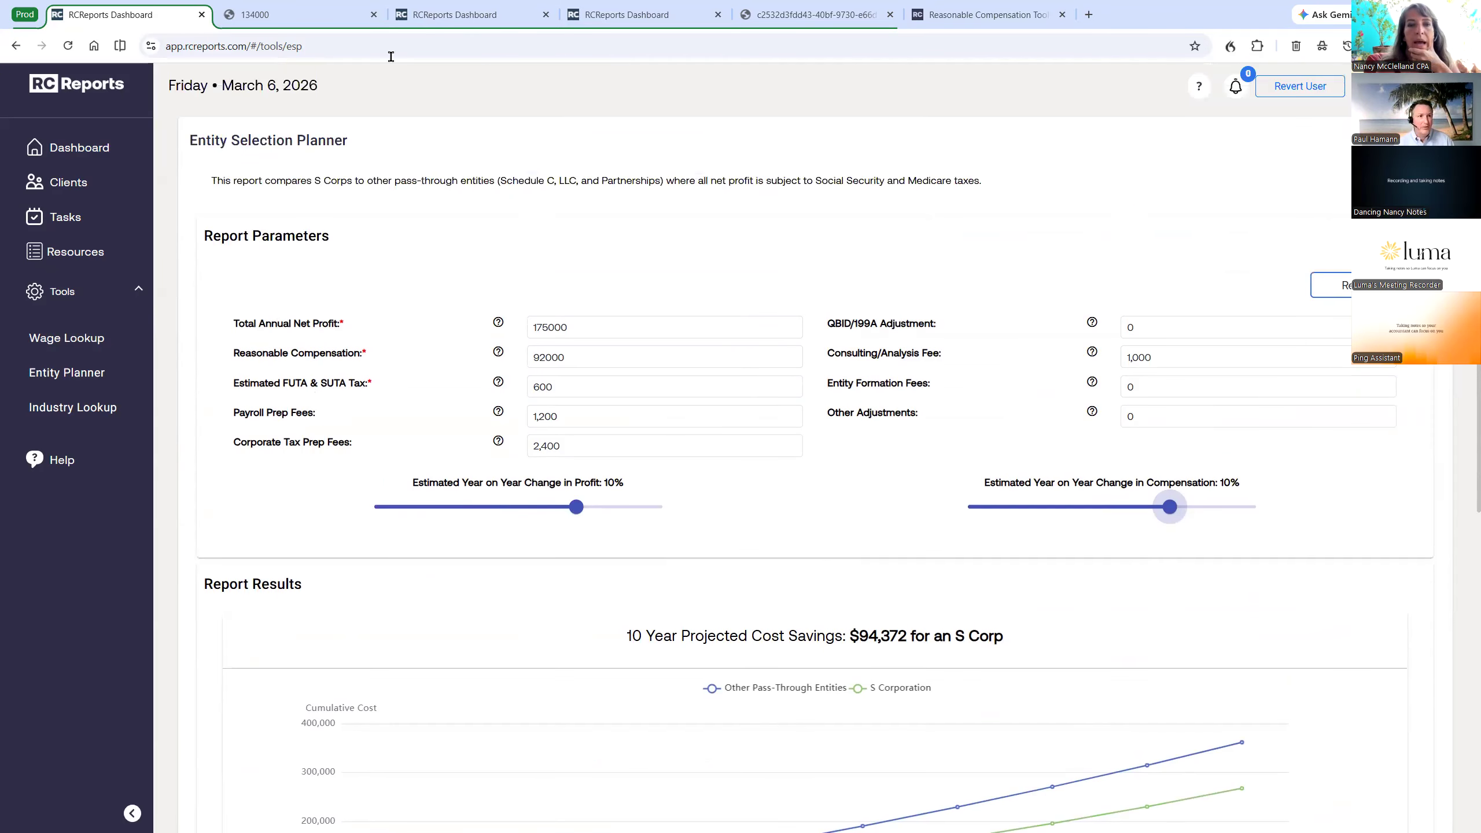
Open the Stone Concrete, Inc. client record and finalize its draft 2026 Tax Compliance S Corps report.
{"action": "left_click", "coordinate": [71, 193]}
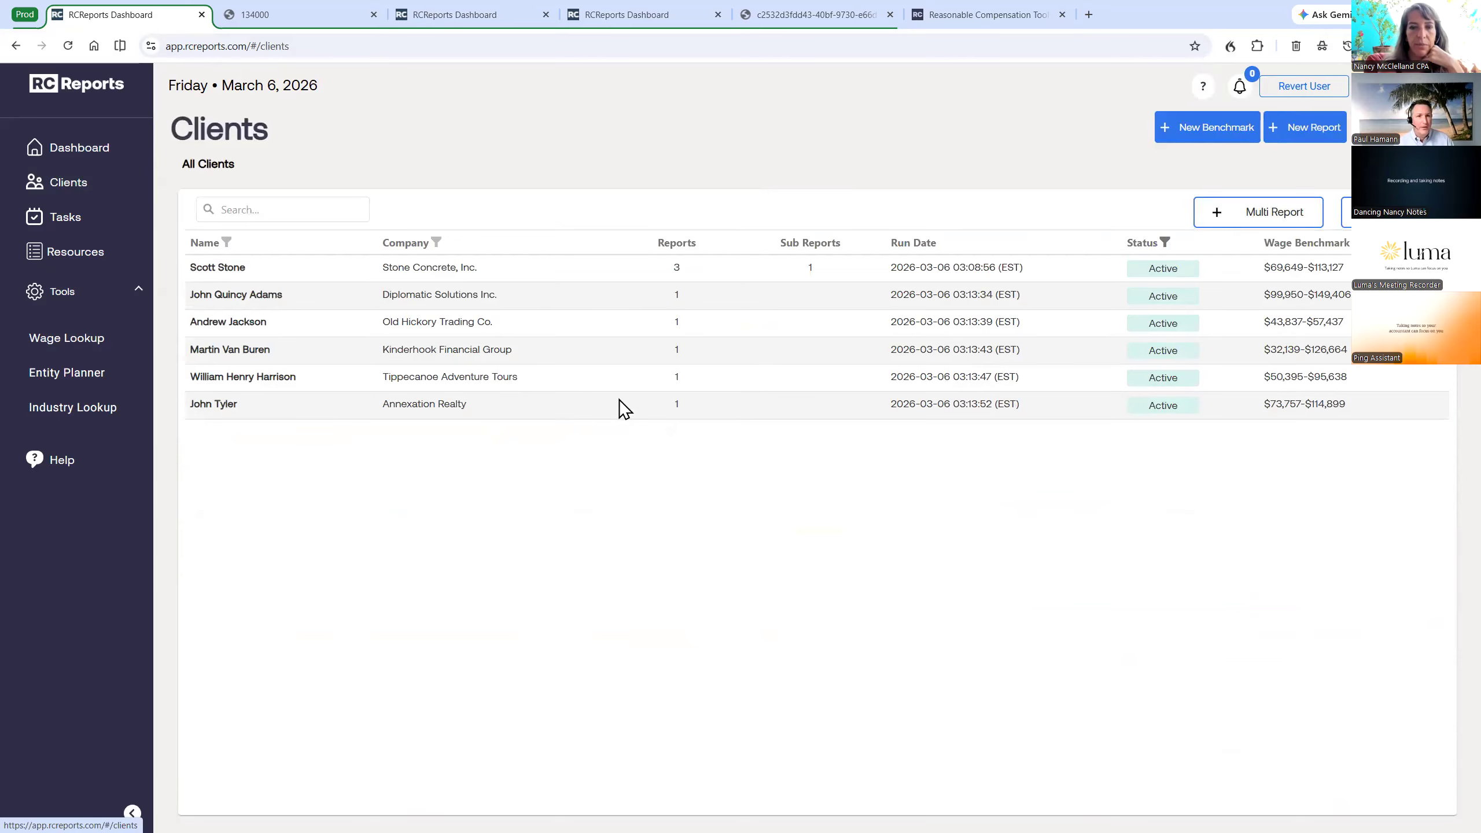
{"action": "left_click", "coordinate": [490, 267]}
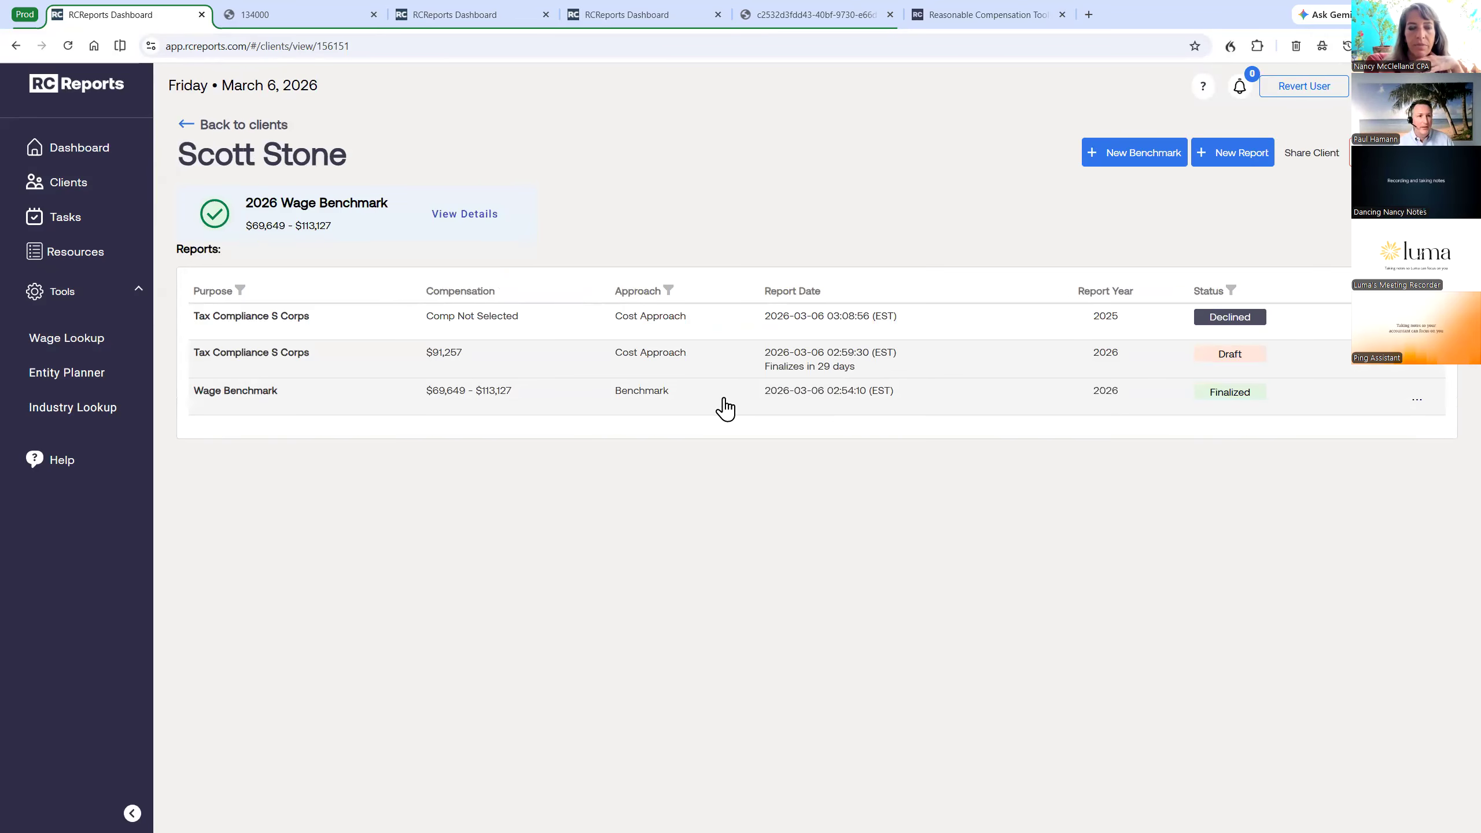
{"action": "left_click", "coordinate": [763, 363]}
{"action": "left_click", "coordinate": [1412, 275]}
{"action": "left_click", "coordinate": [854, 491]}
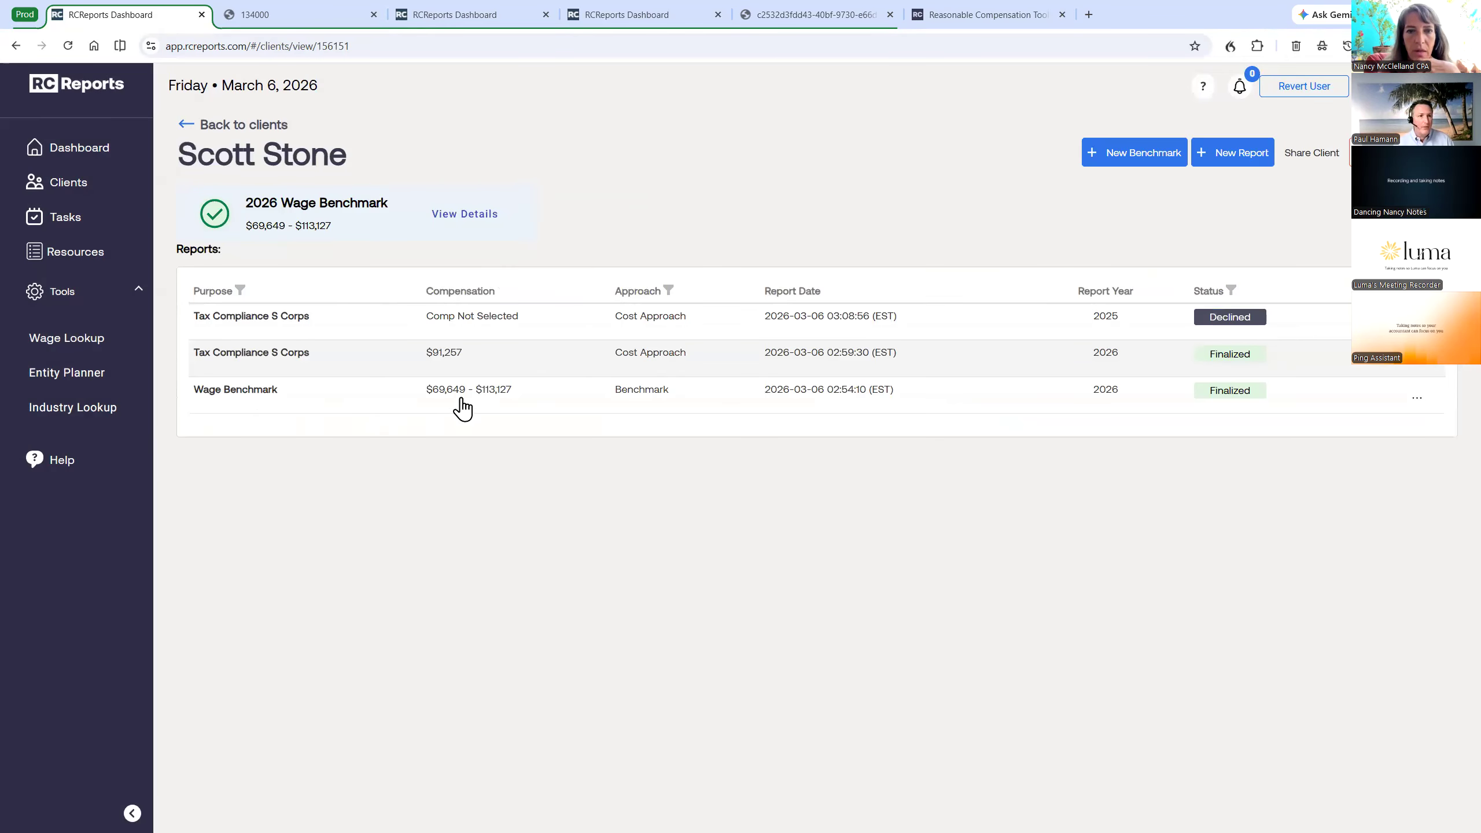
Generate an Entity Selection Planner sub report from the finalized Stone Concrete, Inc. Cost Approach report and open it.
{"action": "left_click", "coordinate": [485, 368]}
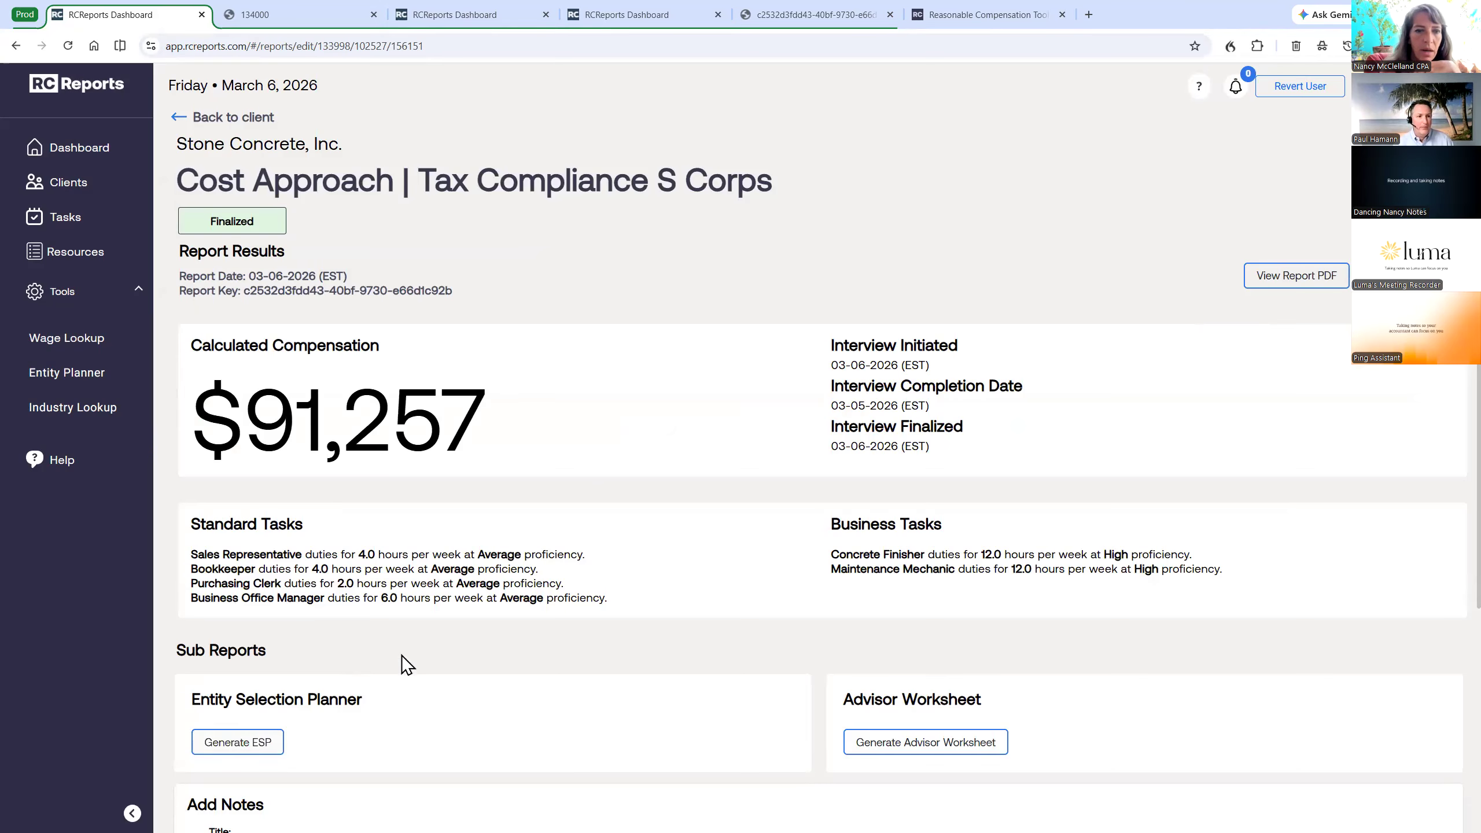
{"action": "scroll", "coordinate": [401, 655], "scroll_direction": "down", "scroll_amount": 3}
{"action": "left_click", "coordinate": [259, 532]}
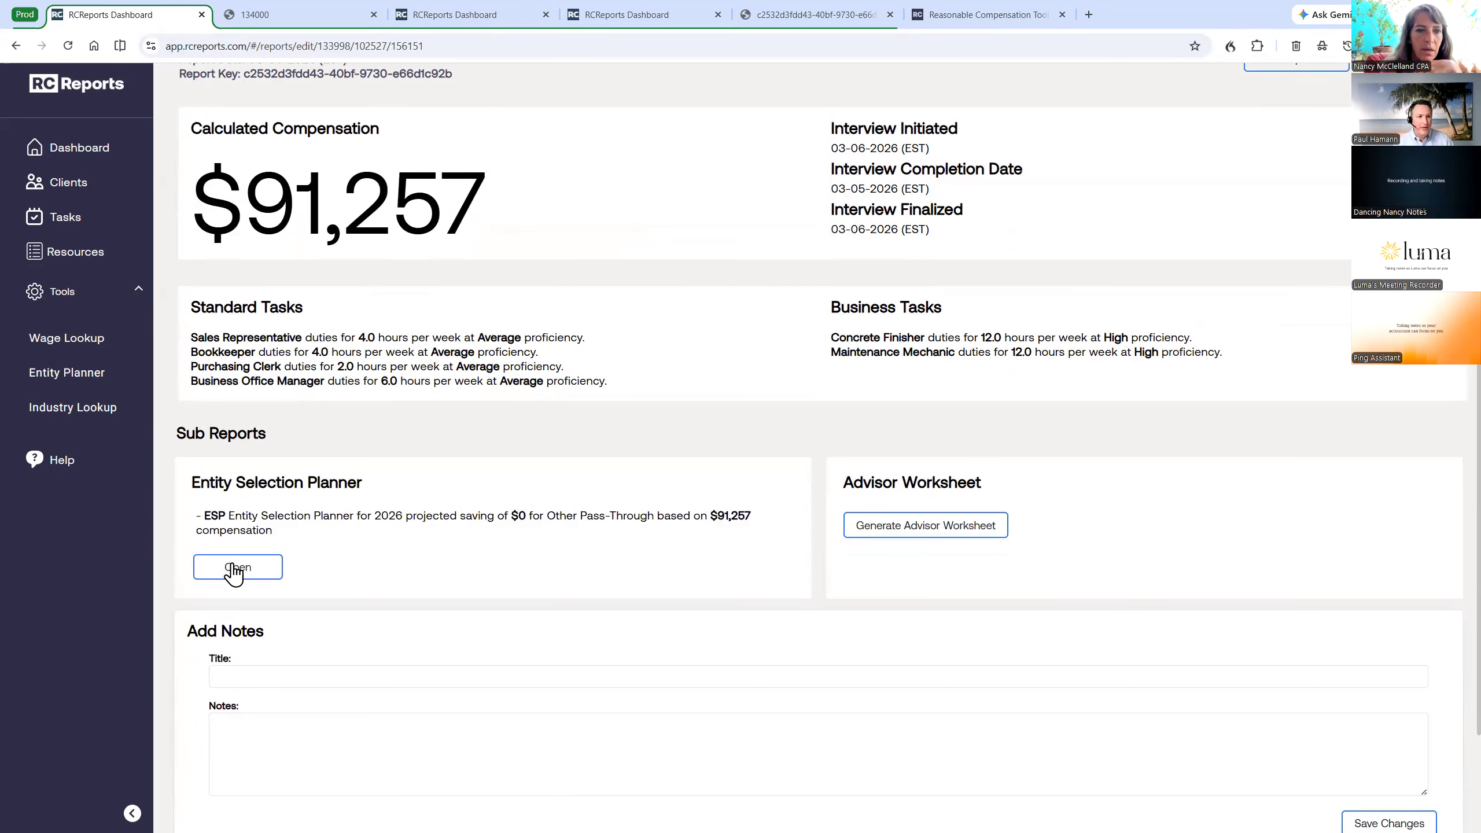
{"action": "left_click", "coordinate": [240, 573]}
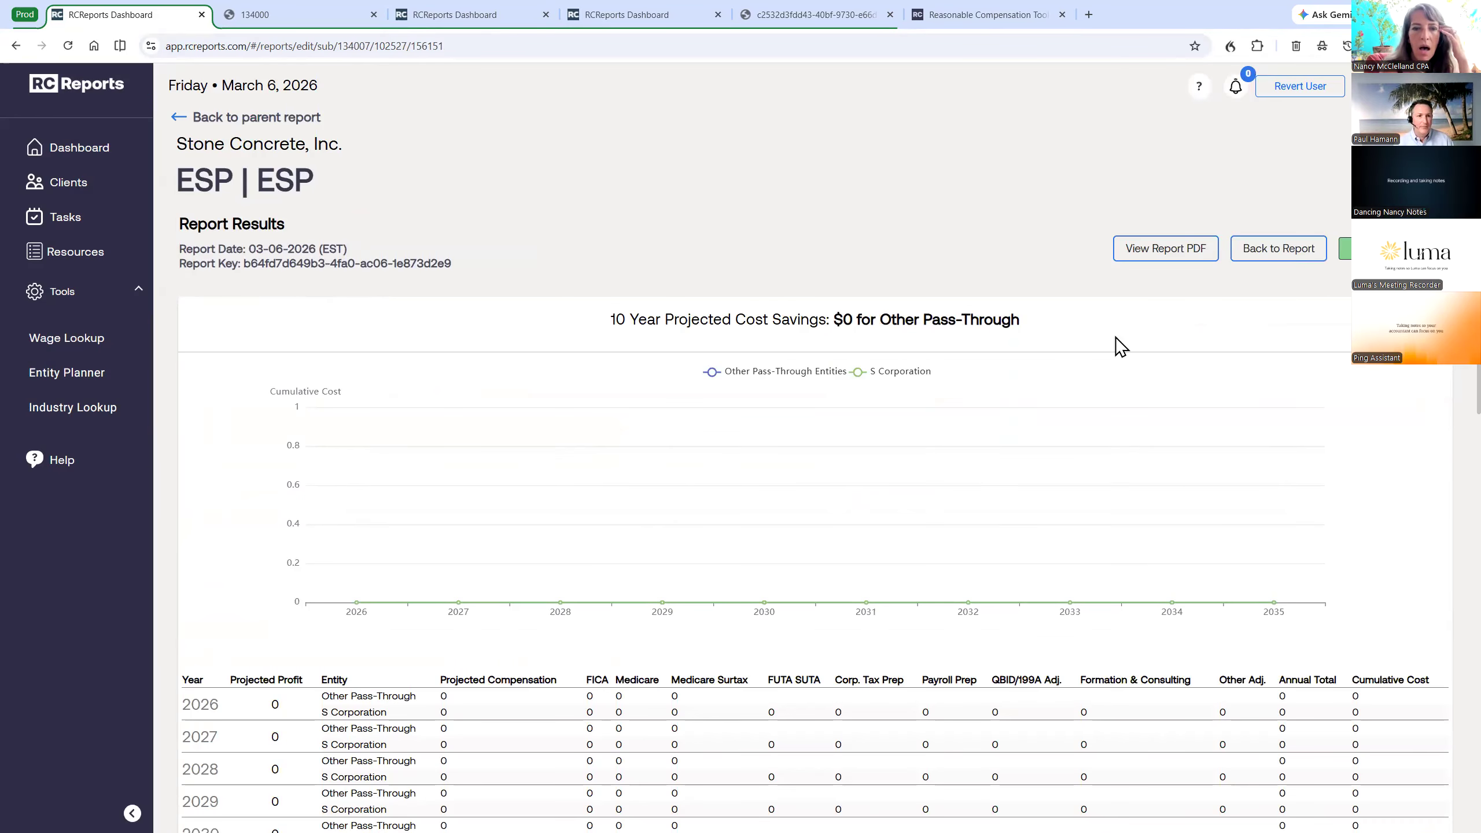
Set the Stone Concrete planner's Total Annual Net Profit to 175,000 and its Estimated FUTA & SUTA Tax to 600.
{"action": "scroll", "coordinate": [1090, 425], "scroll_direction": "down", "scroll_amount": 2}
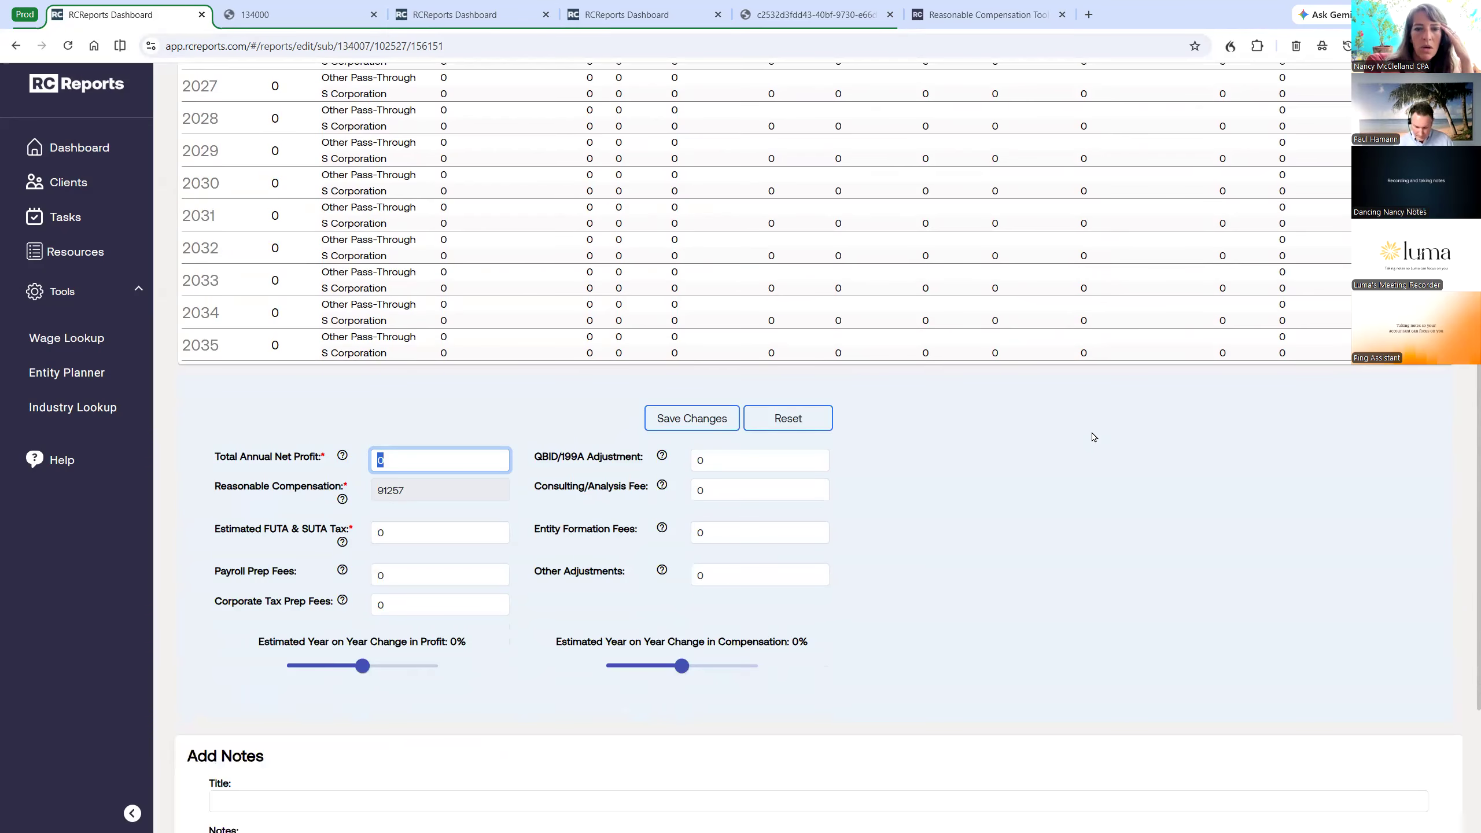
{"action": "type", "text": "175,00"}
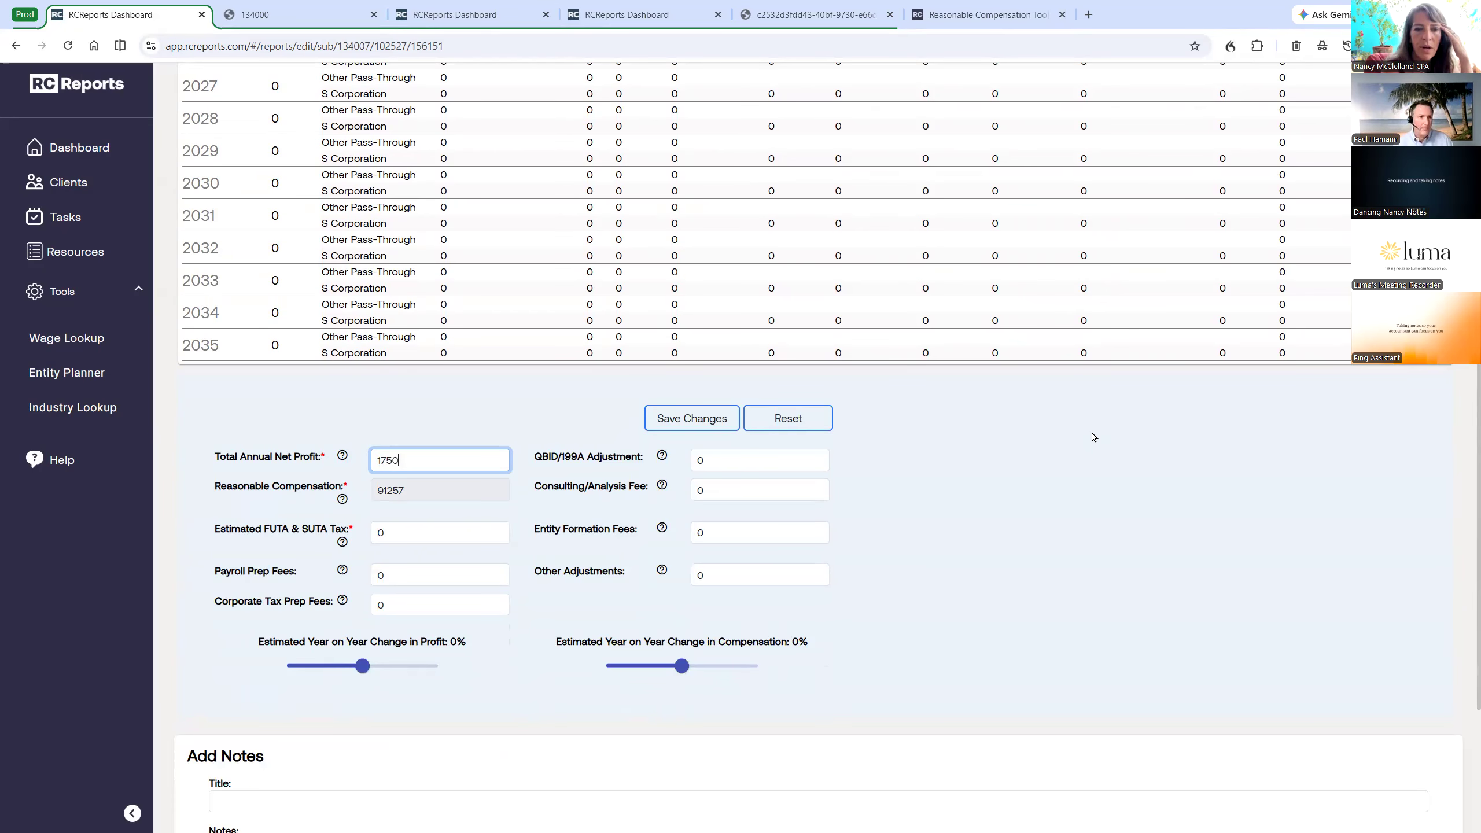
{"action": "type", "text": "00"}
{"action": "key", "text": "Tab"}
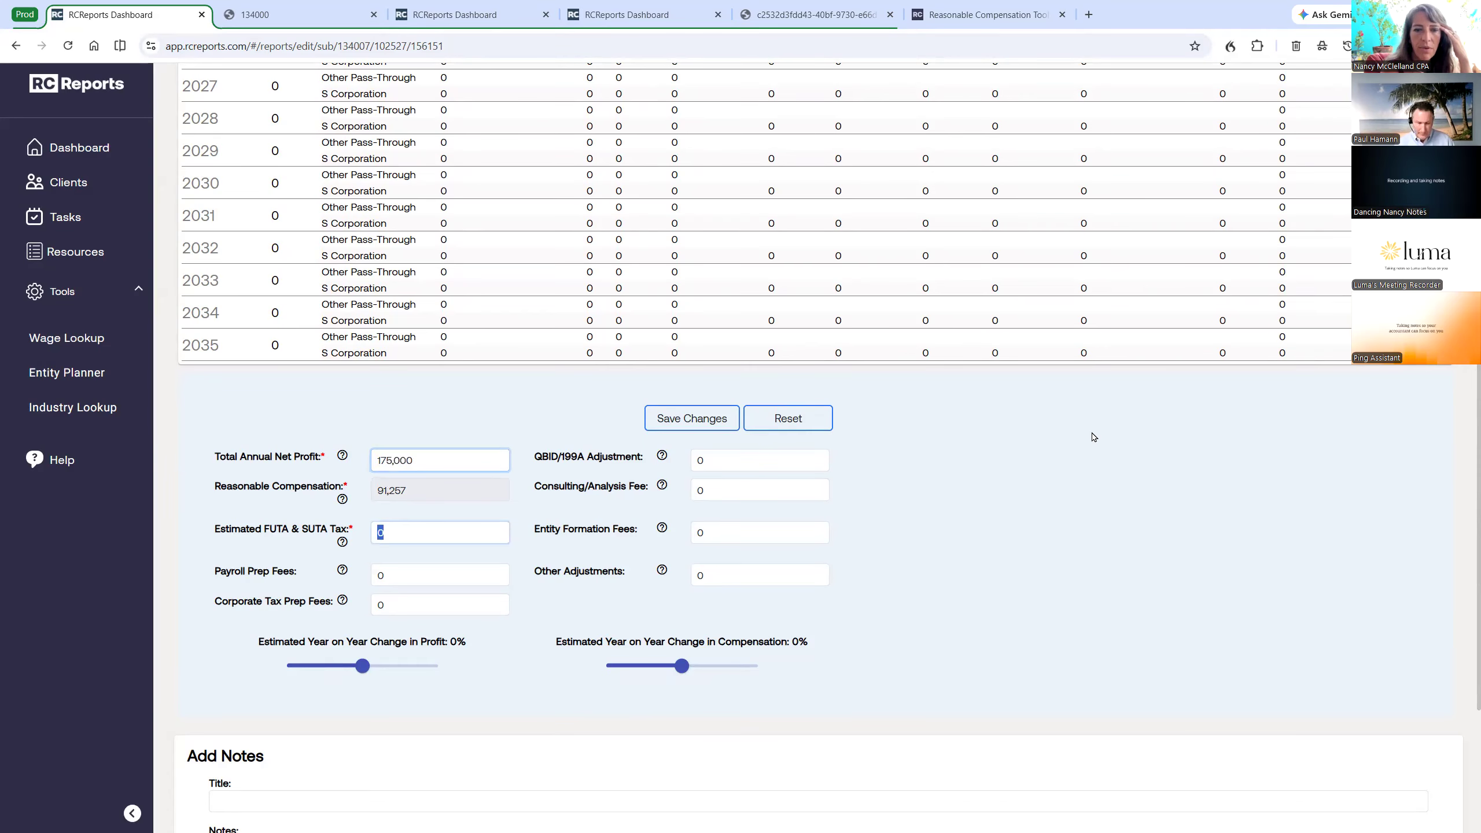
{"action": "type", "text": "600"}
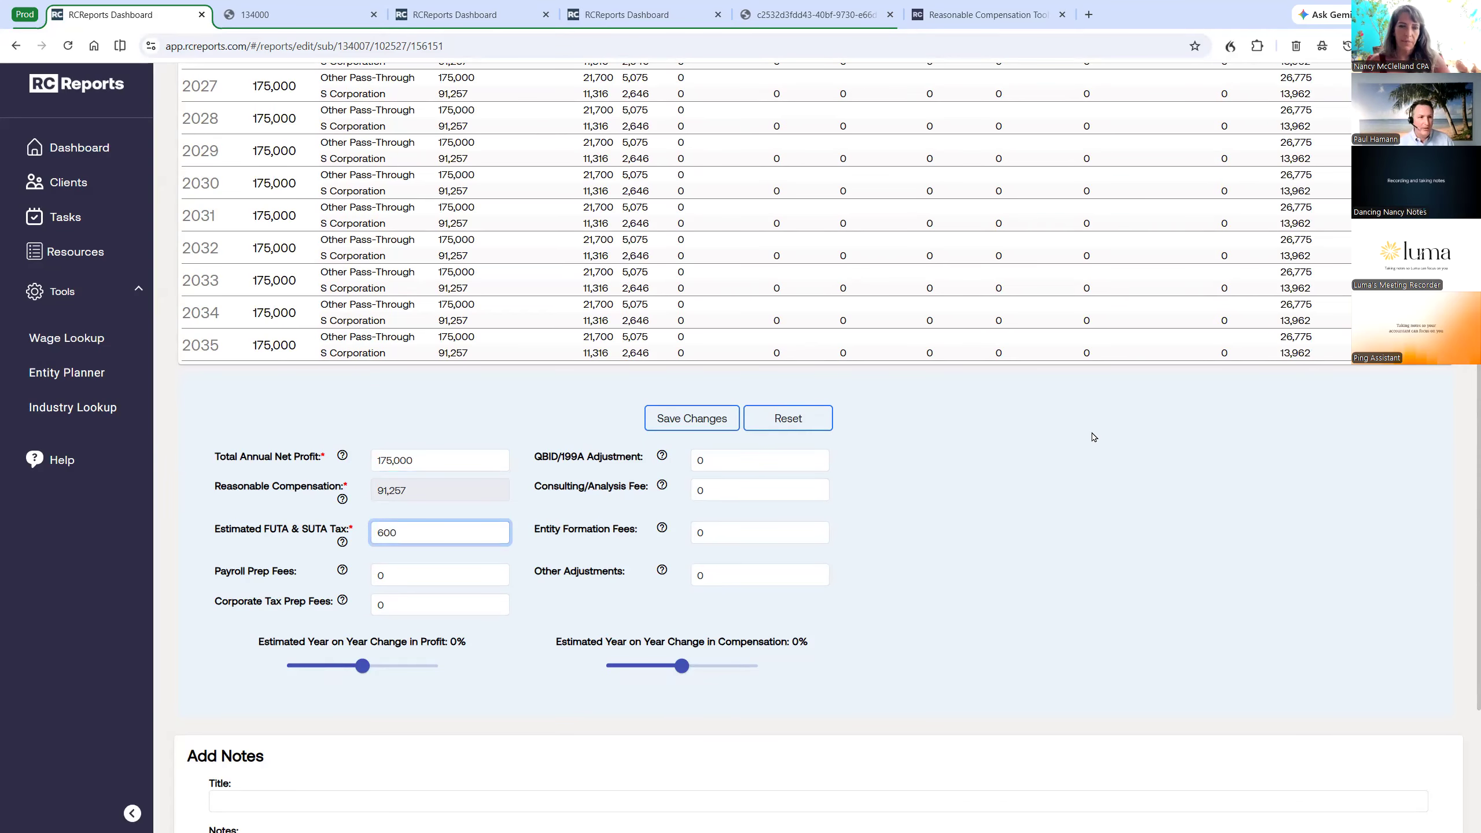
Enter Payroll Prep Fees of 1,200, Corporate Tax Prep Fees of 2,400 and a Consulting/Analysis Fee of 1,000 for Stone Concrete.
{"action": "key", "text": "Tab"}
{"action": "type", "text": "1200"}
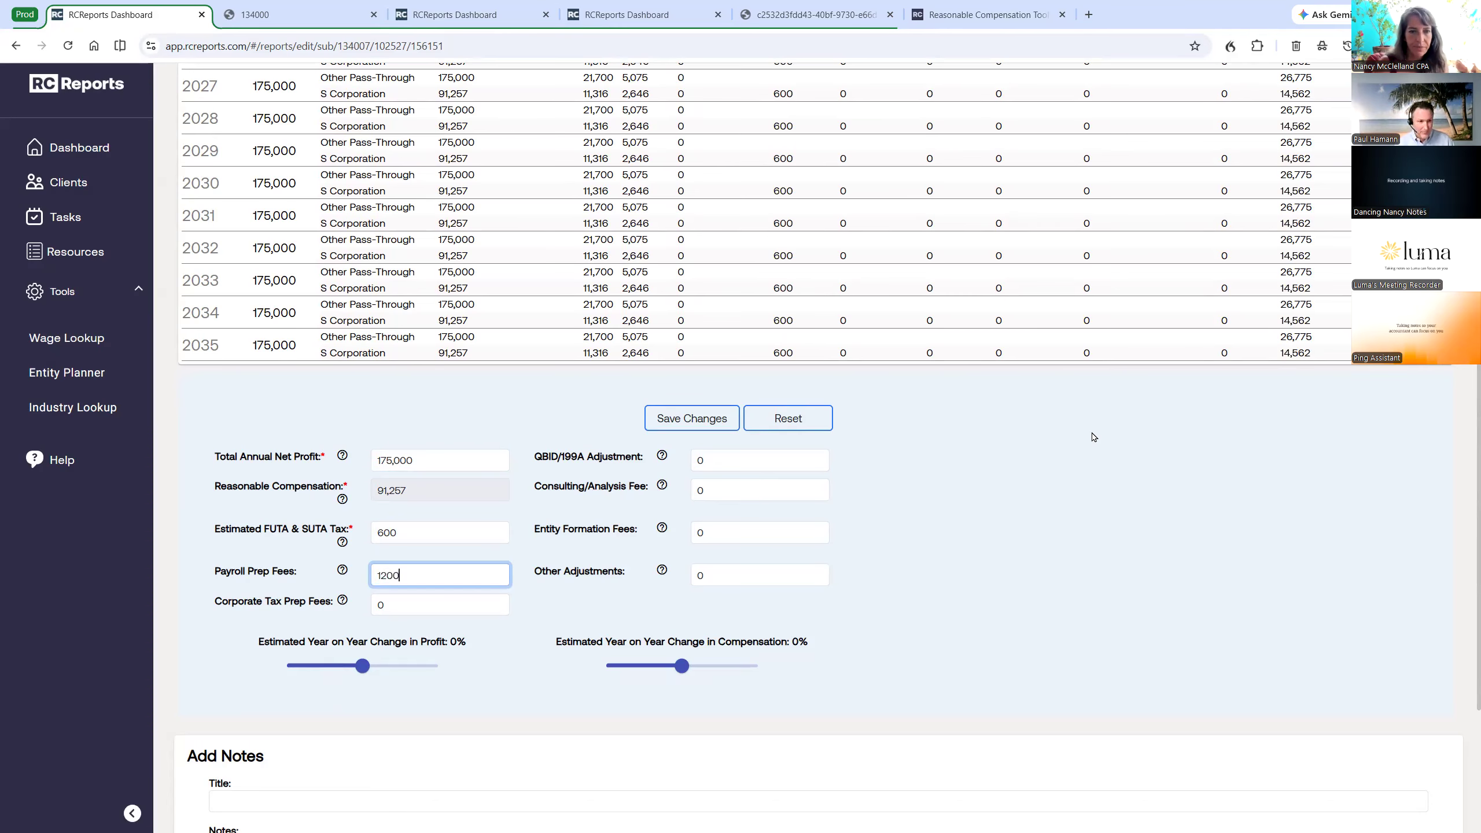
{"action": "key", "text": "Tab"}
{"action": "type", "text": "2400"}
{"action": "key", "text": "Tab"}
{"action": "key", "text": "Tab"}
{"action": "type", "text": "1000"}
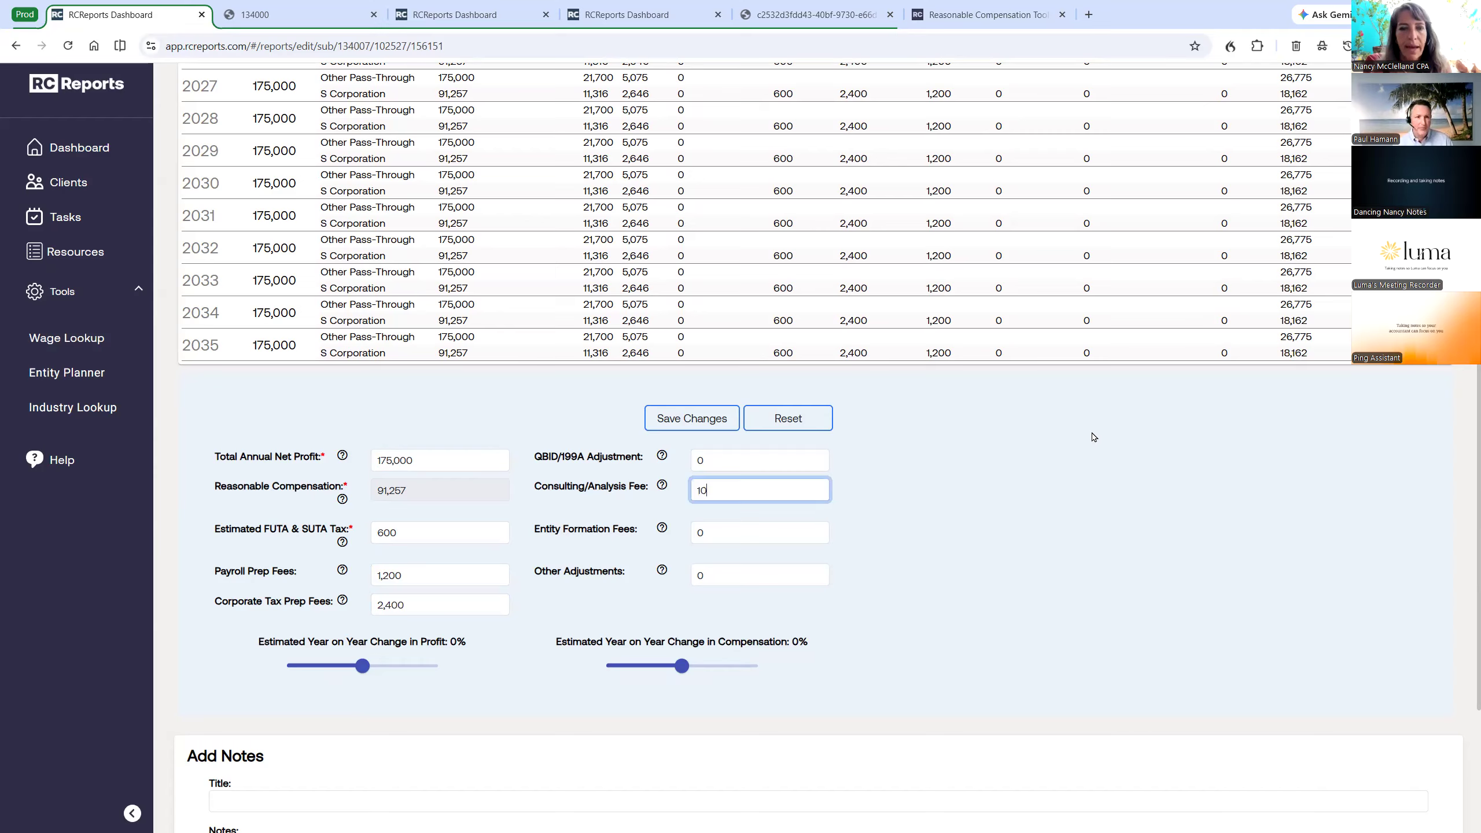
Set the estimated year-on-year change in profit and in compensation to 10% each and save the planner changes.
{"action": "left_click_drag", "start_coordinate": [363, 674], "coordinate": [398, 671]}
{"action": "left_click_drag", "start_coordinate": [688, 668], "coordinate": [710, 667]}
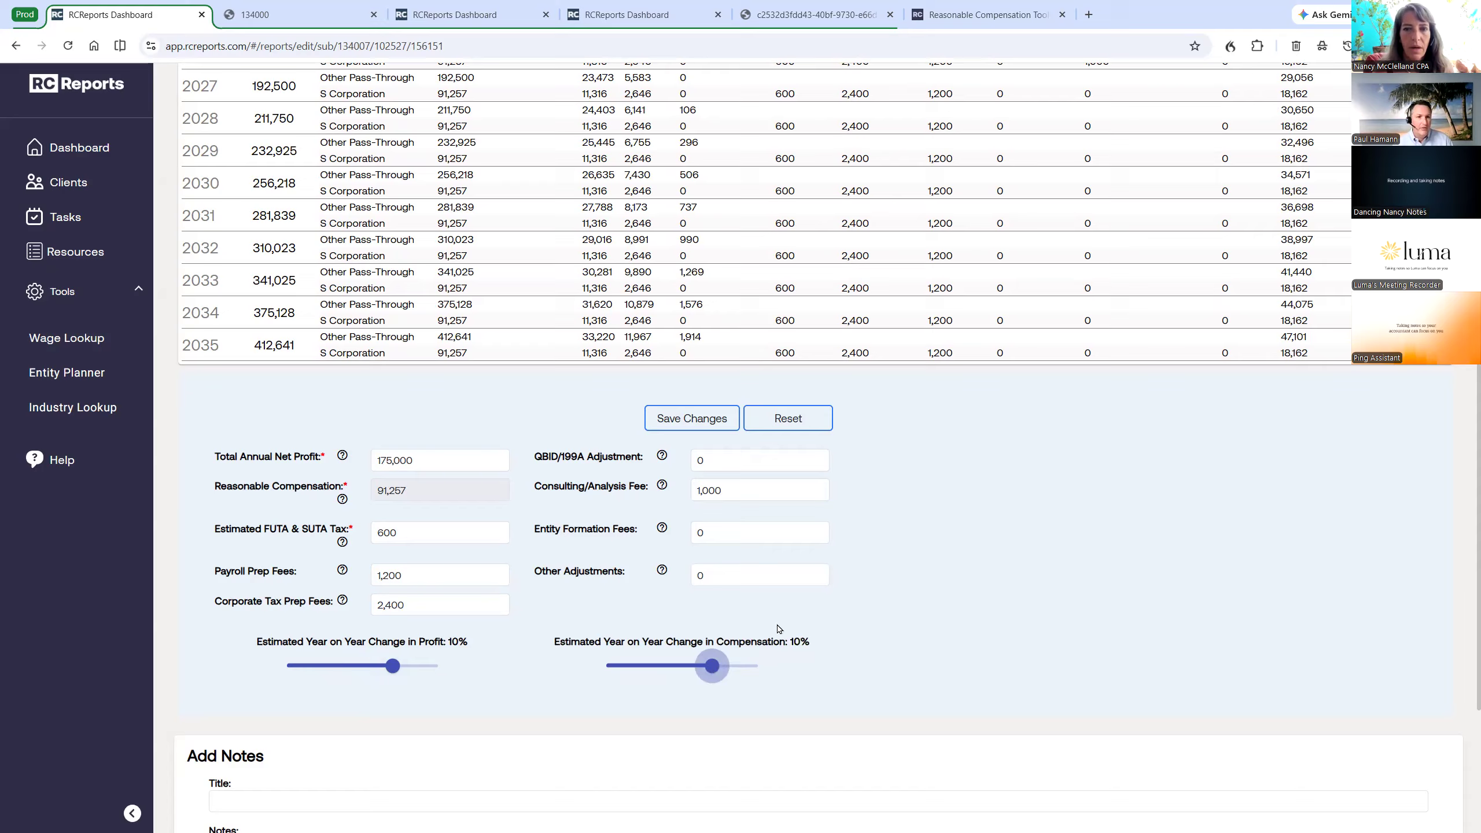
{"action": "left_click", "coordinate": [702, 428]}
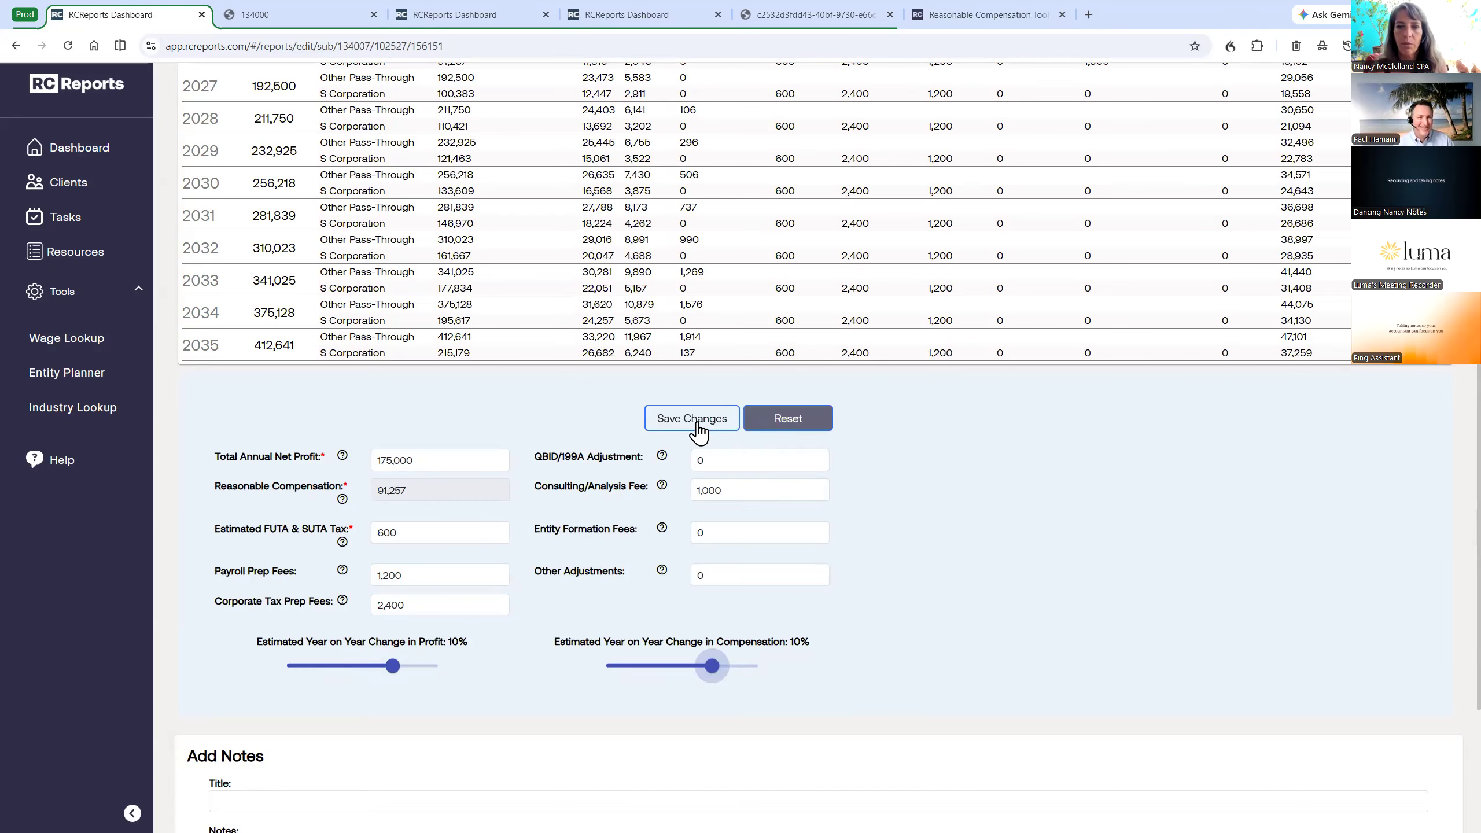
{"action": "left_click", "coordinate": [697, 420]}
{"action": "left_click", "coordinate": [1213, 644]}
{"action": "scroll", "coordinate": [1185, 644], "scroll_direction": "up", "scroll_amount": 5}
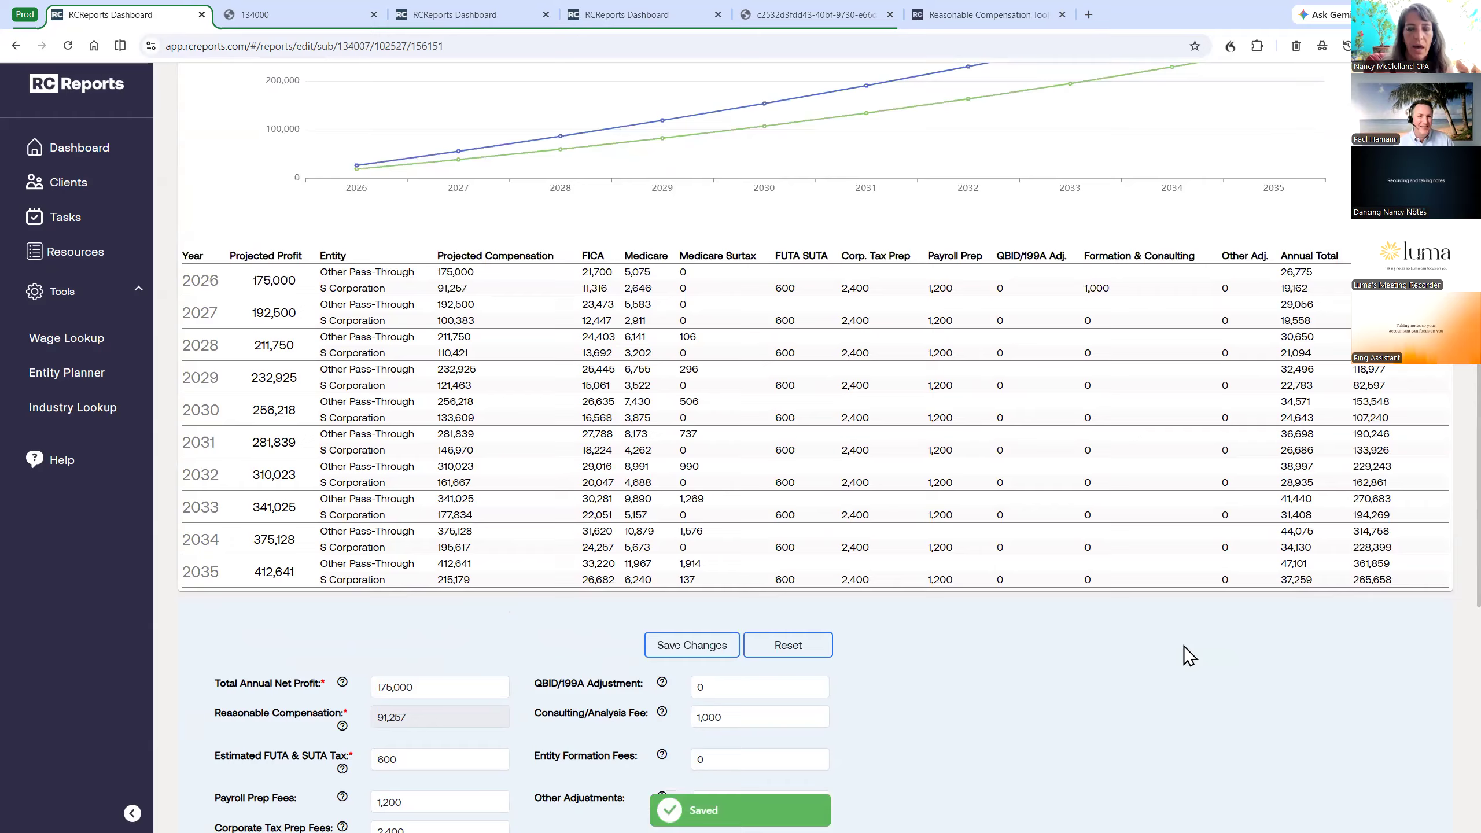
Open the PDF version of the Entity Selection Planner report and review its savings chart and yearly cost table.
{"action": "scroll", "coordinate": [1204, 497], "scroll_direction": "up", "scroll_amount": 5}
{"action": "left_click", "coordinate": [1167, 252]}
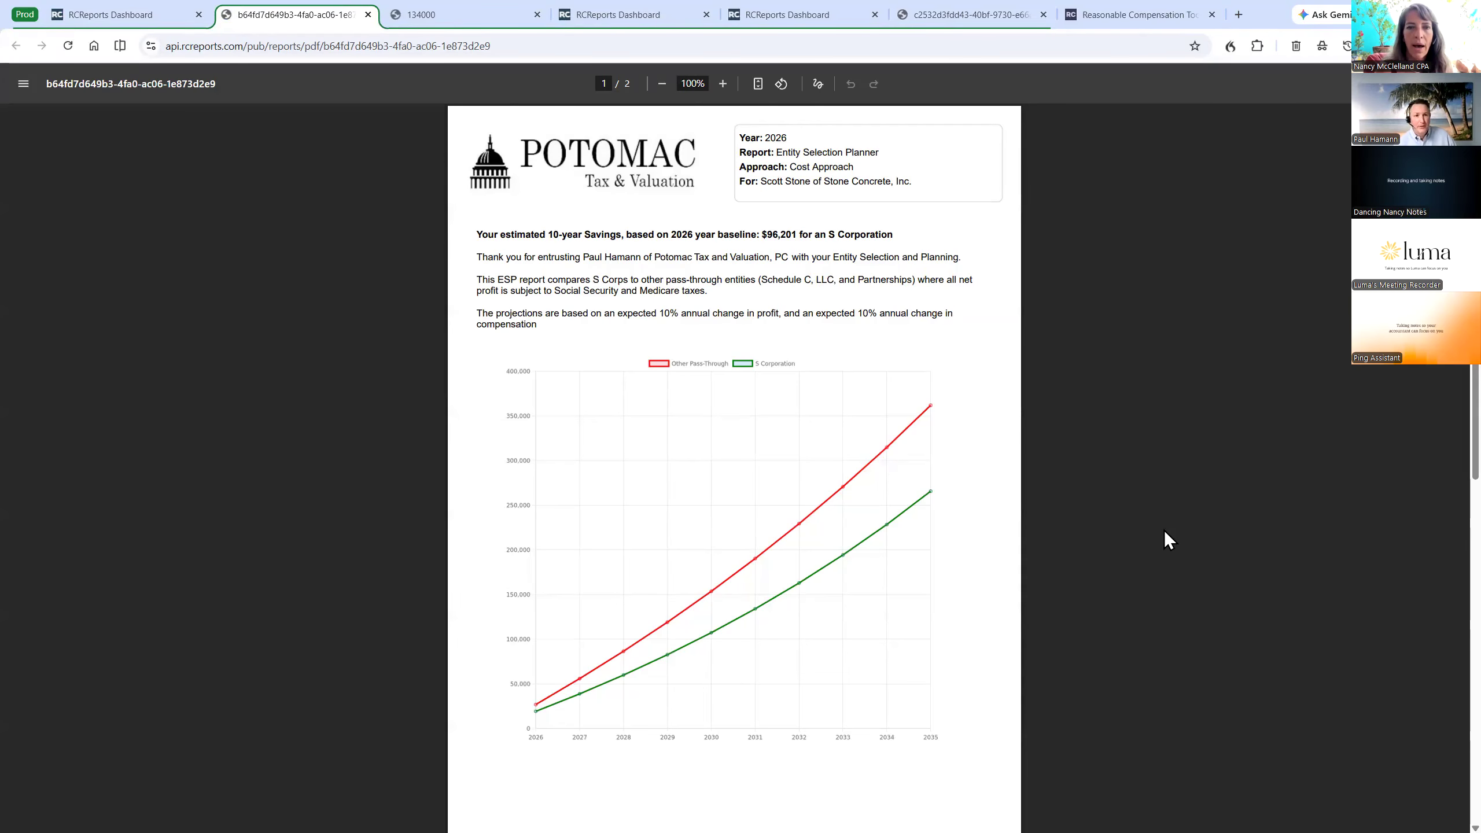
{"action": "scroll", "coordinate": [1164, 530], "scroll_direction": "down", "scroll_amount": 8}
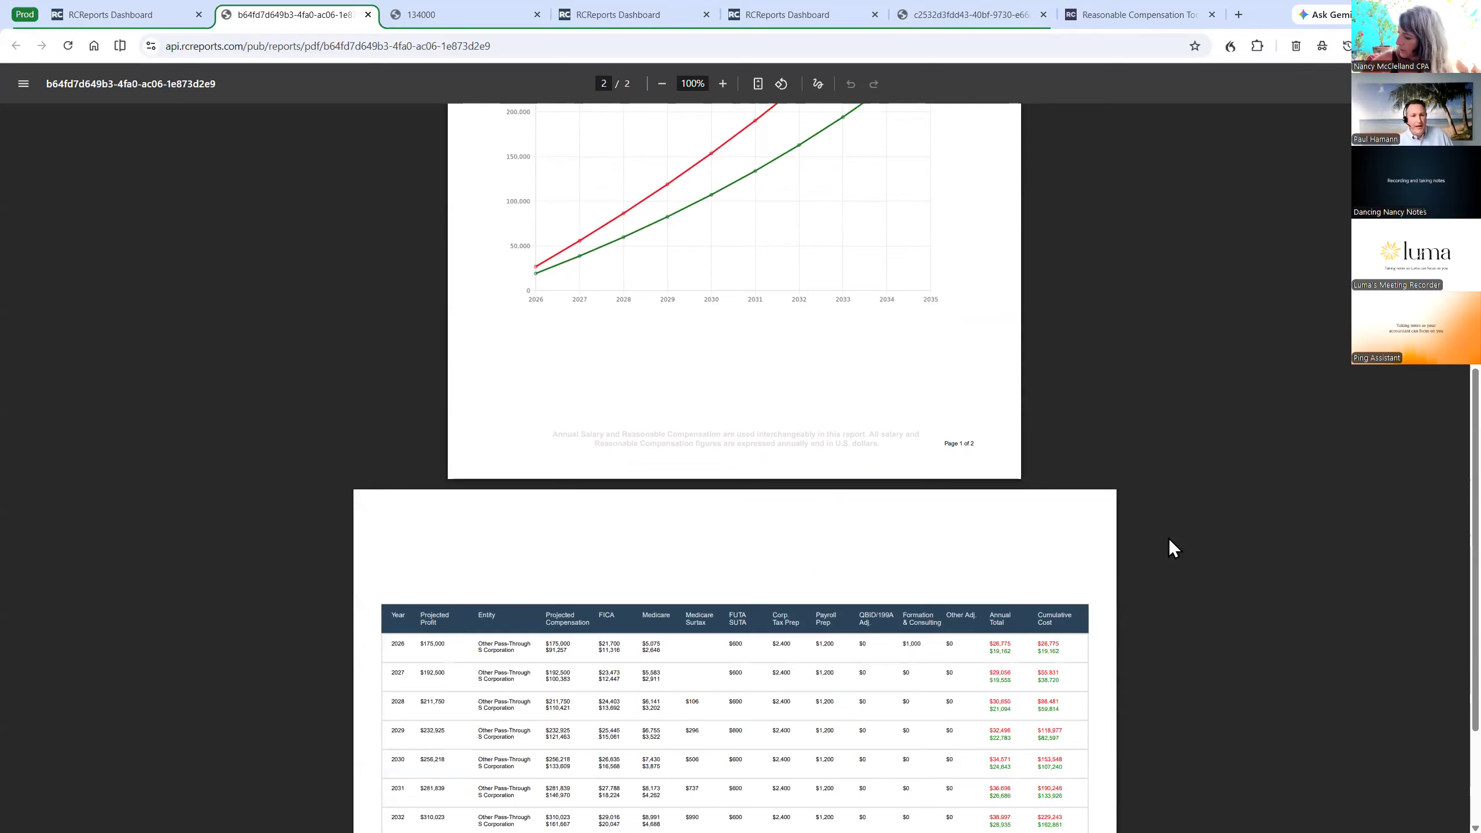
{"action": "scroll", "coordinate": [1202, 586], "scroll_direction": "down", "scroll_amount": 4}
{"action": "scroll", "coordinate": [1203, 579], "scroll_direction": "up", "scroll_amount": 9}
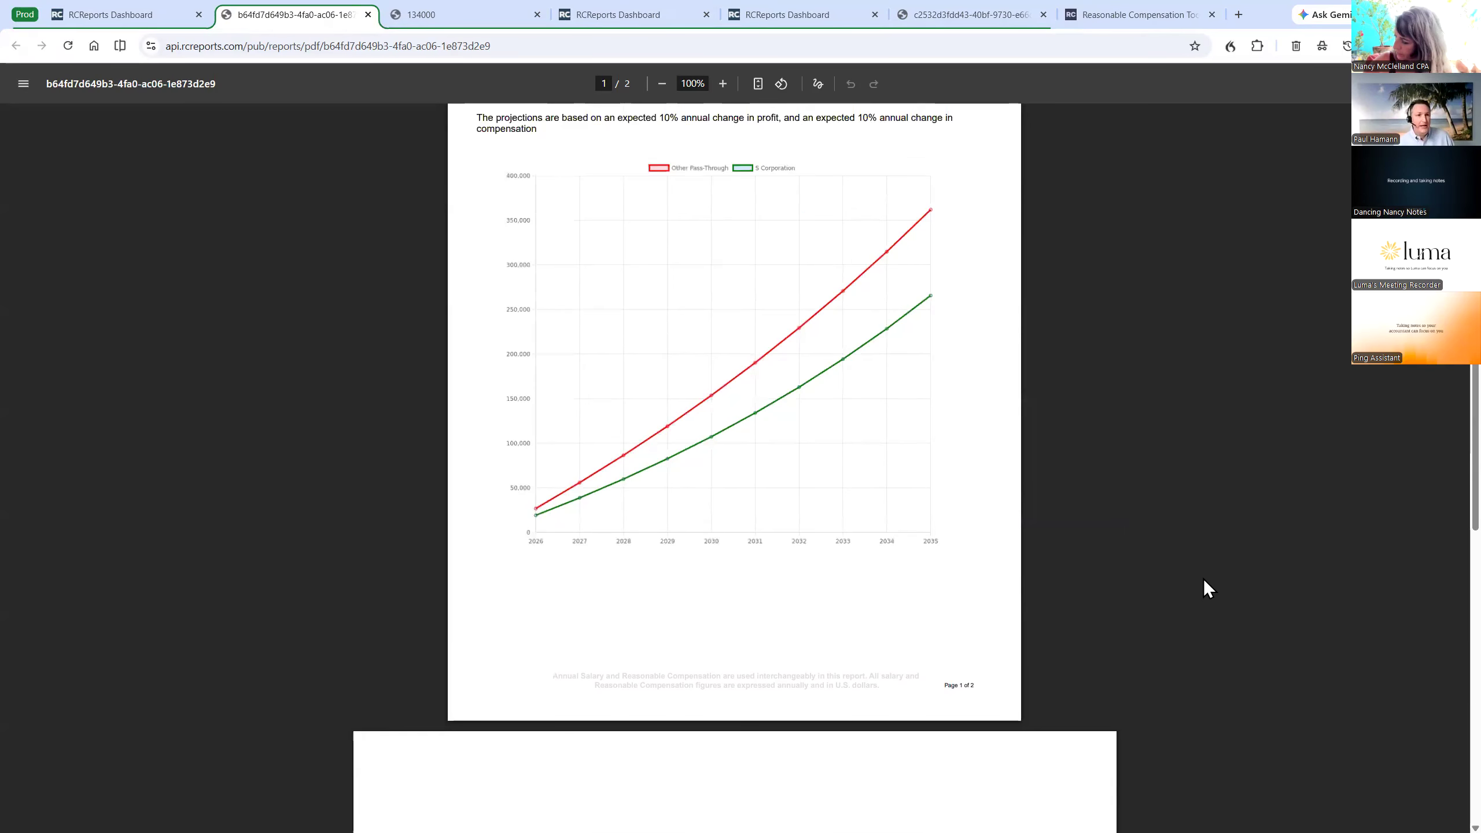
{"action": "scroll", "coordinate": [1203, 578], "scroll_direction": "up", "scroll_amount": 3}
{"action": "scroll", "coordinate": [1137, 575], "scroll_direction": "down", "scroll_amount": 11}
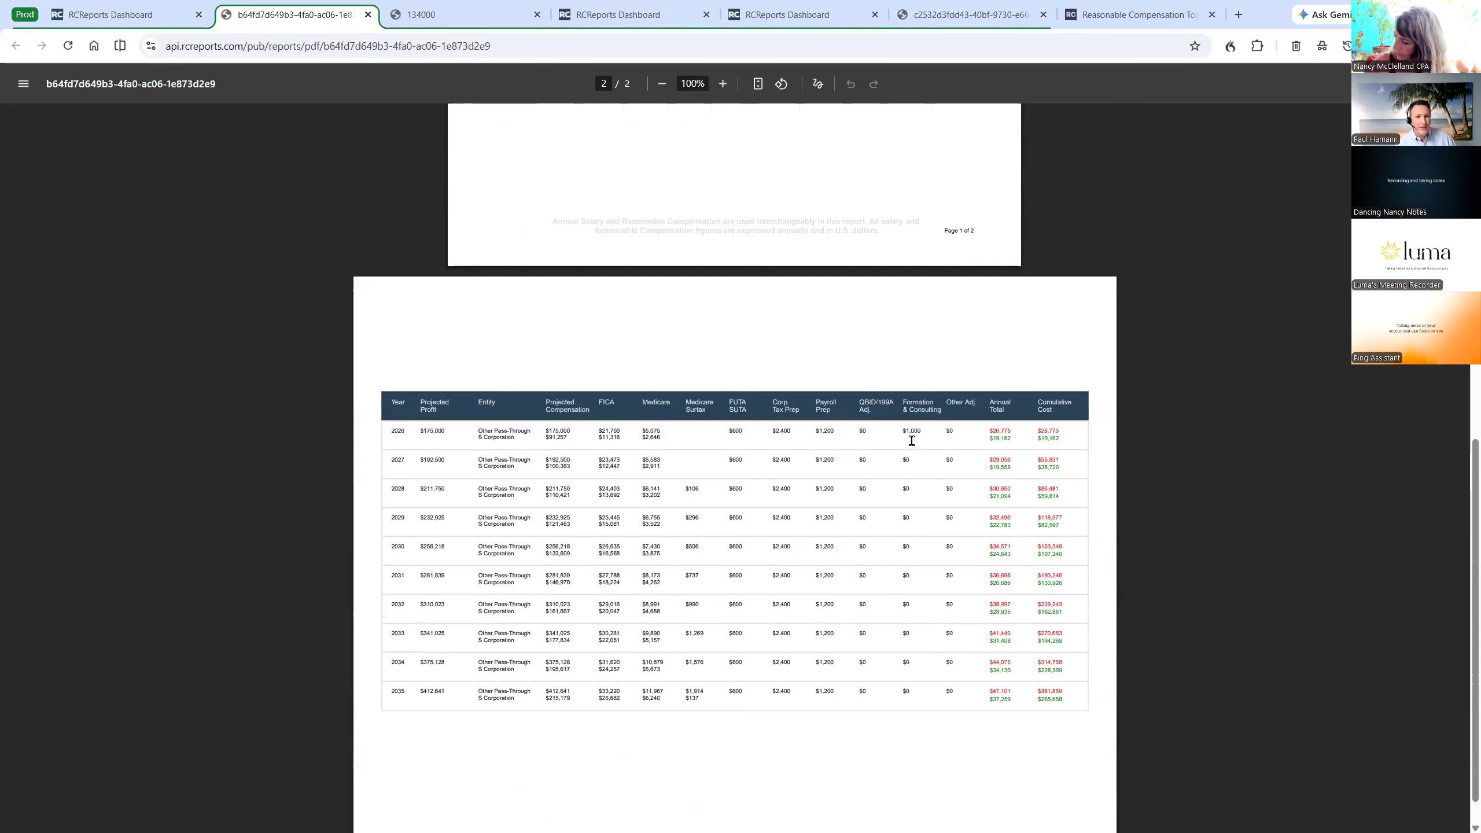
Enlarge the PDF to 125% and highlight the 2026 Formation & Consulting and Payroll Prep amounts in the cost table.
{"action": "double_click", "coordinate": [912, 432]}
{"action": "left_click", "coordinate": [723, 84]}
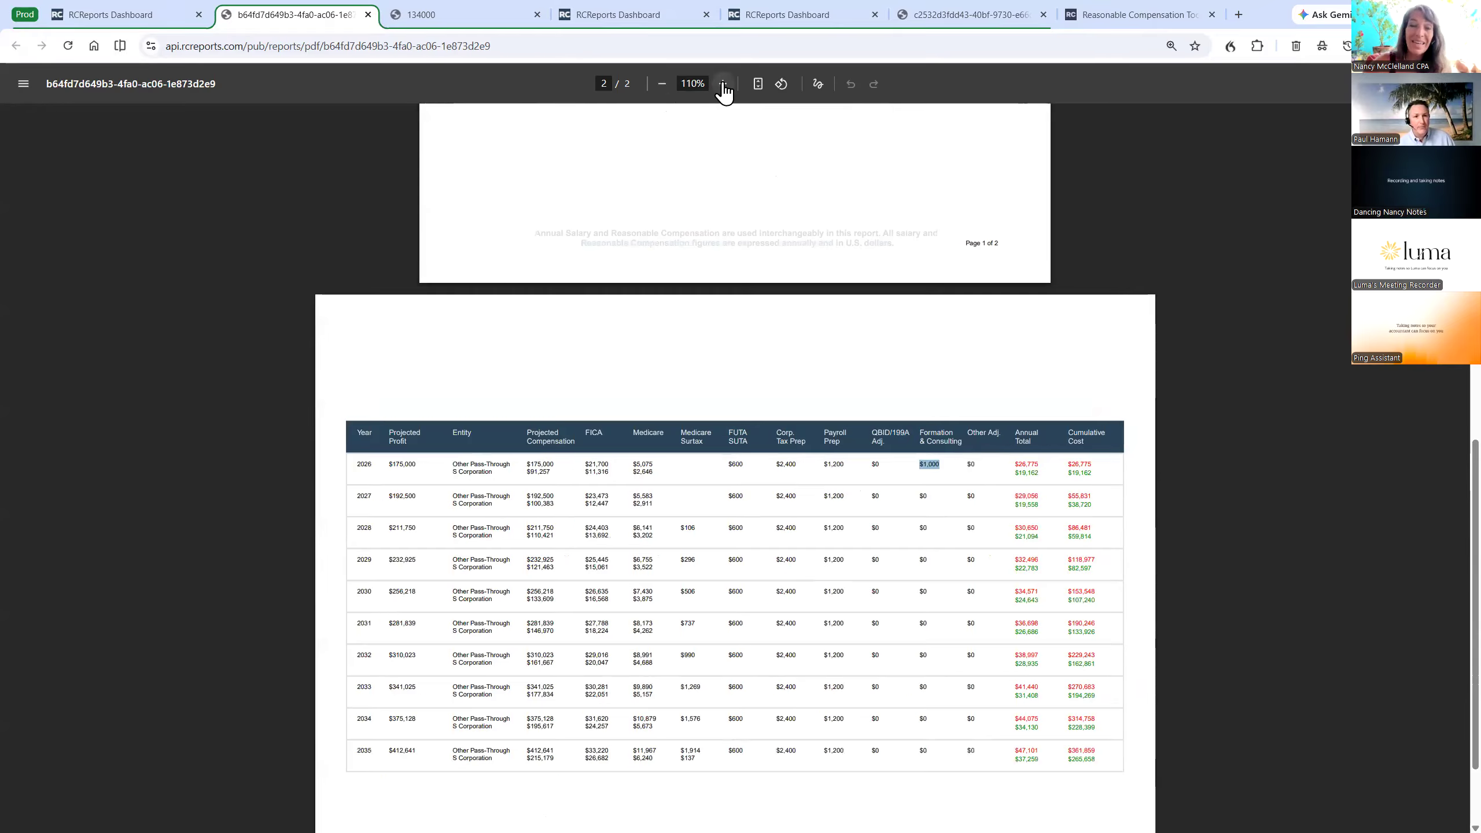
{"action": "left_click", "coordinate": [723, 85]}
{"action": "scroll", "coordinate": [1267, 552], "scroll_direction": "down", "scroll_amount": 2}
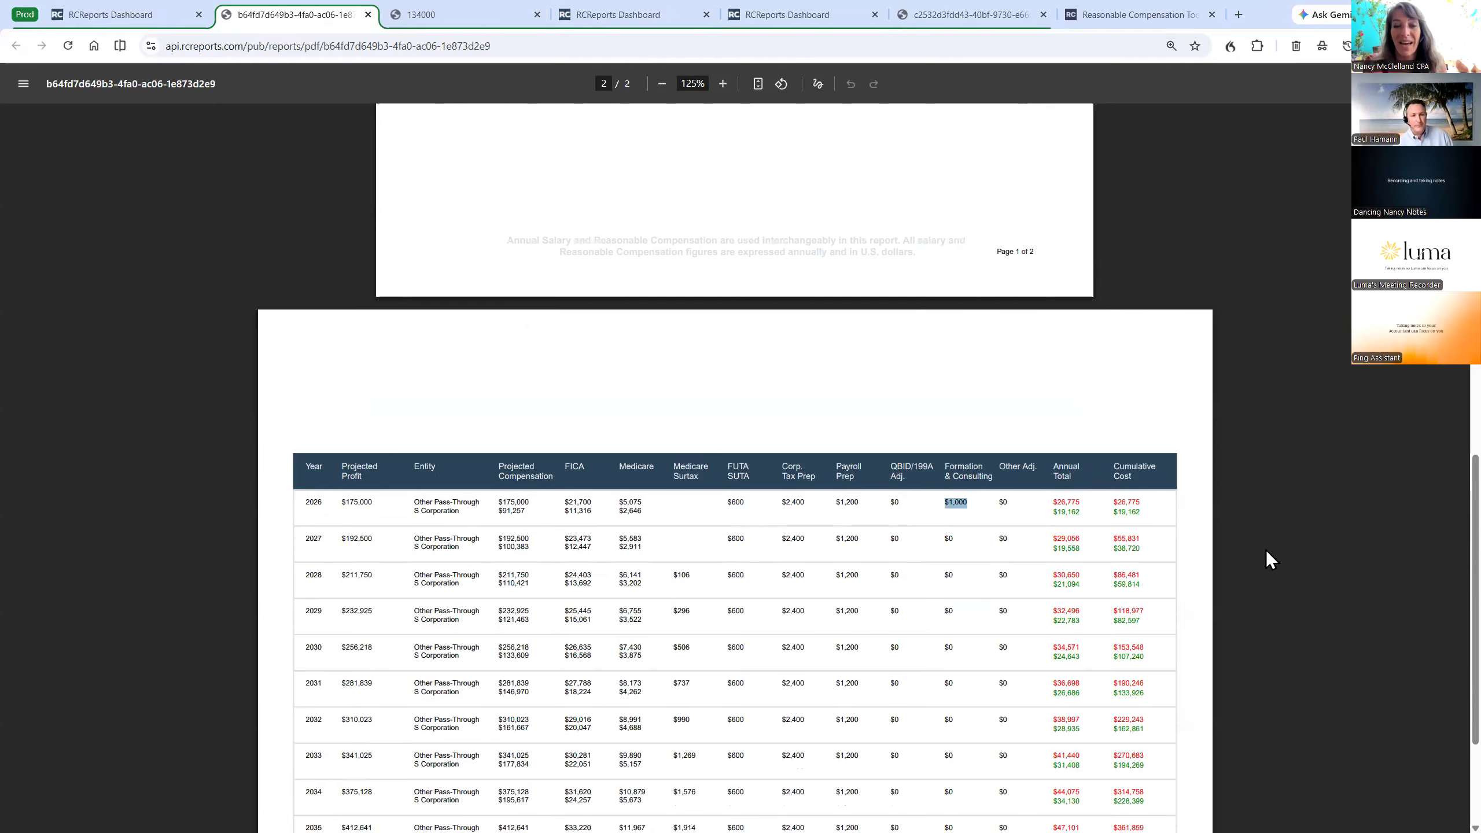
{"action": "scroll", "coordinate": [1265, 550], "scroll_direction": "down", "scroll_amount": 1}
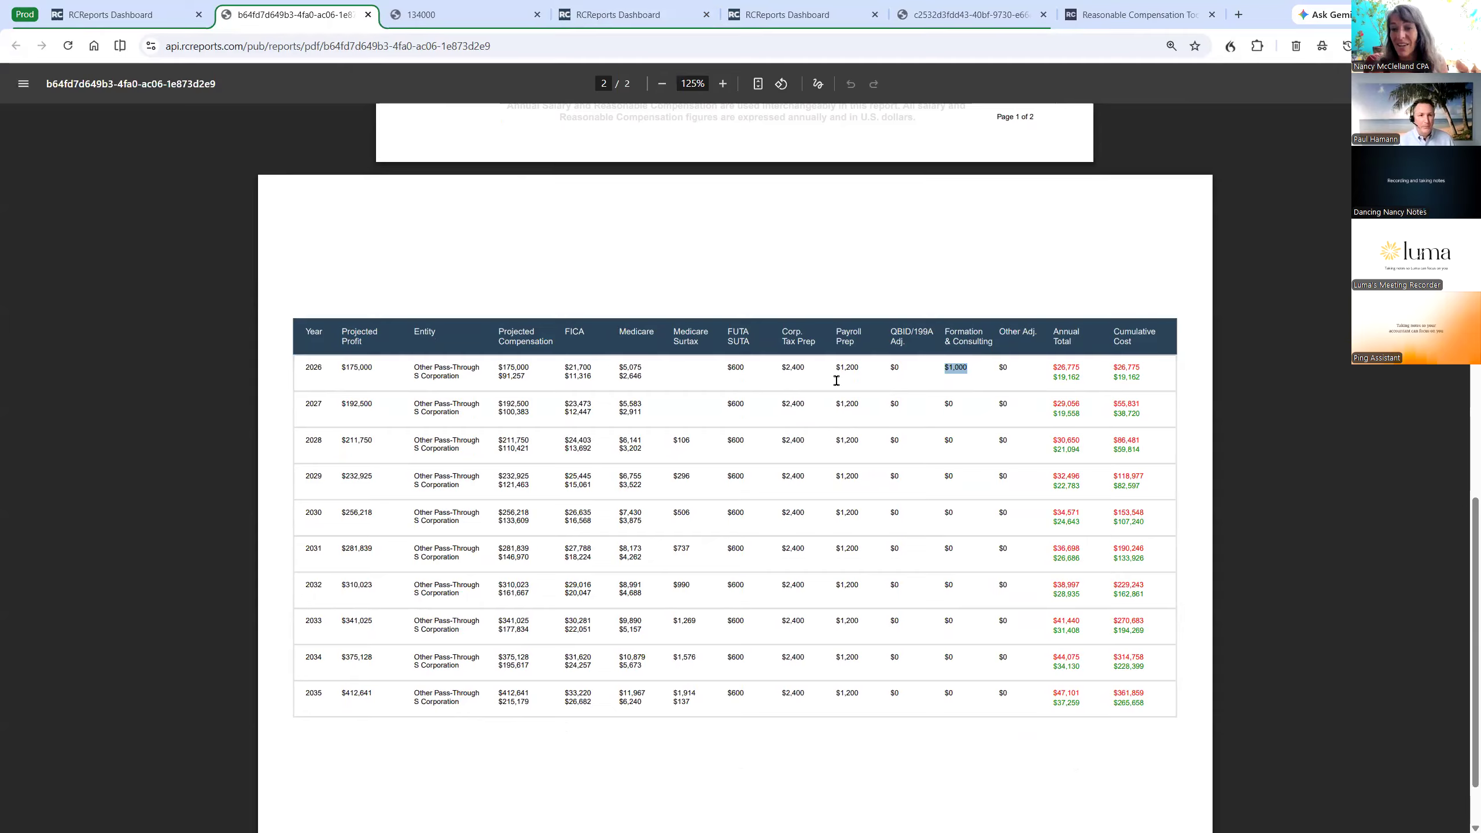
{"action": "double_click", "coordinate": [857, 367]}
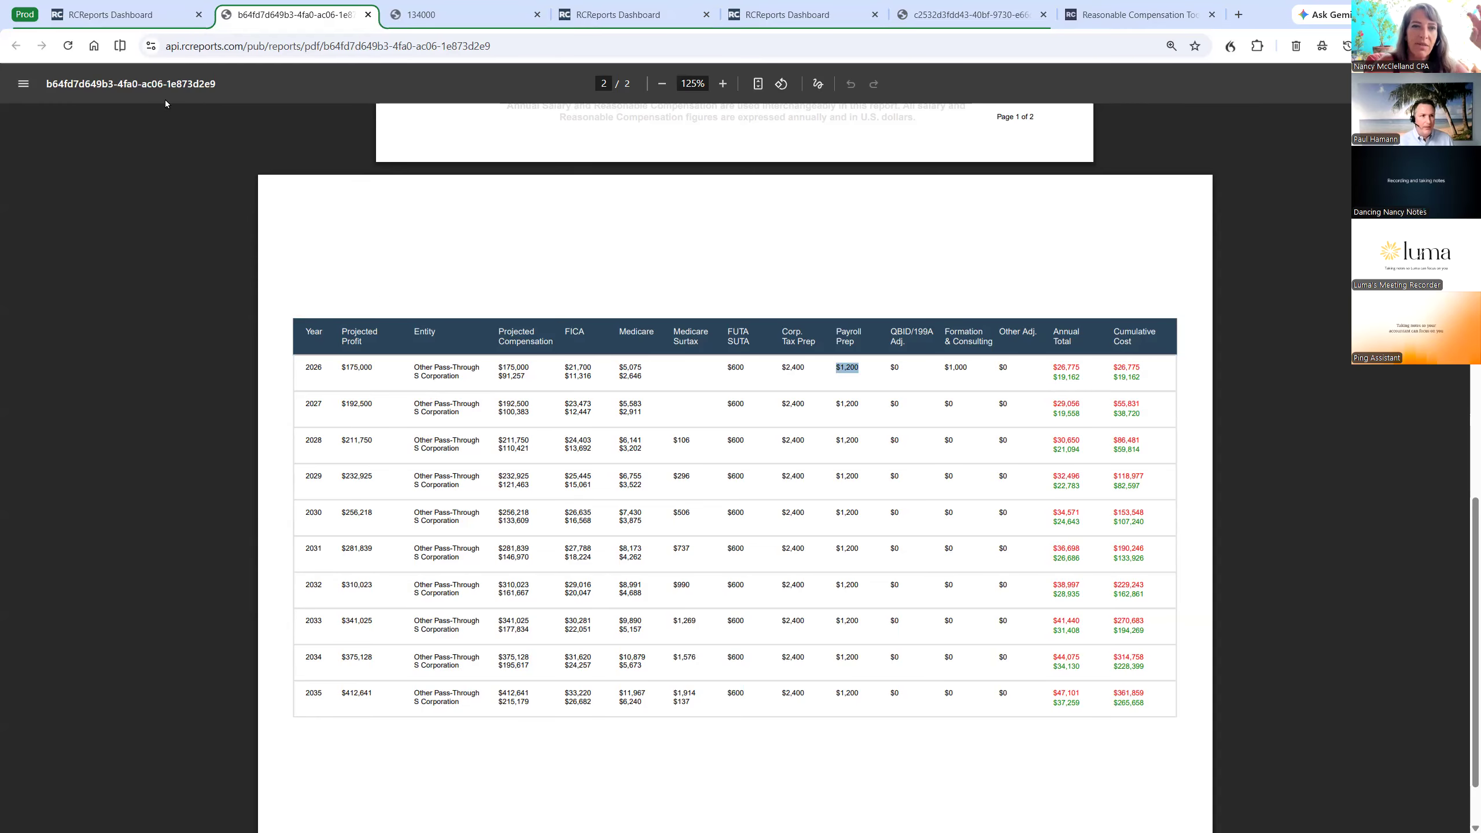
Return to the open RCReports pricing page to compare the plans and clear its text selection.
{"action": "left_click", "coordinate": [128, 17]}
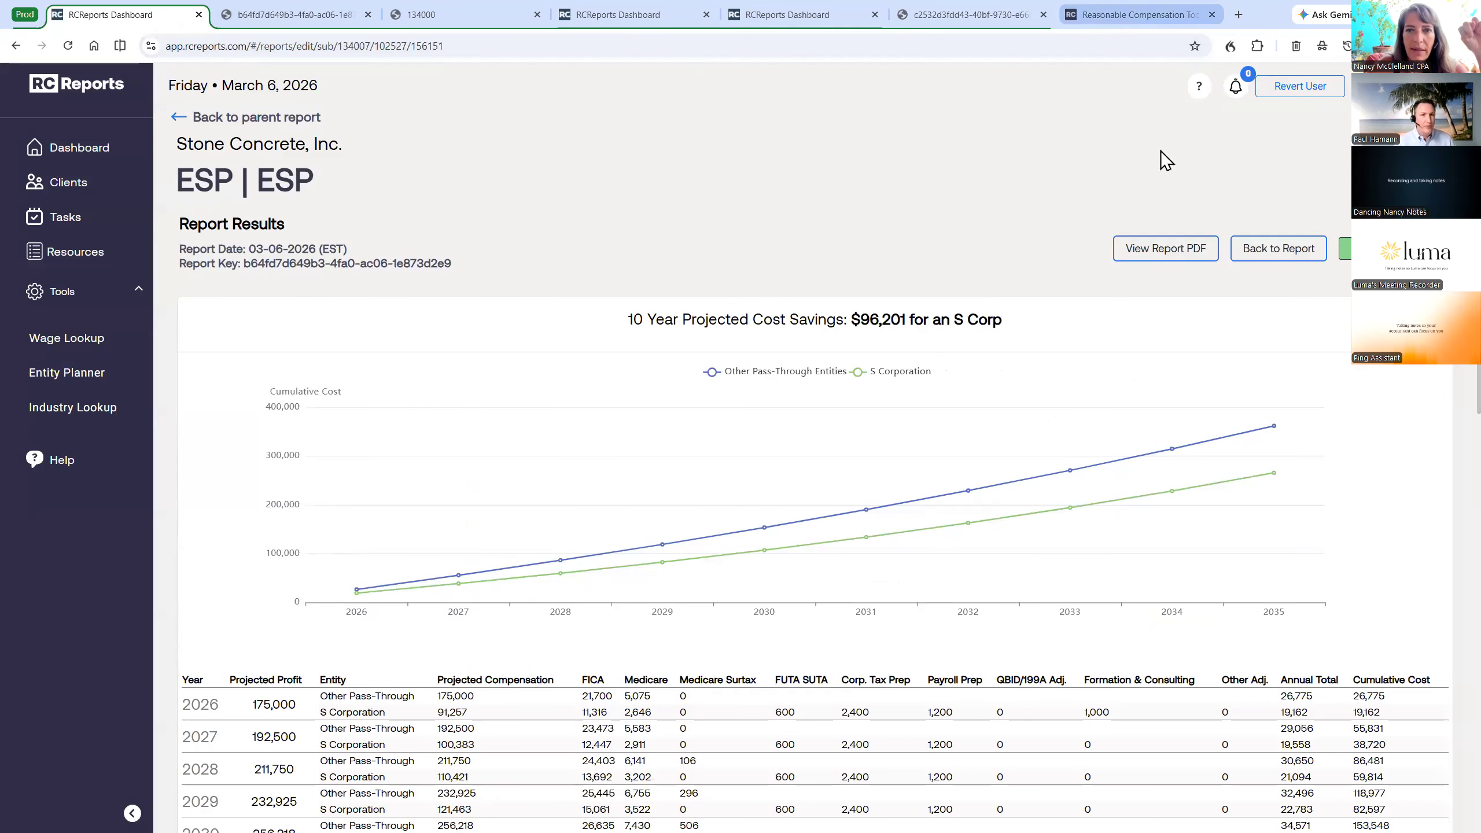
{"action": "left_click", "coordinate": [1107, 14]}
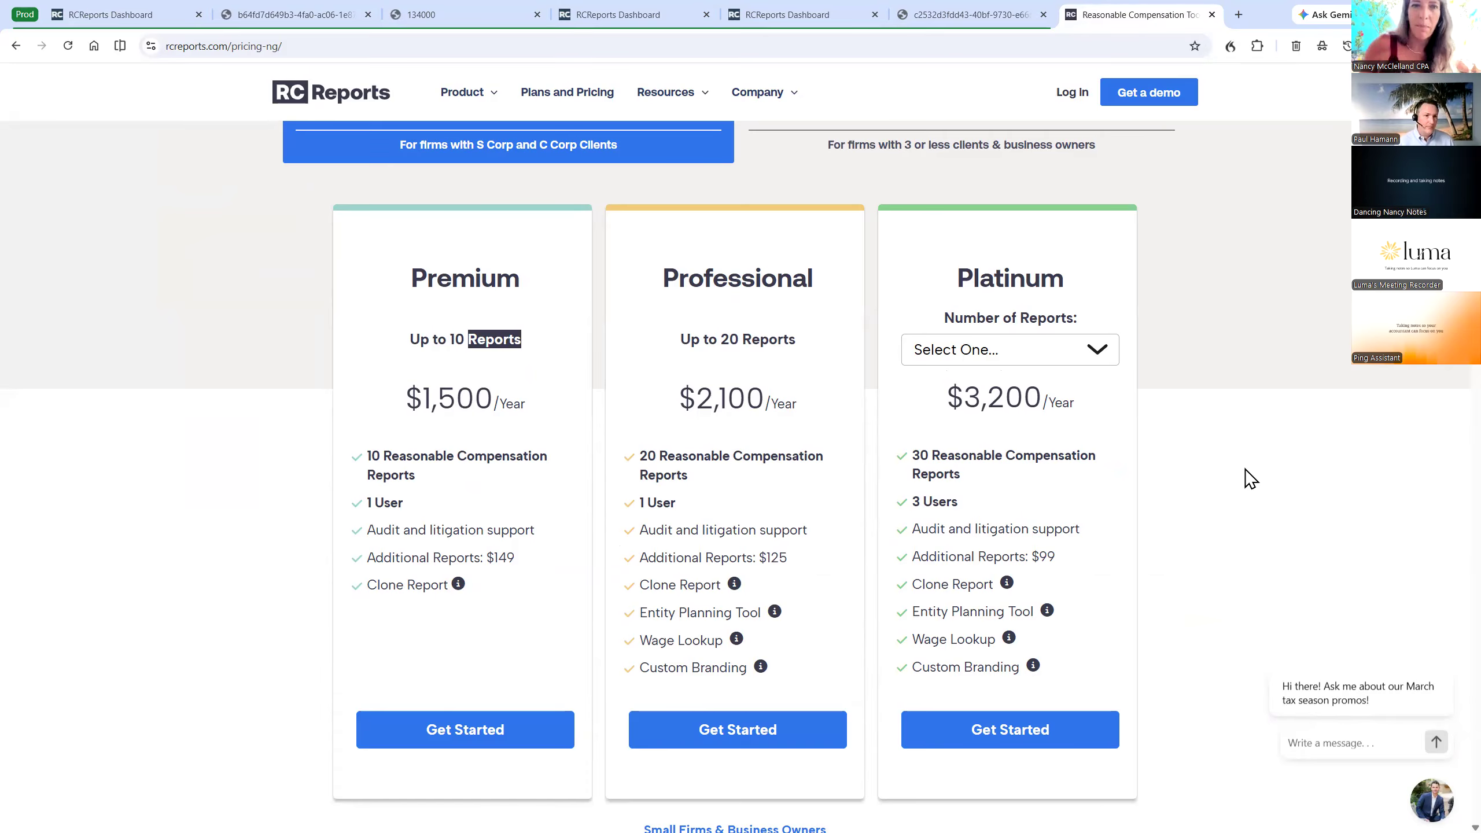
{"action": "left_click", "coordinate": [1247, 475]}
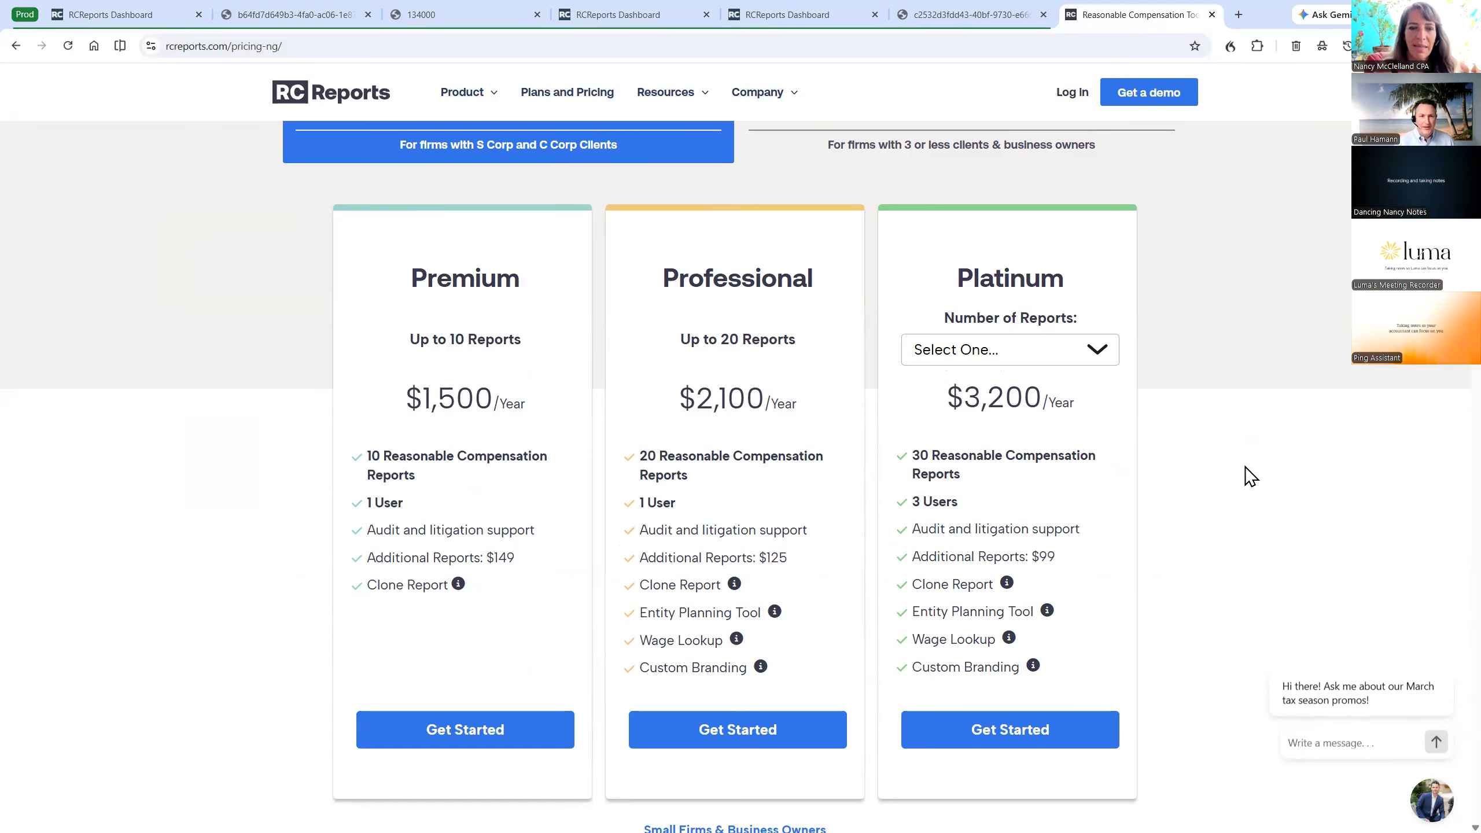